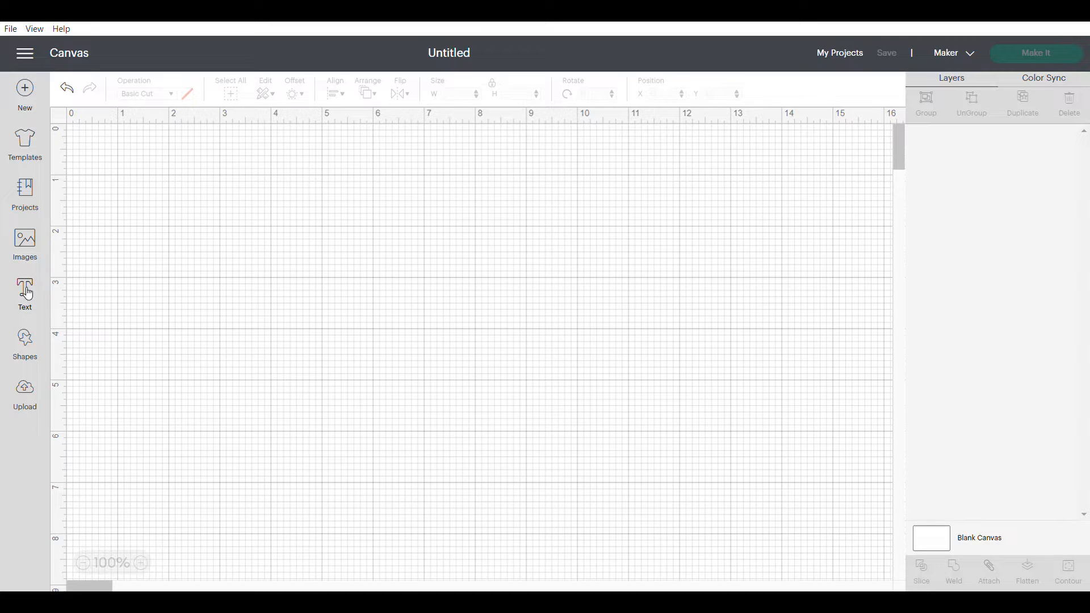
# Step: Add the text "Happy Birthday" to the canvas and position it at about X 1.15, Y 2.12
pyautogui.click(31, 295)
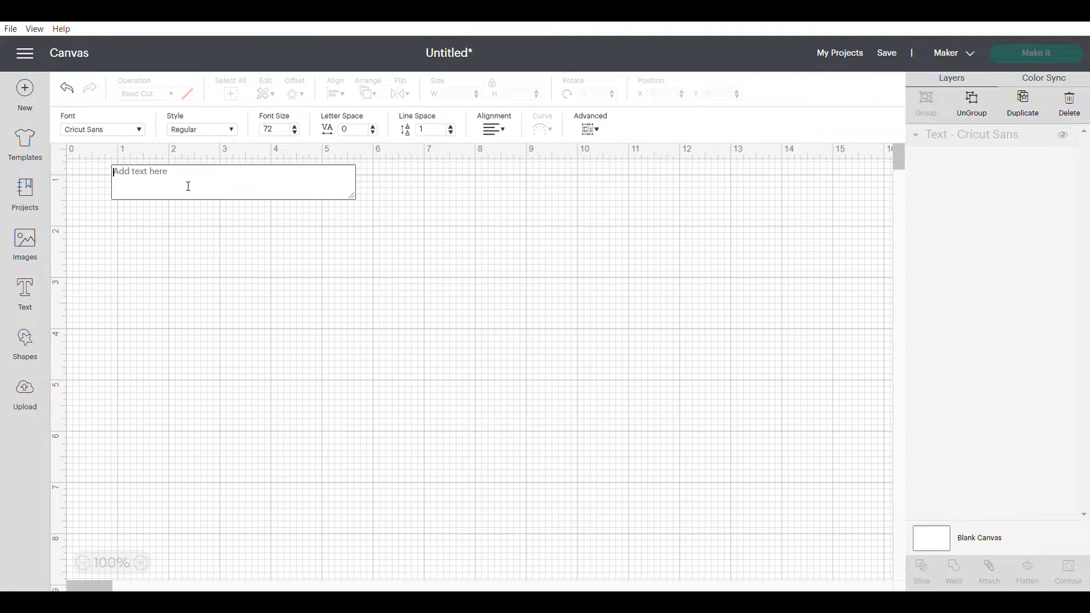
pyautogui.write('Happy')
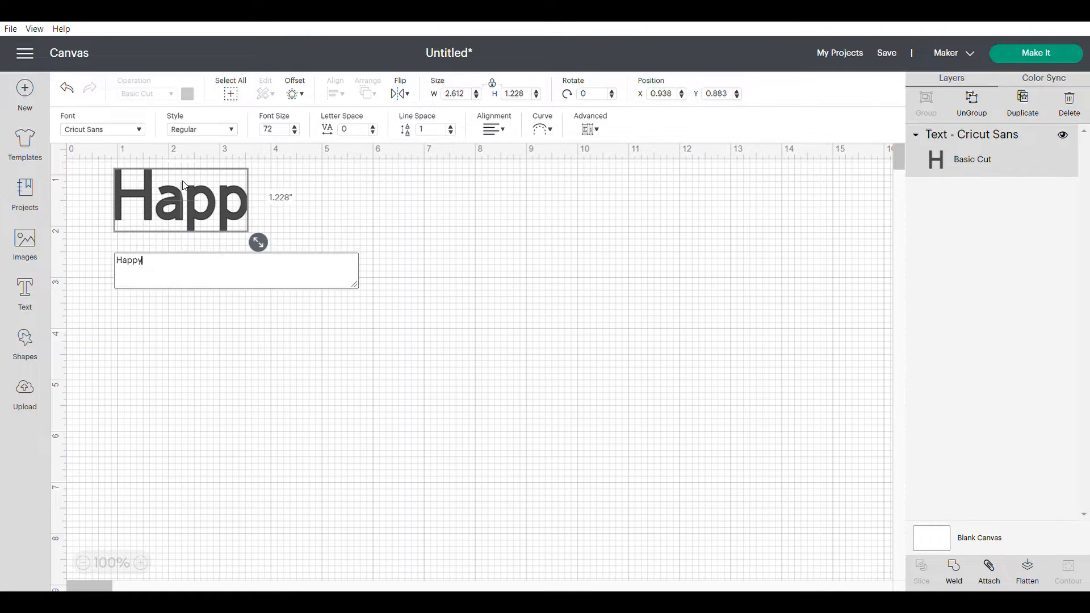
pyautogui.write(' Birthday')
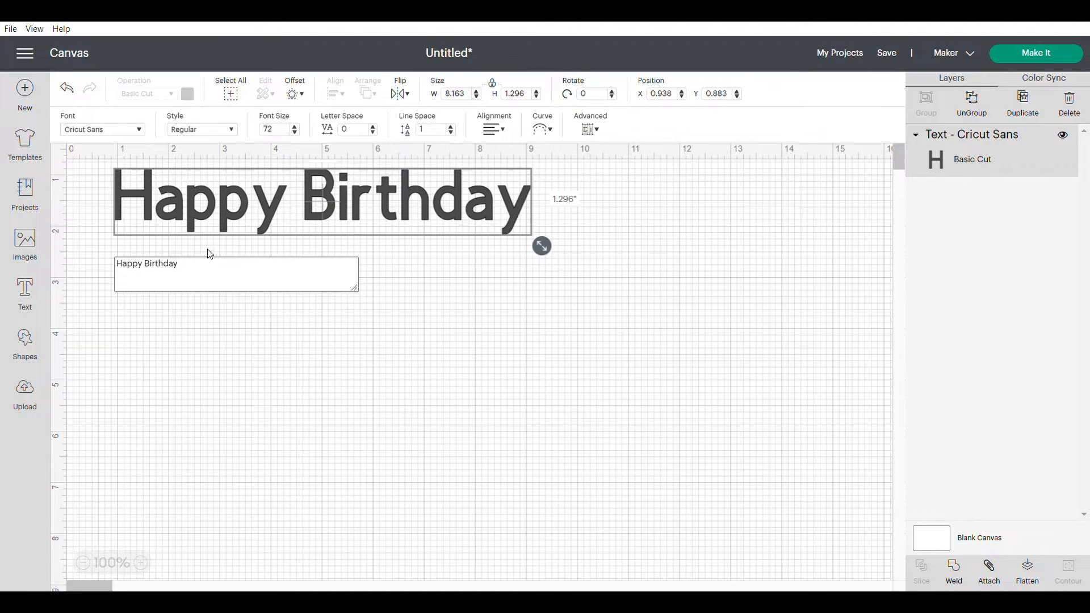
pyautogui.click(410, 329)
pyautogui.moveTo(272, 213); pyautogui.dragTo(326, 256)
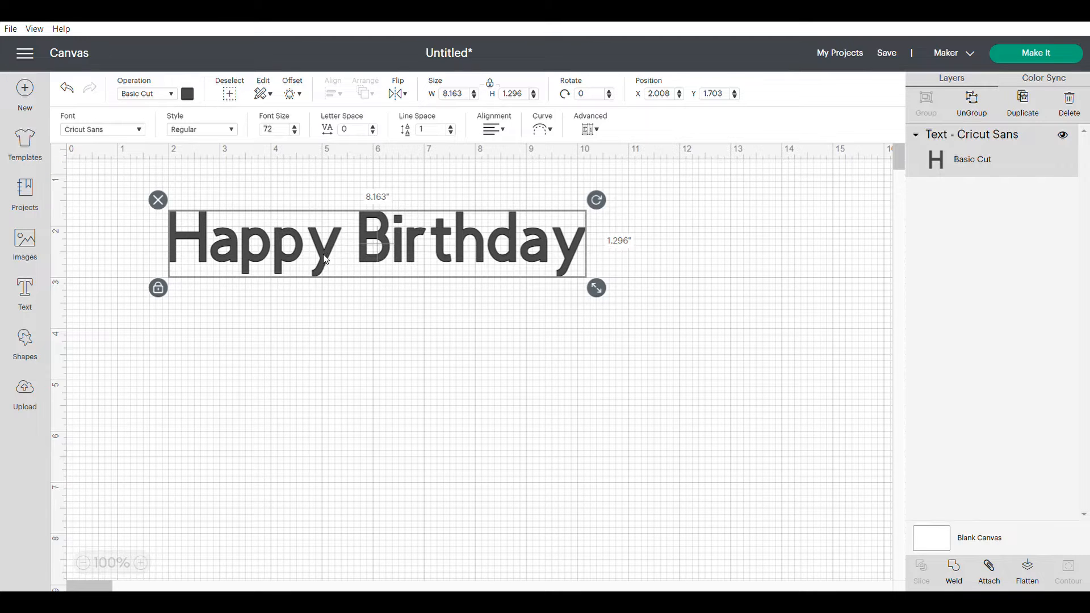
pyautogui.moveTo(326, 259); pyautogui.dragTo(288, 271)
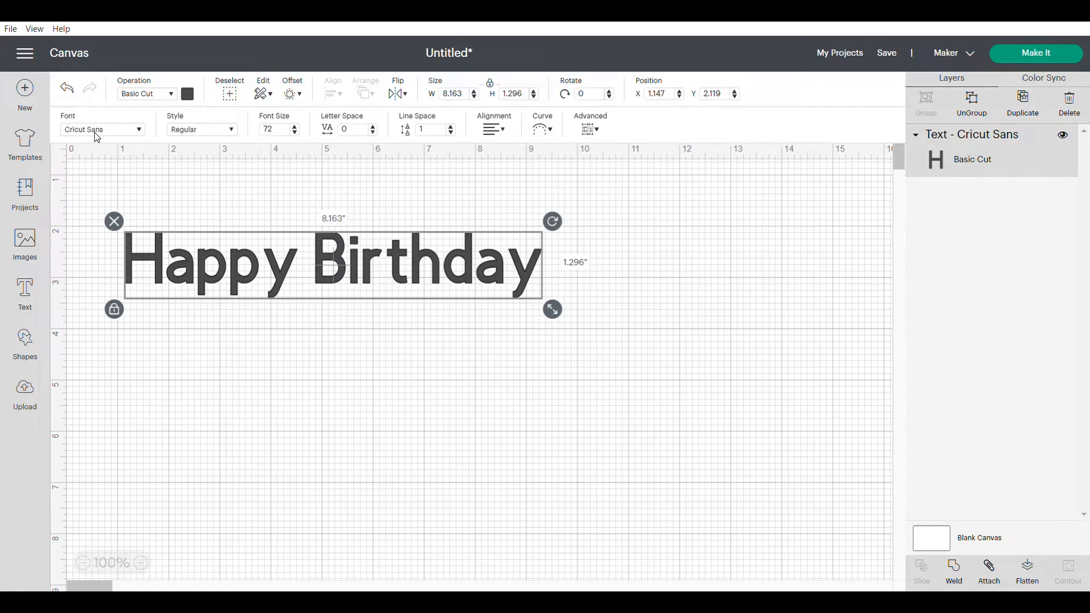
# Step: Browse the available fonts for the text, comparing the all, System and Cricut font lists
pyautogui.click(141, 133)
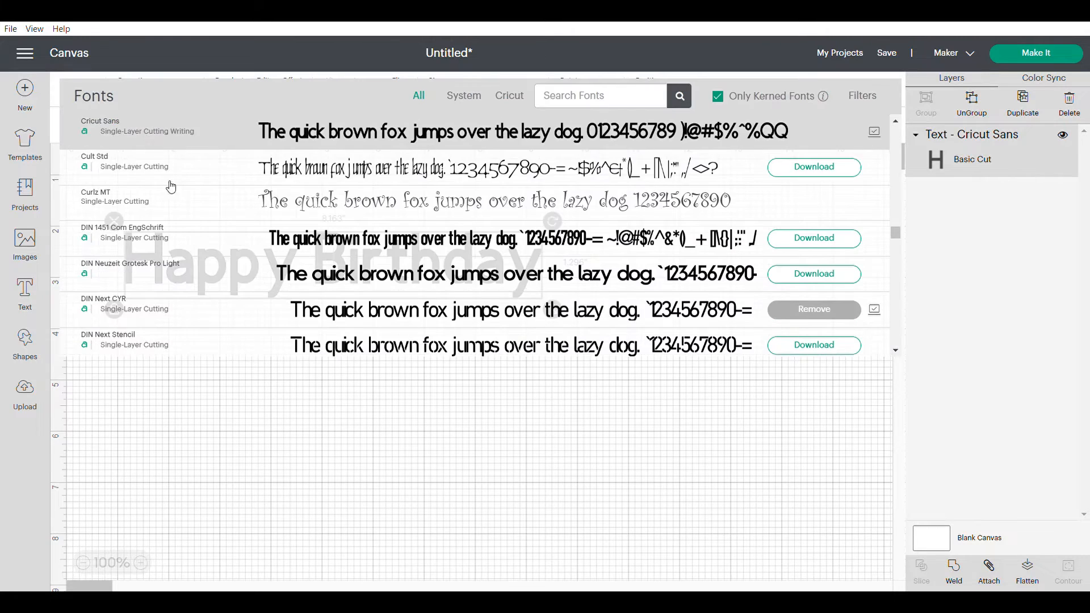
pyautogui.scroll(-10, 404, 246)
pyautogui.scroll(20, 403, 247)
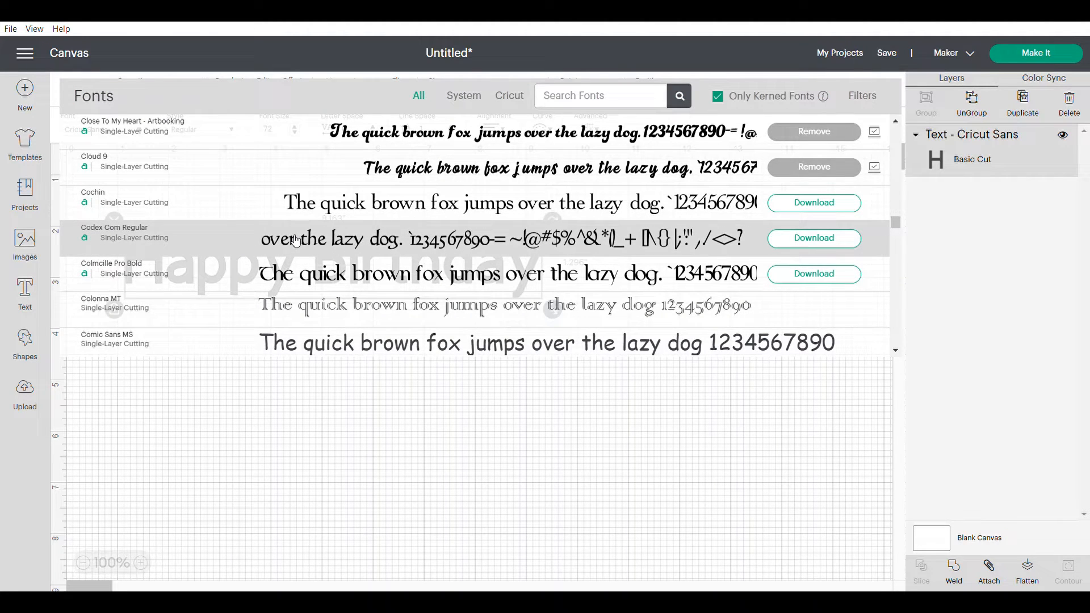
pyautogui.click(469, 101)
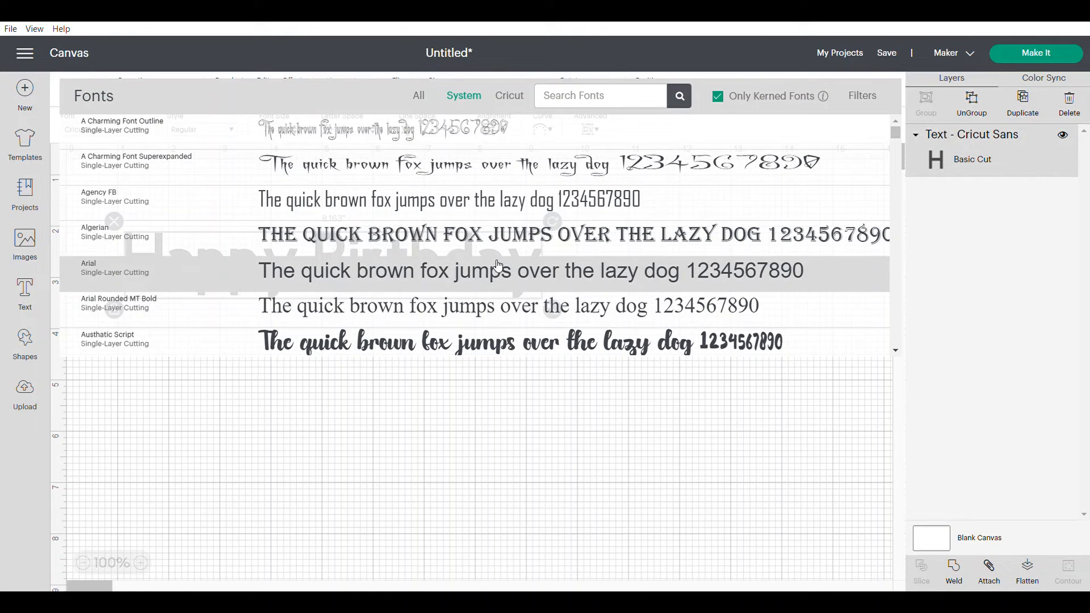
pyautogui.click(515, 101)
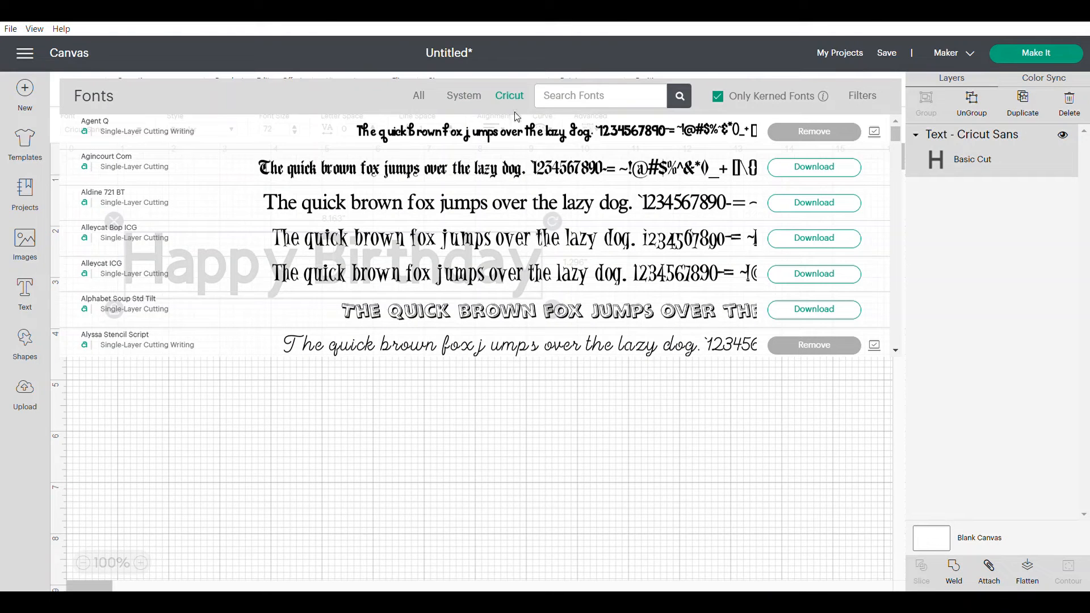
pyautogui.scroll(-15, 480, 271)
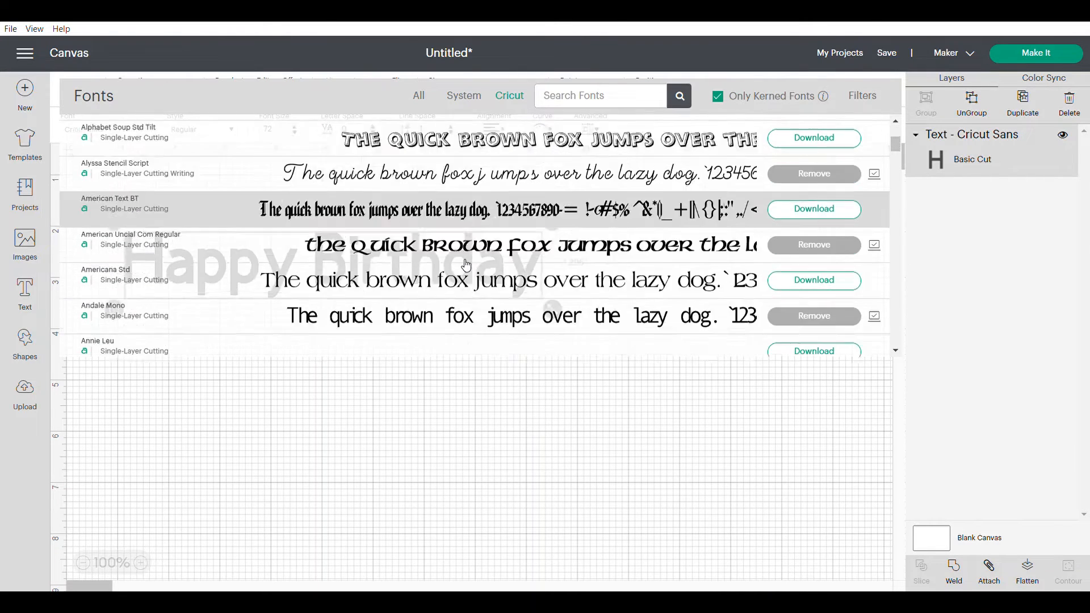
pyautogui.scroll(-3, 473, 264)
pyautogui.scroll(-3, 473, 264)
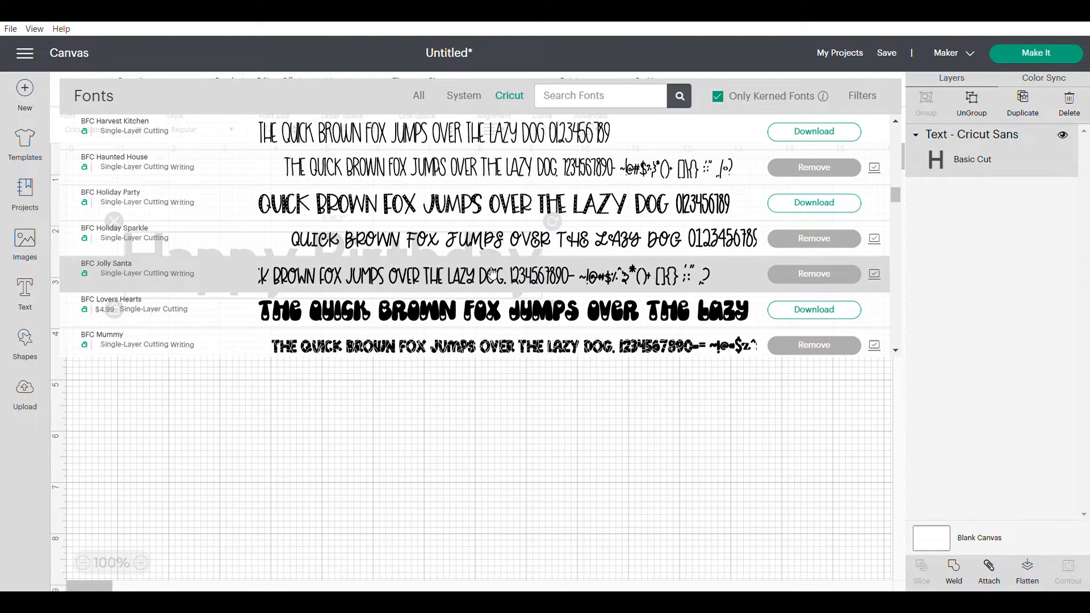
pyautogui.scroll(-3, 493, 269)
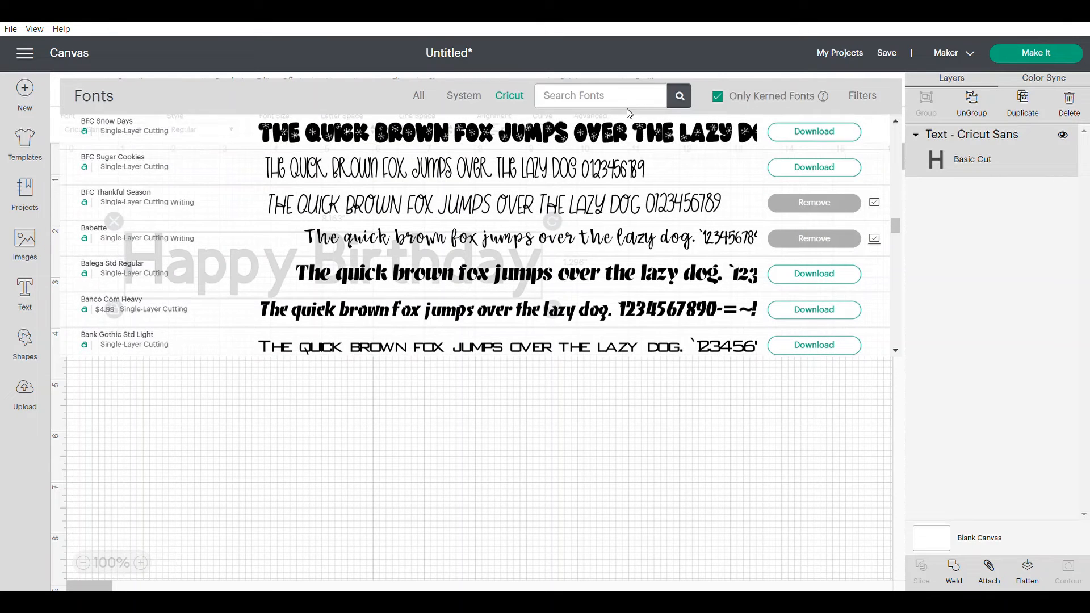
pyautogui.moveTo(826, 101)
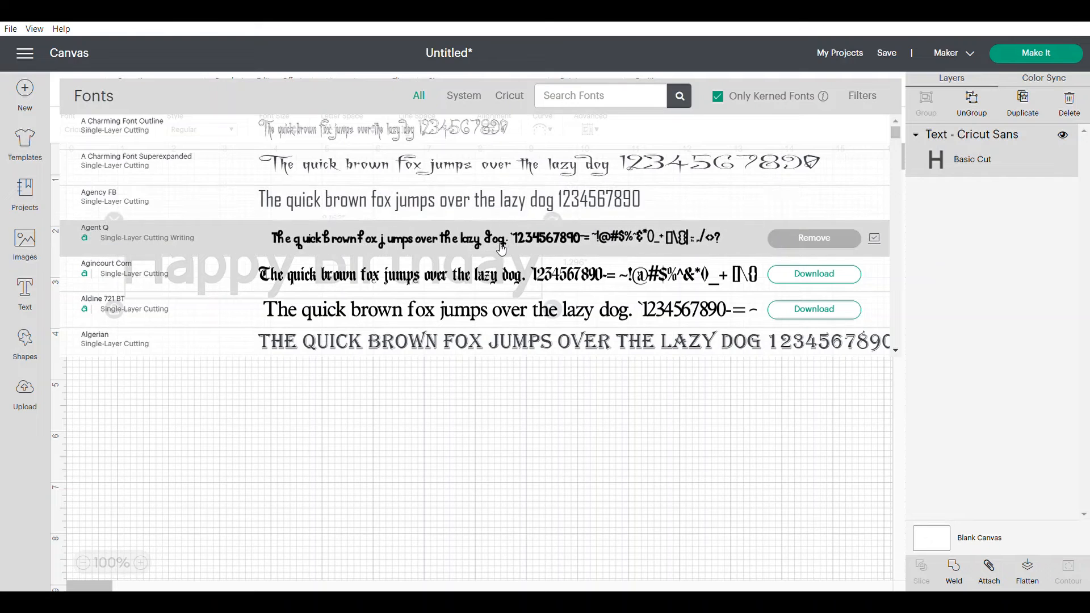
pyautogui.click(451, 420)
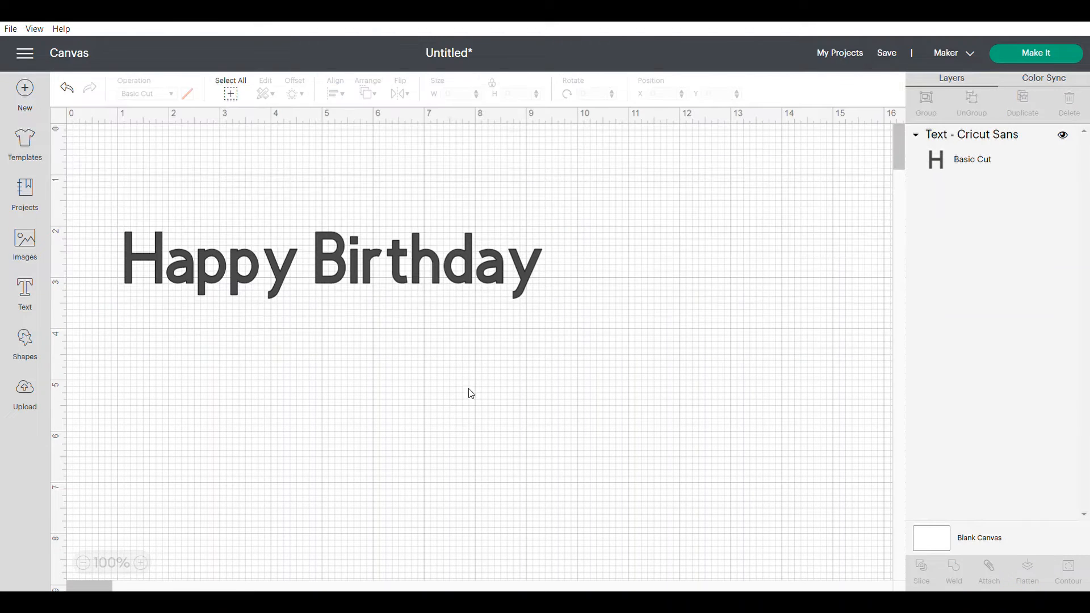
# Step: Apply the Dopestyle font to the Happy Birthday text and enlarge it to about 12.96 inches wide
pyautogui.click(285, 260)
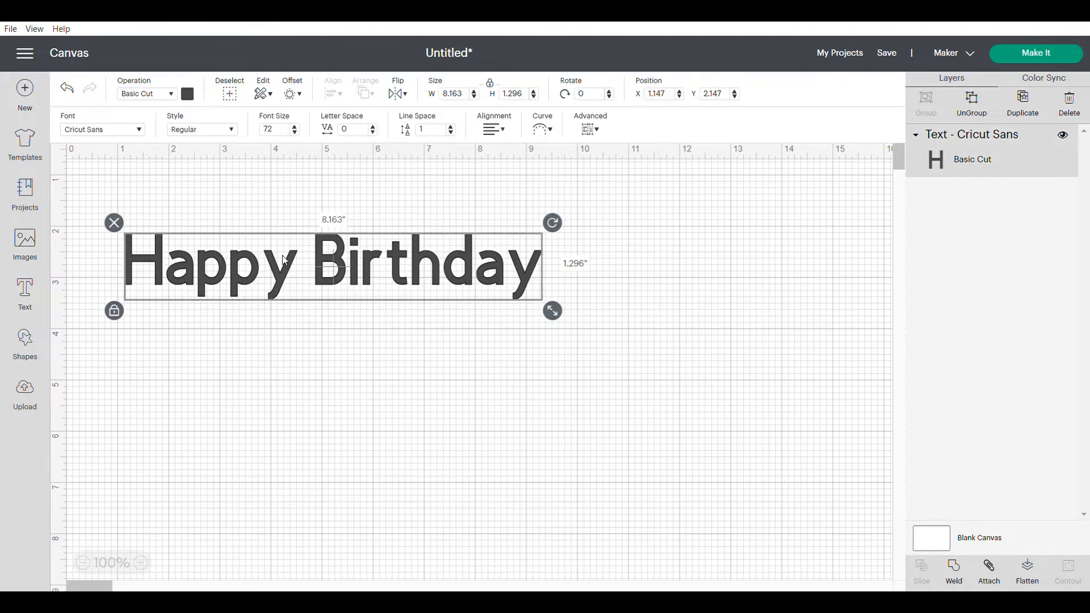
pyautogui.click(131, 132)
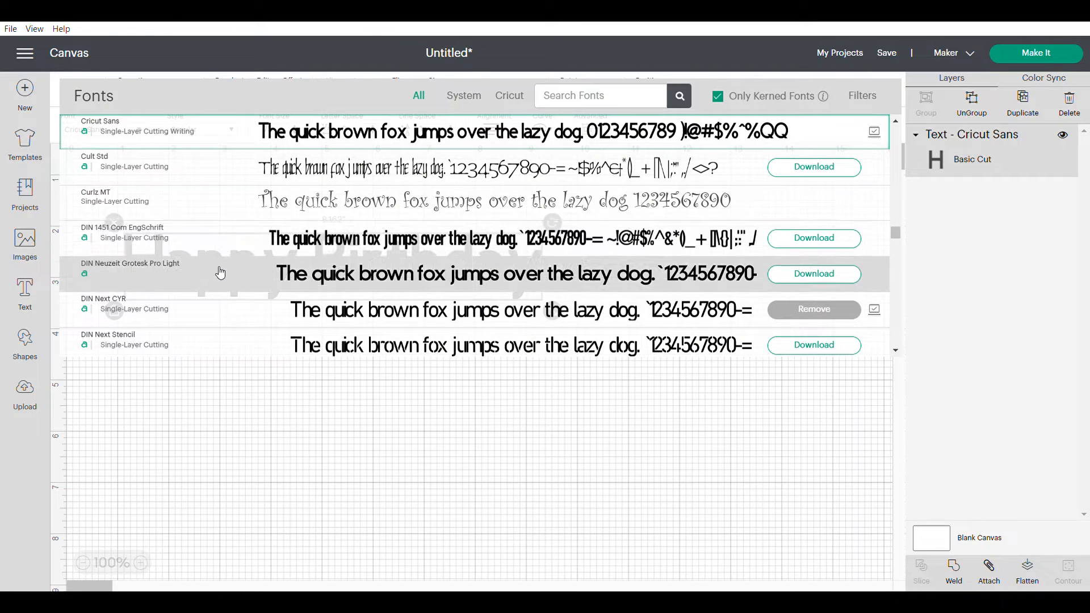
pyautogui.scroll(-5, 221, 271)
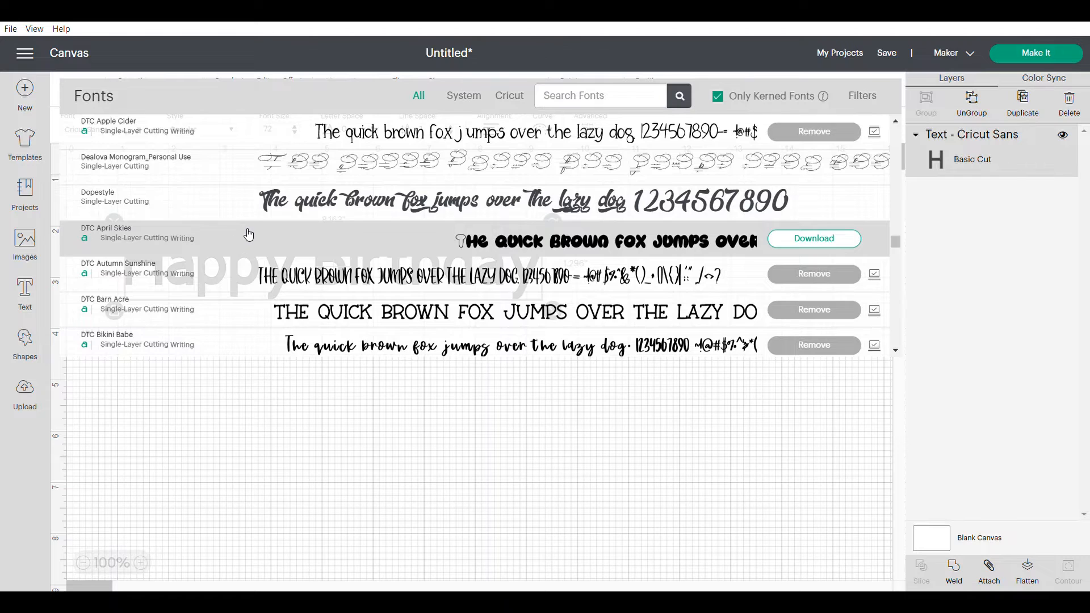
pyautogui.click(262, 202)
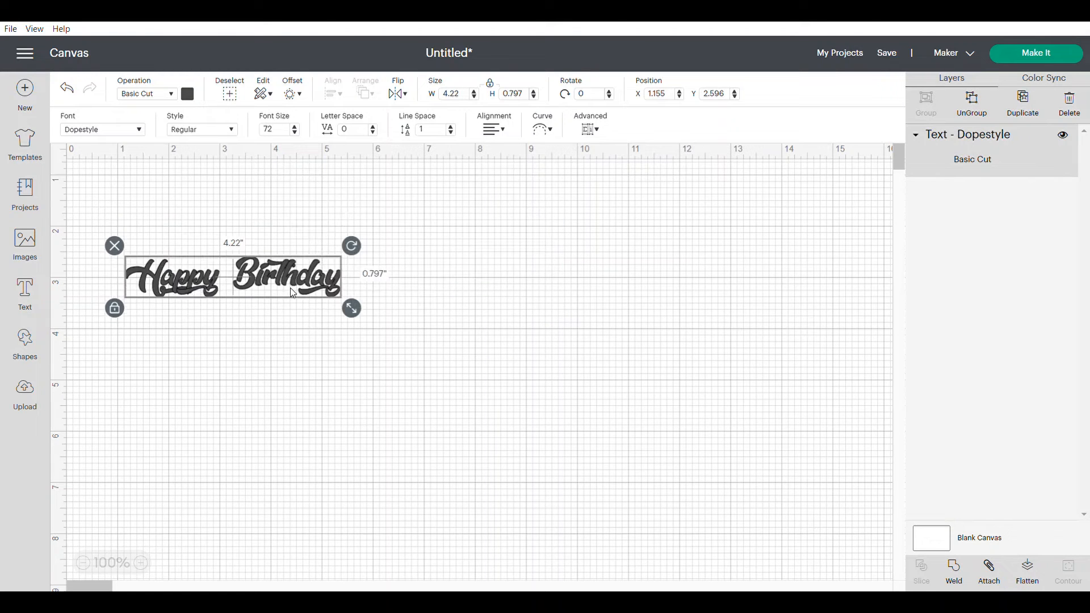
pyautogui.moveTo(352, 308); pyautogui.dragTo(798, 393)
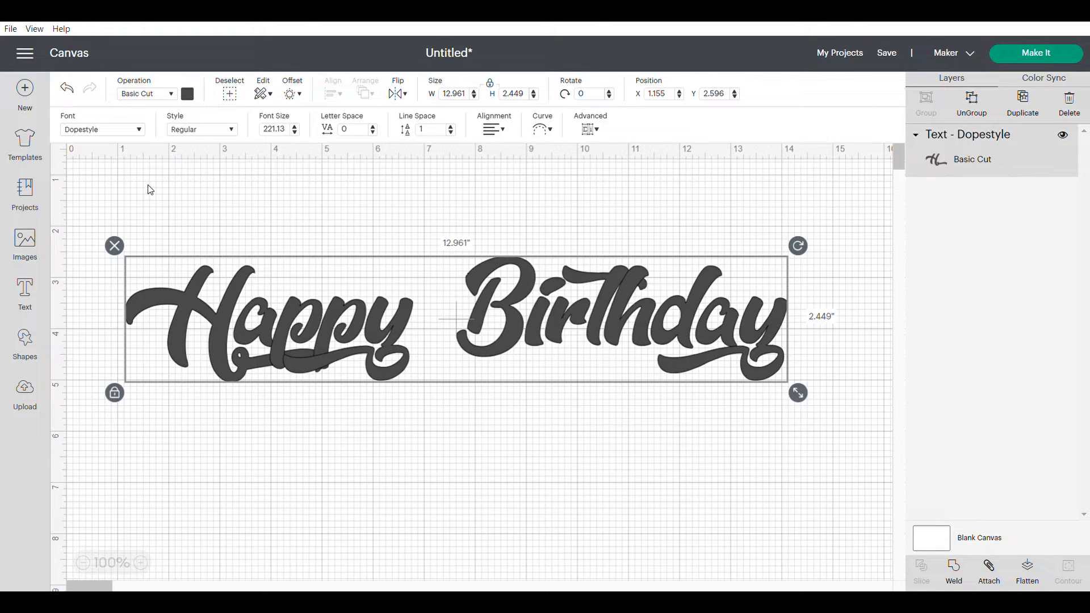
# Step: Turn off the Only Kerned Fonts filter and apply the Alexis Mattox - Emma Rae font to the text
pyautogui.click(139, 129)
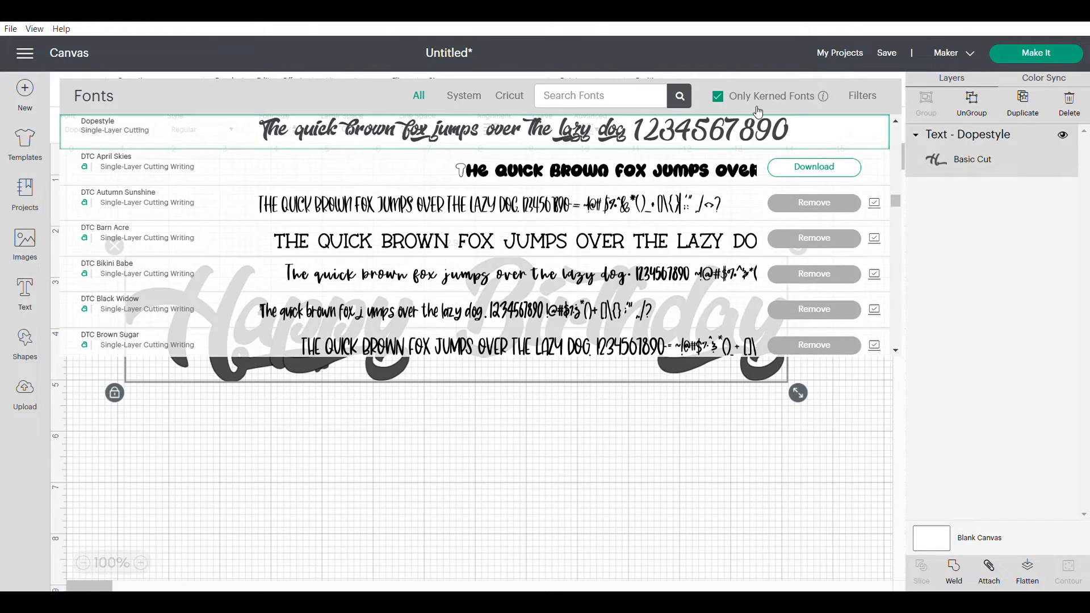
pyautogui.click(718, 96)
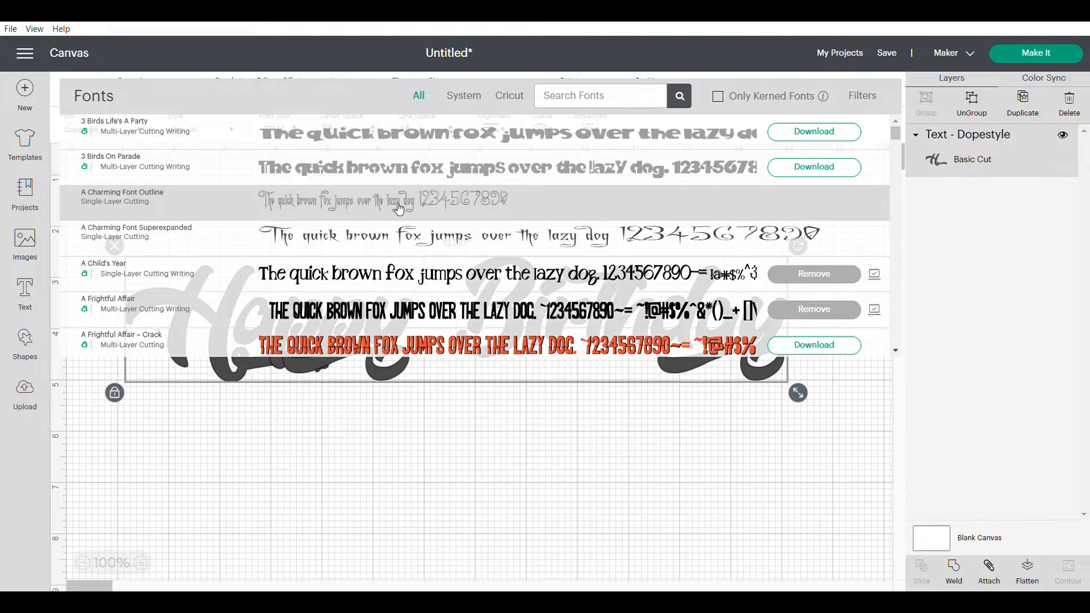
pyautogui.scroll(-5, 429, 267)
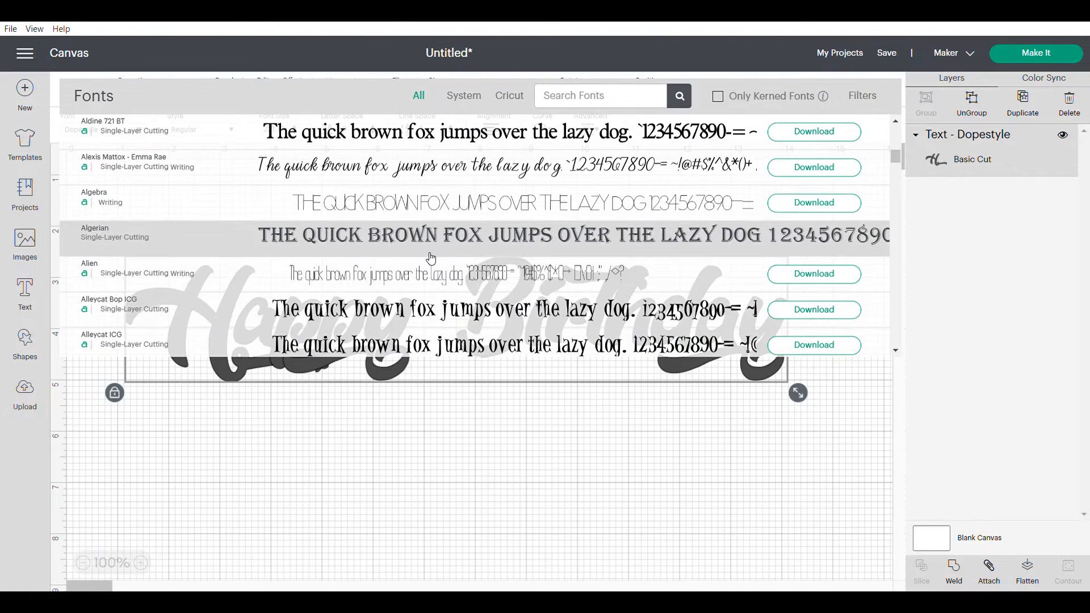
pyautogui.click(439, 177)
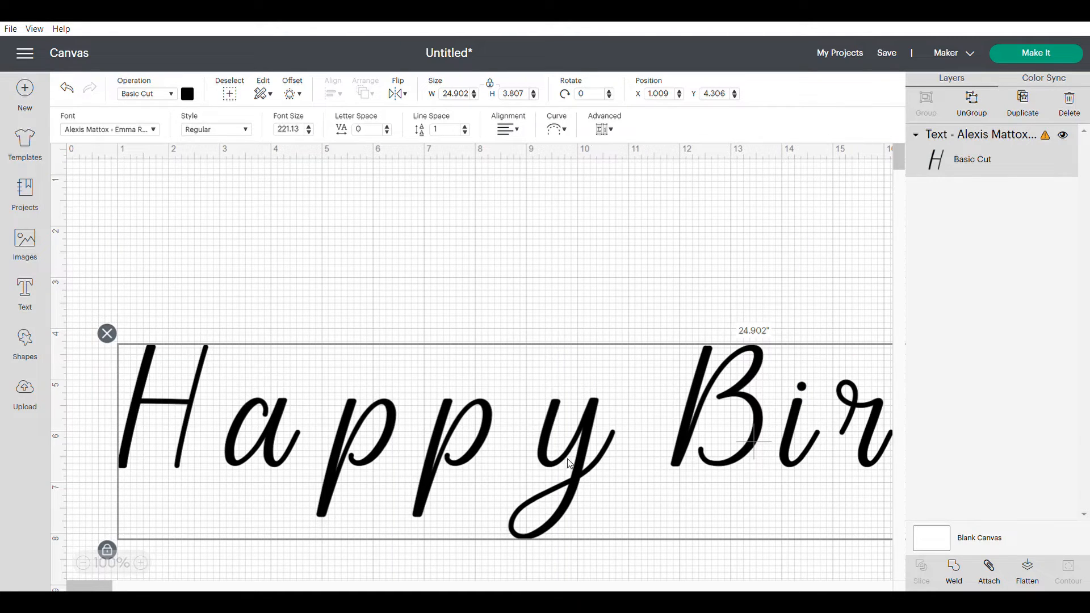
# Step: Shrink the Happy Birthday text to about 11.55 inches wide and move it to about X 1.79, Y 2.36
pyautogui.moveTo(552, 434); pyautogui.dragTo(501, 401)
pyautogui.click(84, 563)
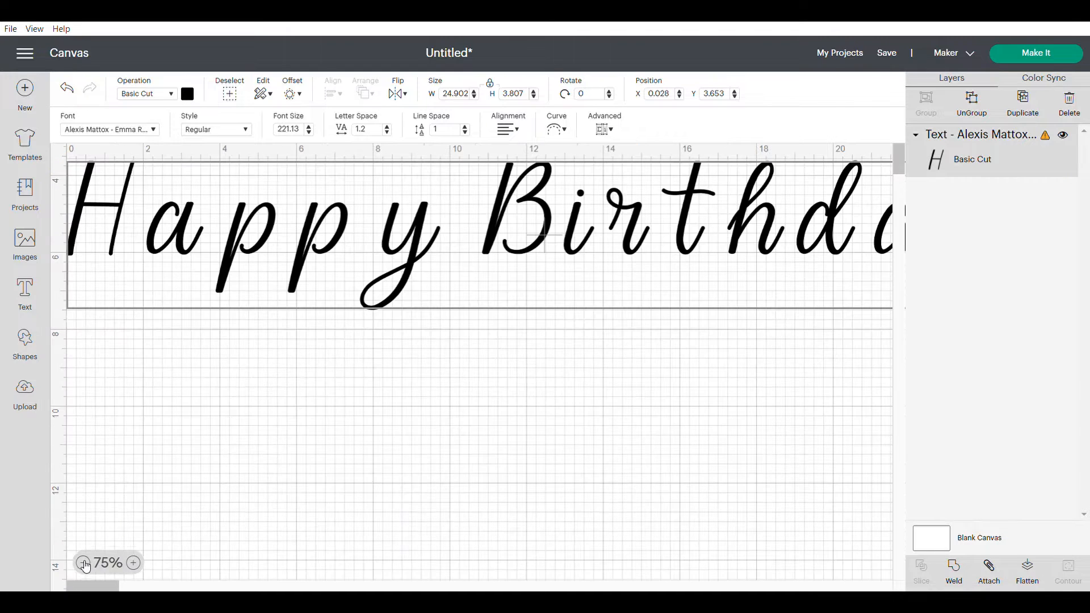
pyautogui.moveTo(753, 268); pyautogui.dragTo(752, 310)
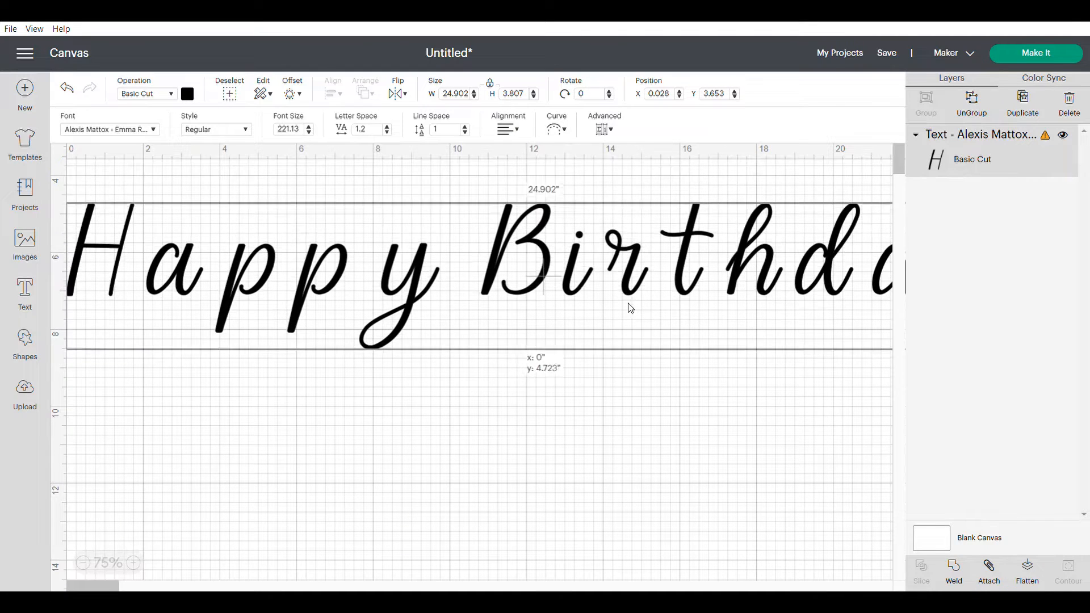
pyautogui.click(84, 563)
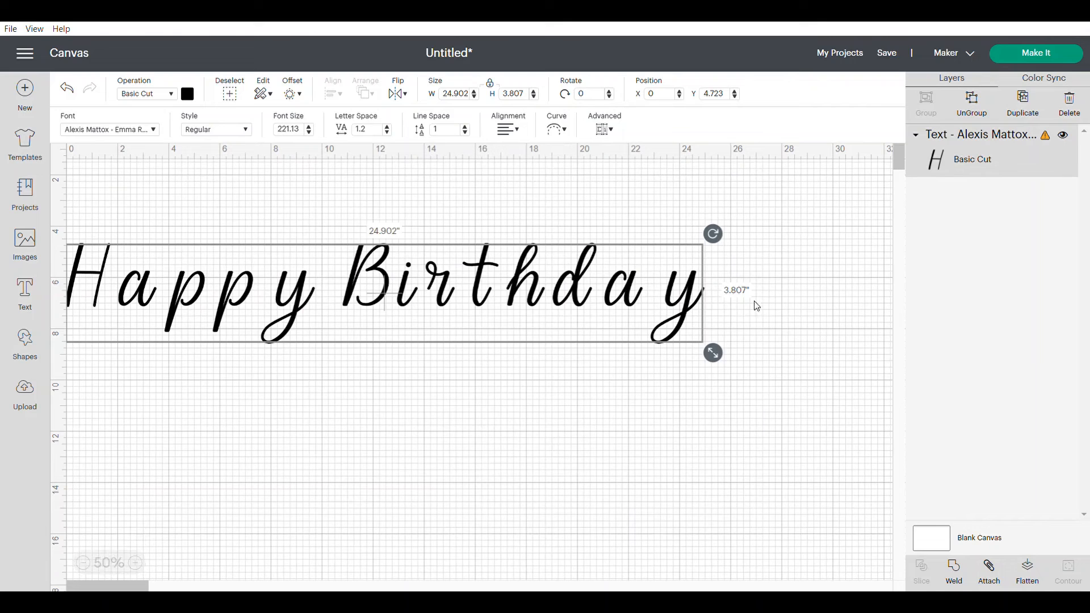
pyautogui.moveTo(713, 352); pyautogui.dragTo(372, 300)
pyautogui.moveTo(341, 267); pyautogui.dragTo(409, 287)
pyautogui.click(141, 564)
pyautogui.click(140, 564)
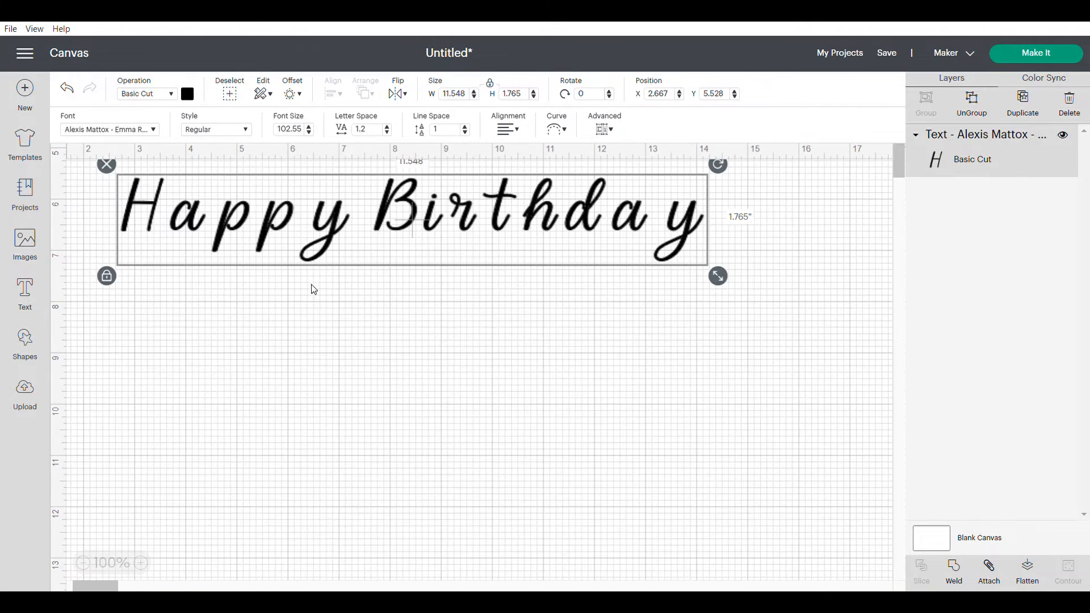
pyautogui.scroll(4, 432, 386)
pyautogui.moveTo(450, 454); pyautogui.dragTo(501, 325)
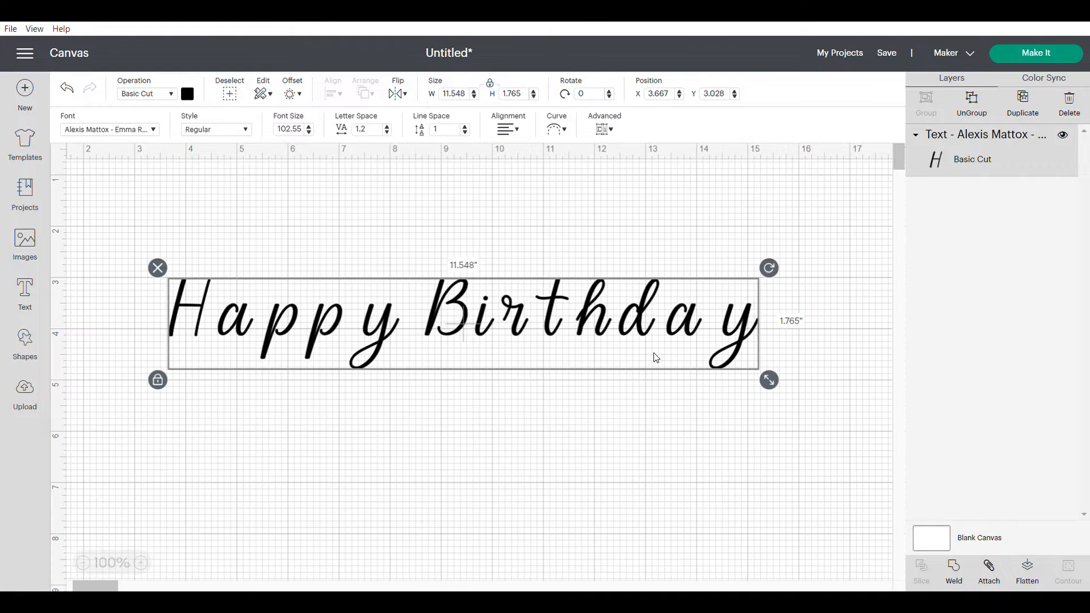
pyautogui.moveTo(704, 334); pyautogui.dragTo(617, 301)
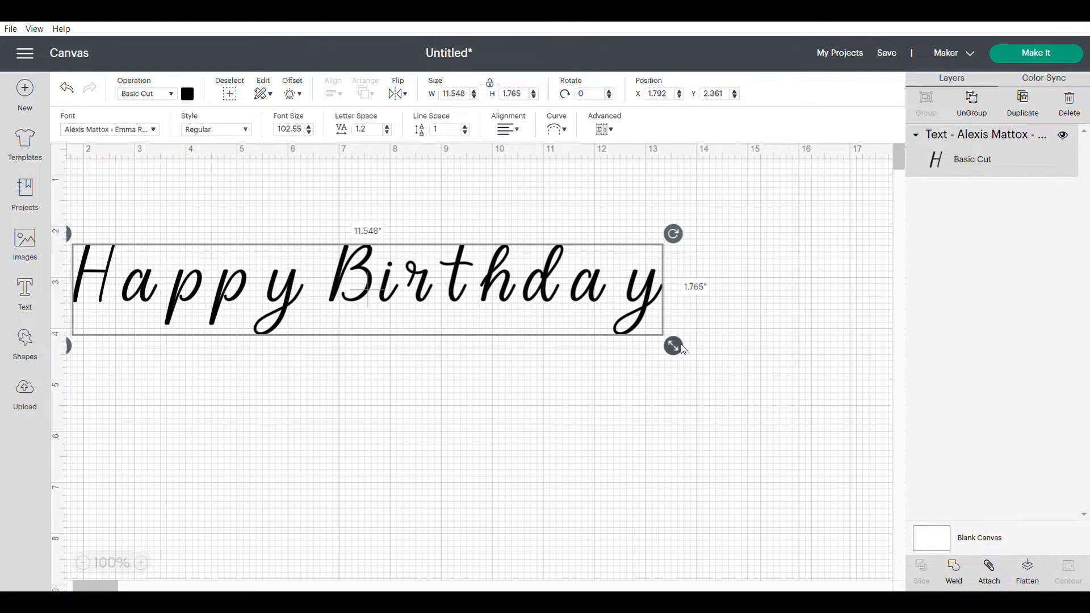
# Step: Enlarge the Happy Birthday text to about 14.64 inches wide and 2.24 inches high
pyautogui.moveTo(673, 345); pyautogui.dragTo(887, 377)
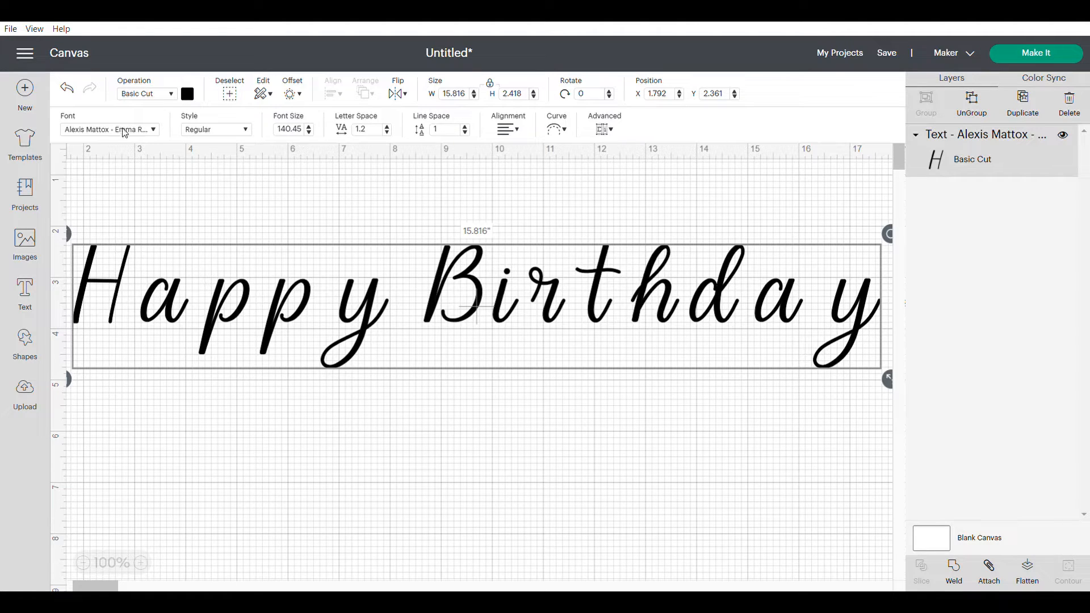
pyautogui.click(142, 131)
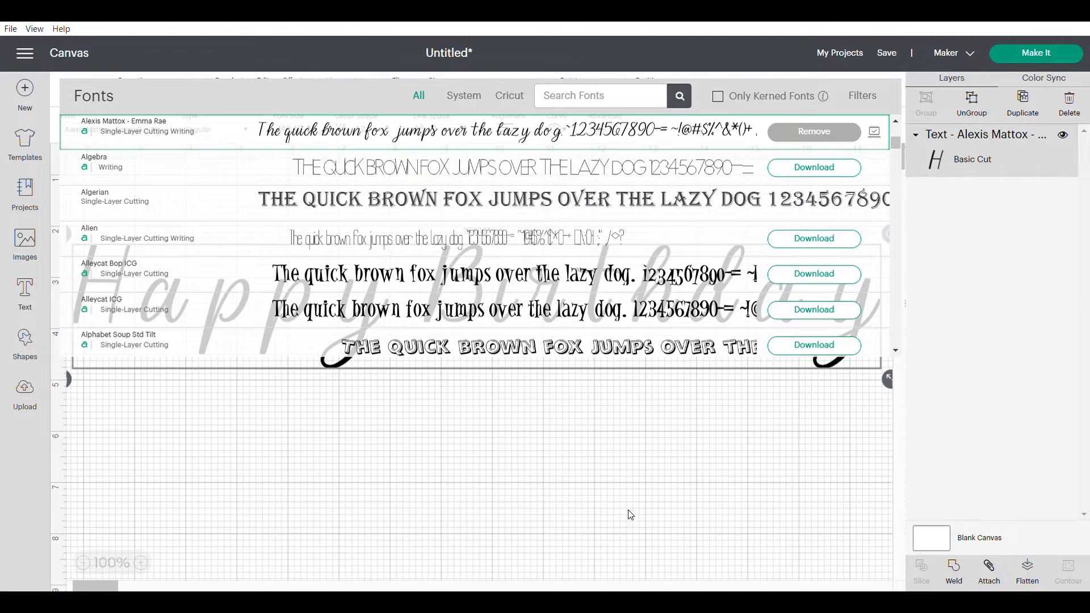
pyautogui.click(641, 481)
pyautogui.click(404, 285)
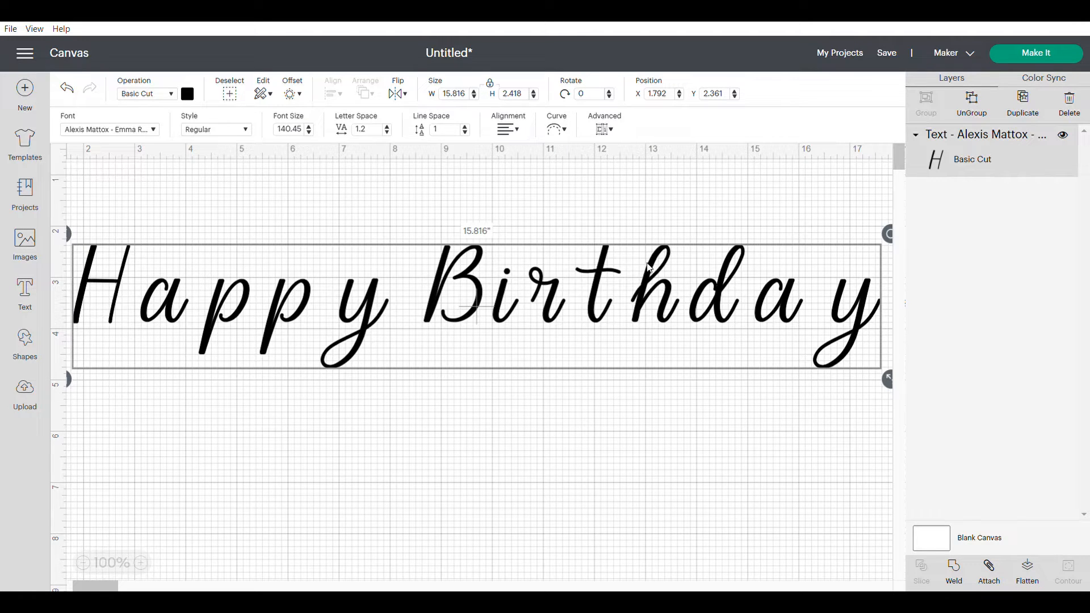
pyautogui.moveTo(887, 379); pyautogui.dragTo(832, 367)
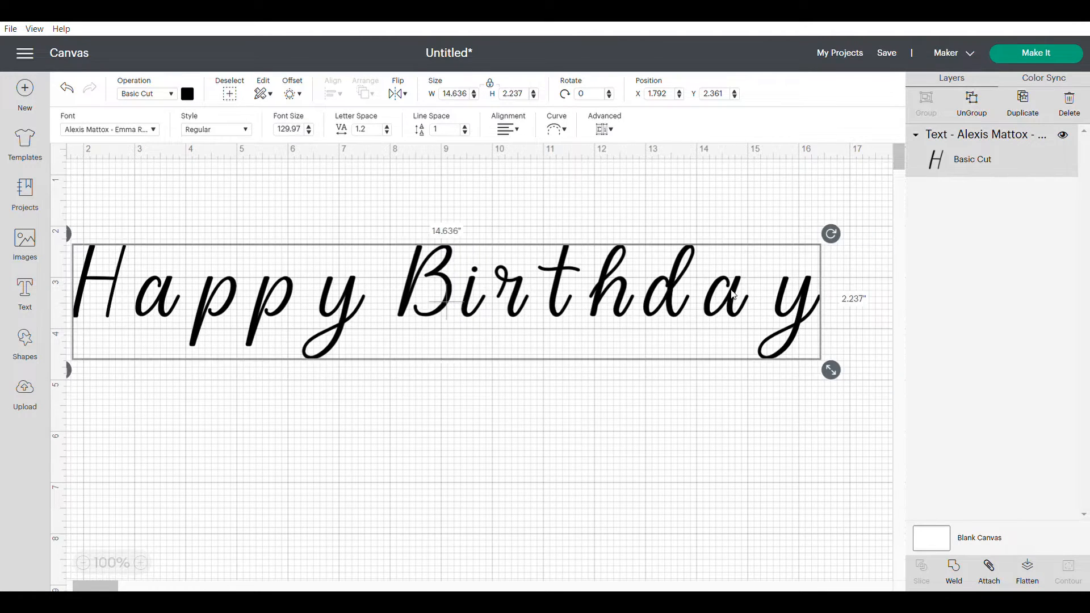
# Step: Ungroup the Happy Birthday text into separate letters and select the letter a in Birthday
pyautogui.click(974, 105)
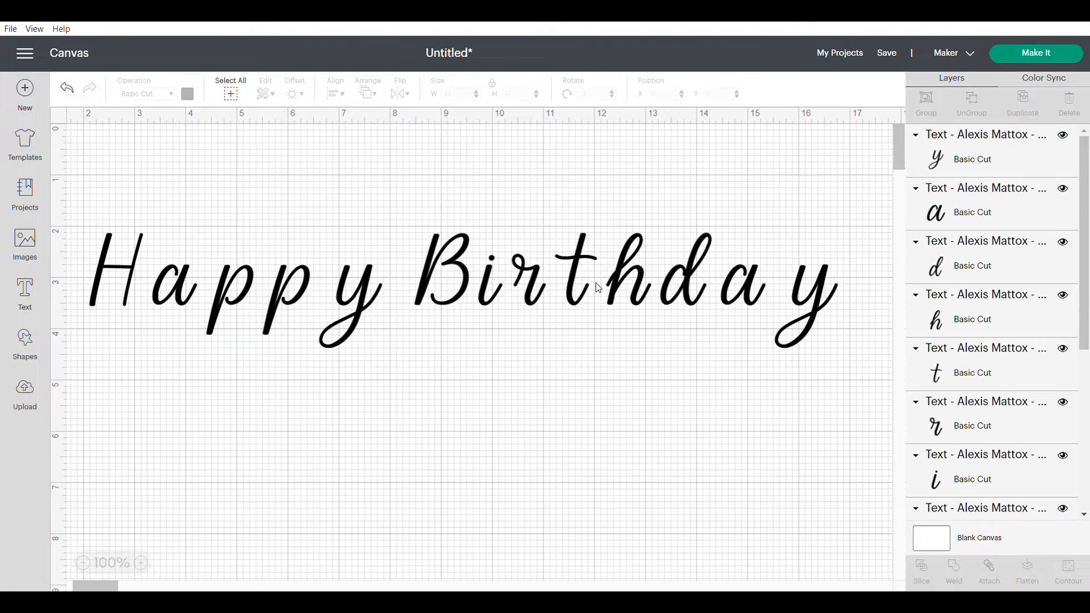
pyautogui.click(798, 302)
pyautogui.click(758, 301)
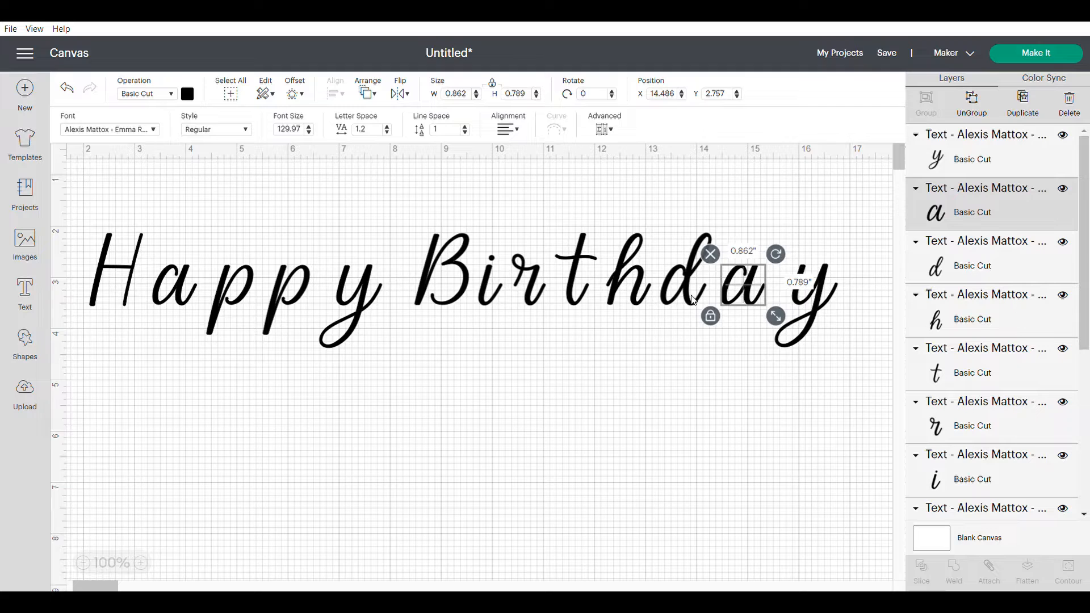
# Step: Move the y of Birthday toward its neighbouring a until the two letters touch
pyautogui.click(669, 299)
pyautogui.click(643, 298)
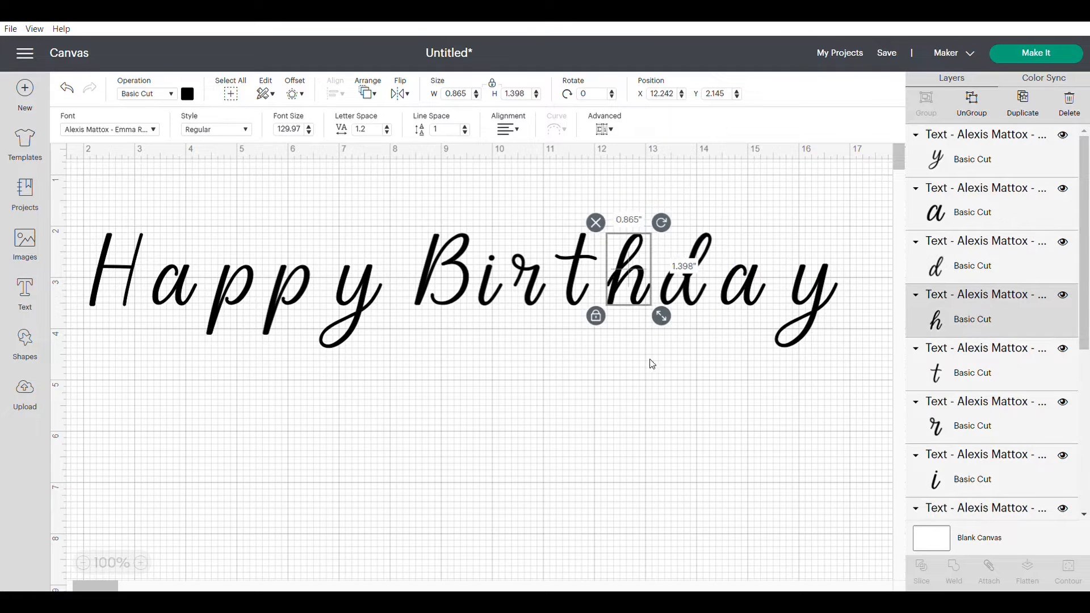
pyautogui.keyDown('shift'); pyautogui.click(809, 294); pyautogui.keyUp('shift')
pyautogui.click(812, 267)
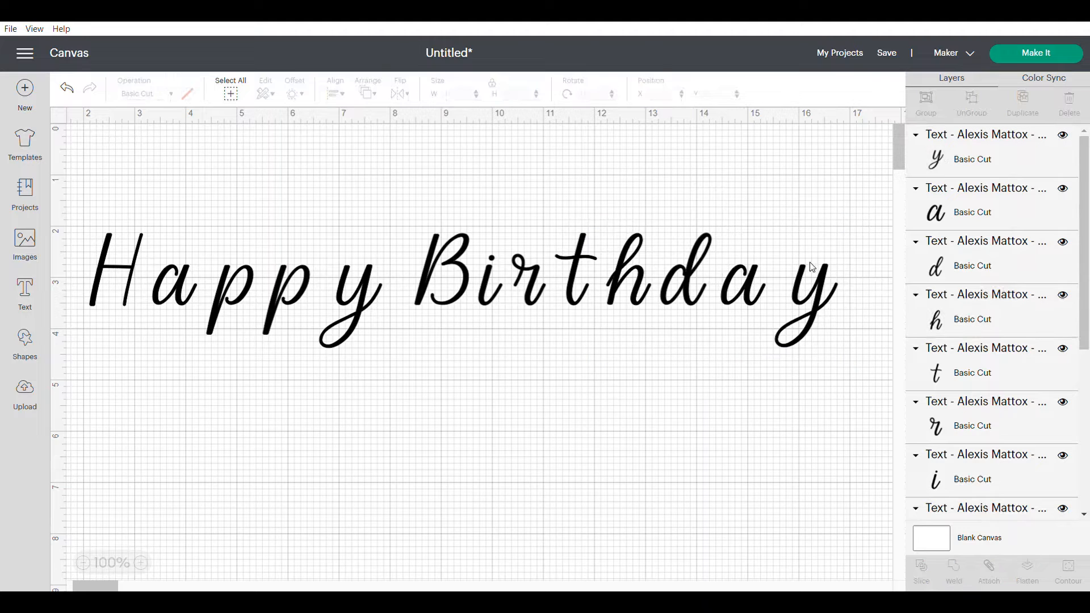
pyautogui.moveTo(816, 299); pyautogui.dragTo(784, 308)
# Step: Join the d to the a at about X 13.72, Y 2.14, and the h to the d at about X 12.97, Y 2.13
pyautogui.click(691, 296)
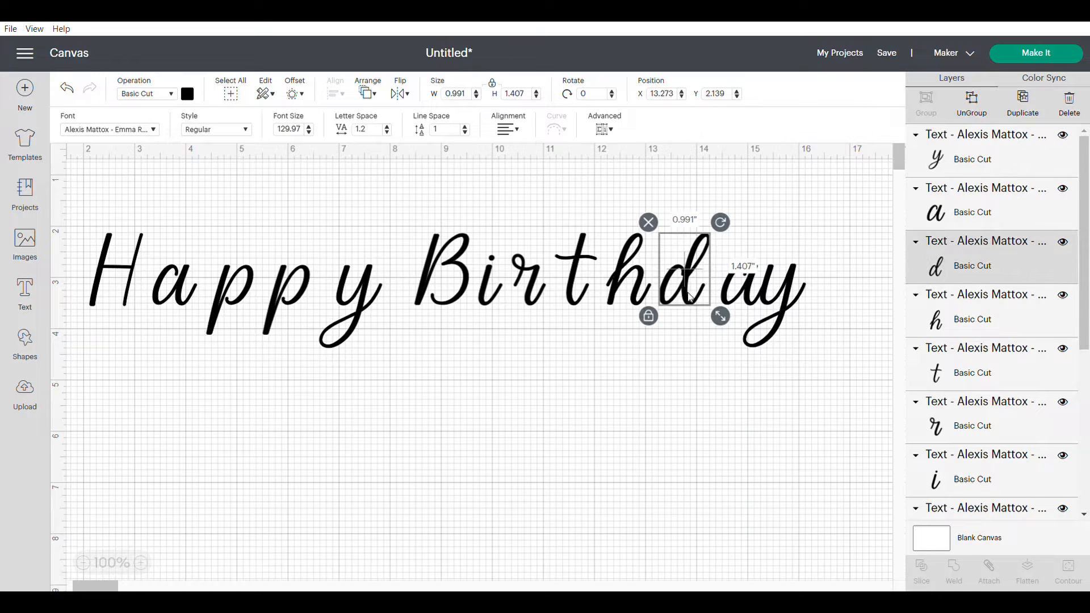
pyautogui.moveTo(691, 297); pyautogui.dragTo(715, 299)
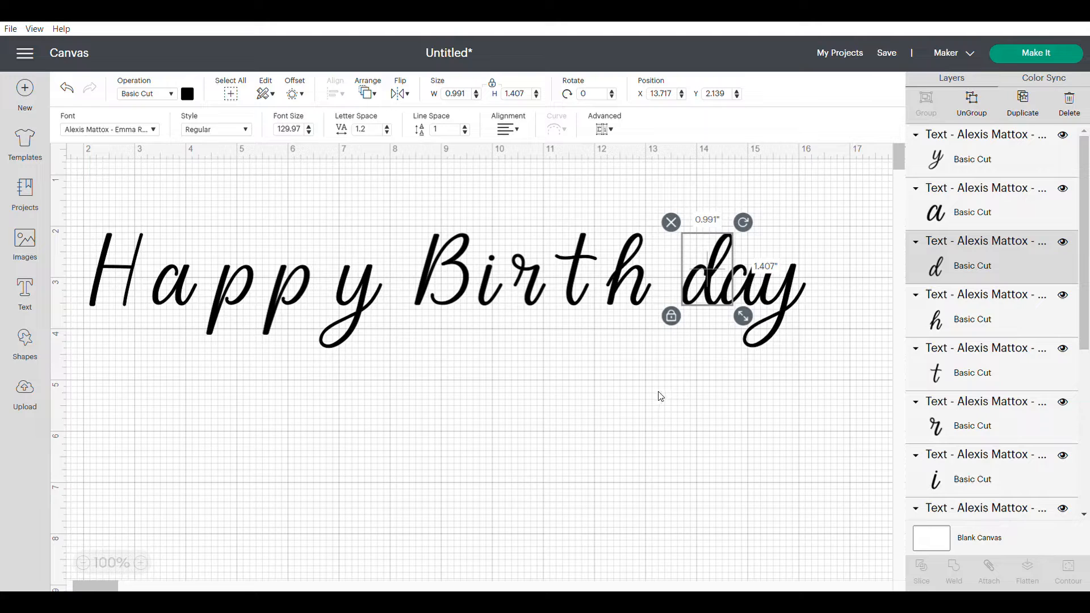
pyautogui.click(634, 295)
pyautogui.moveTo(635, 295); pyautogui.dragTo(668, 294)
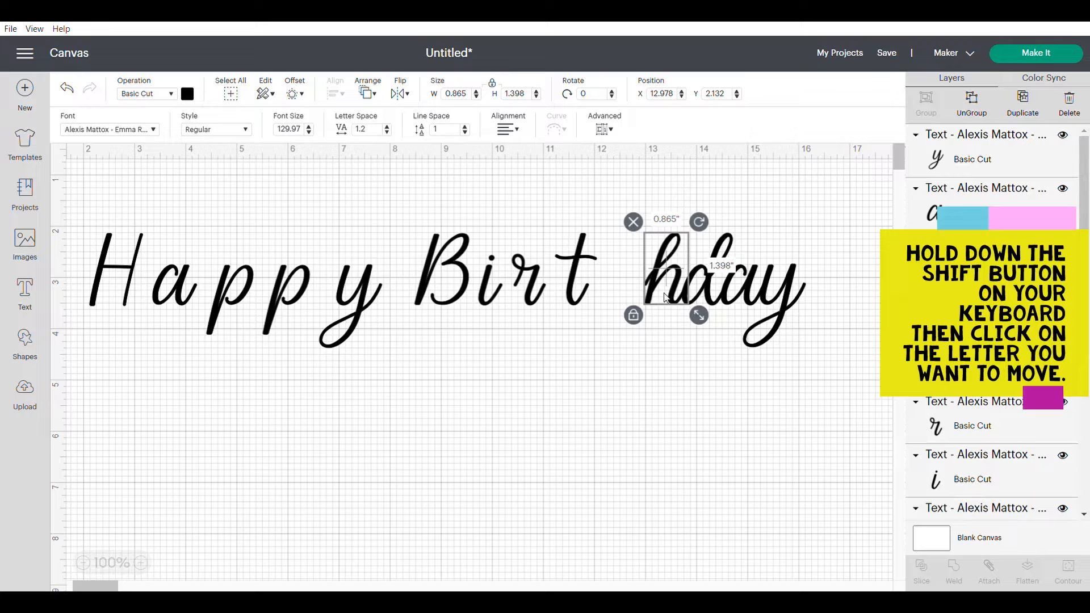
pyautogui.moveTo(664, 291); pyautogui.dragTo(663, 291)
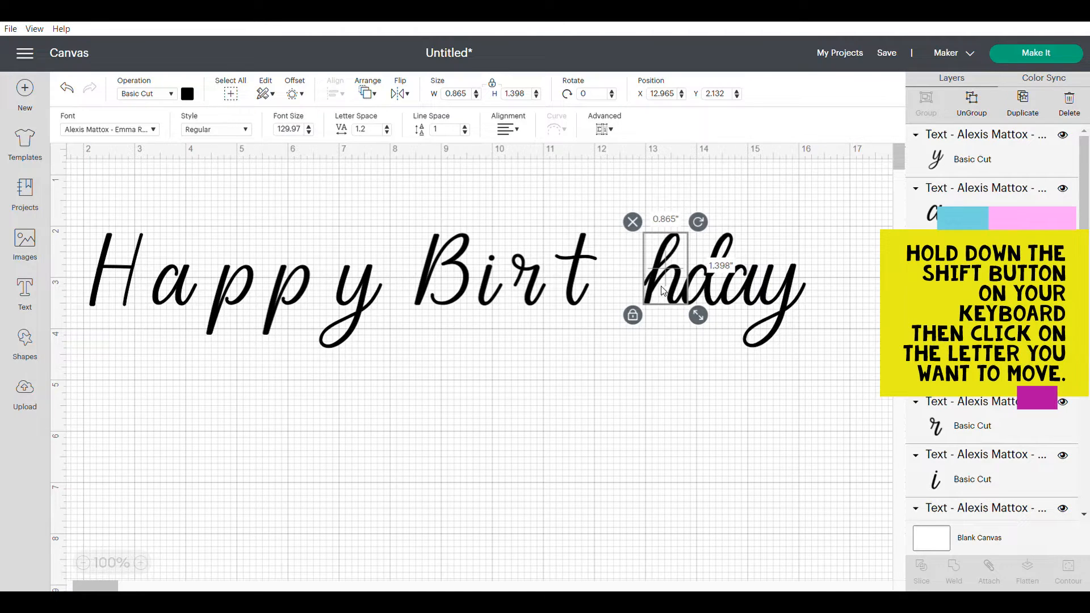
pyautogui.moveTo(577, 295); pyautogui.dragTo(636, 294)
pyautogui.click(613, 369)
pyautogui.click(544, 296)
pyautogui.moveTo(544, 298); pyautogui.dragTo(597, 294)
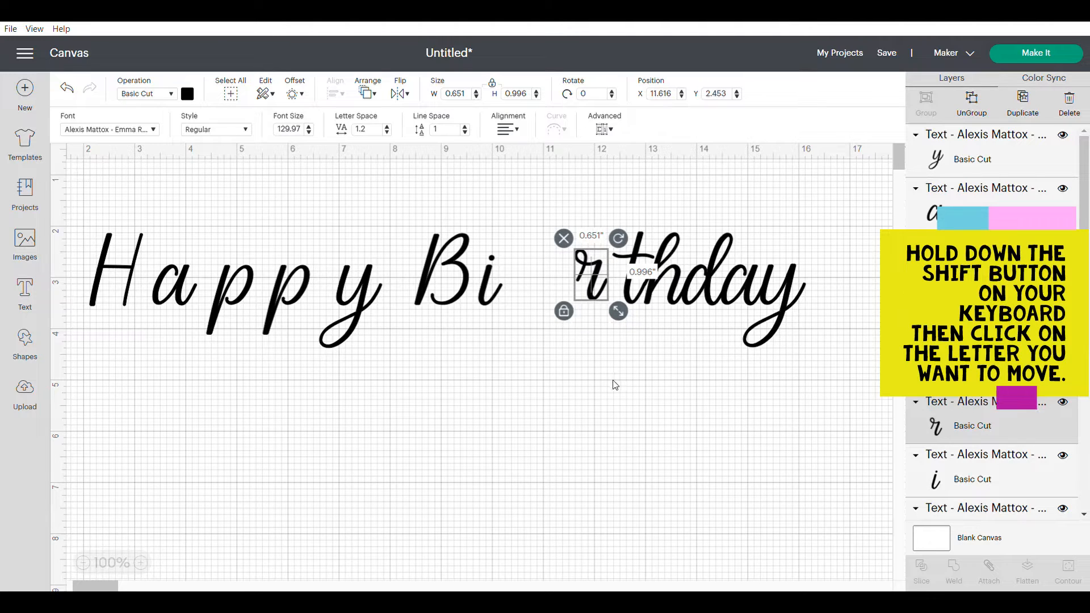
pyautogui.click(616, 385)
pyautogui.hotkey('ctrl', 'z')
pyautogui.hotkey('ctrl', 'z')
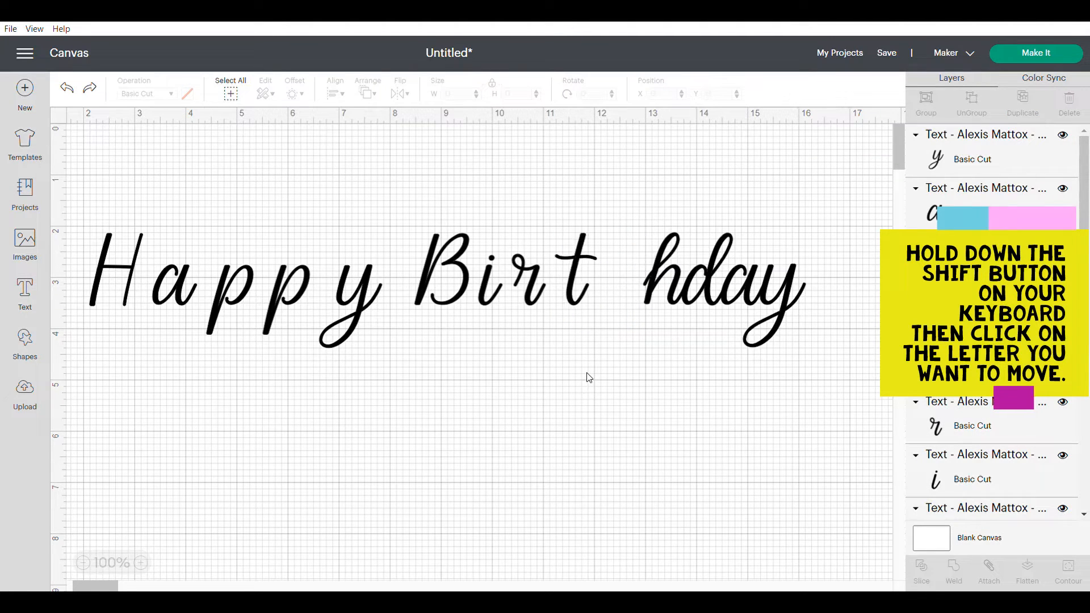
# Step: Move the t against the h, and the r against the t at about X 12.01, Y 2.55
pyautogui.click(579, 289)
pyautogui.moveTo(580, 288); pyautogui.dragTo(632, 290)
pyautogui.keyDown('shift'); pyautogui.click(544, 298); pyautogui.keyUp('shift')
pyautogui.moveTo(544, 298); pyautogui.dragTo(601, 330)
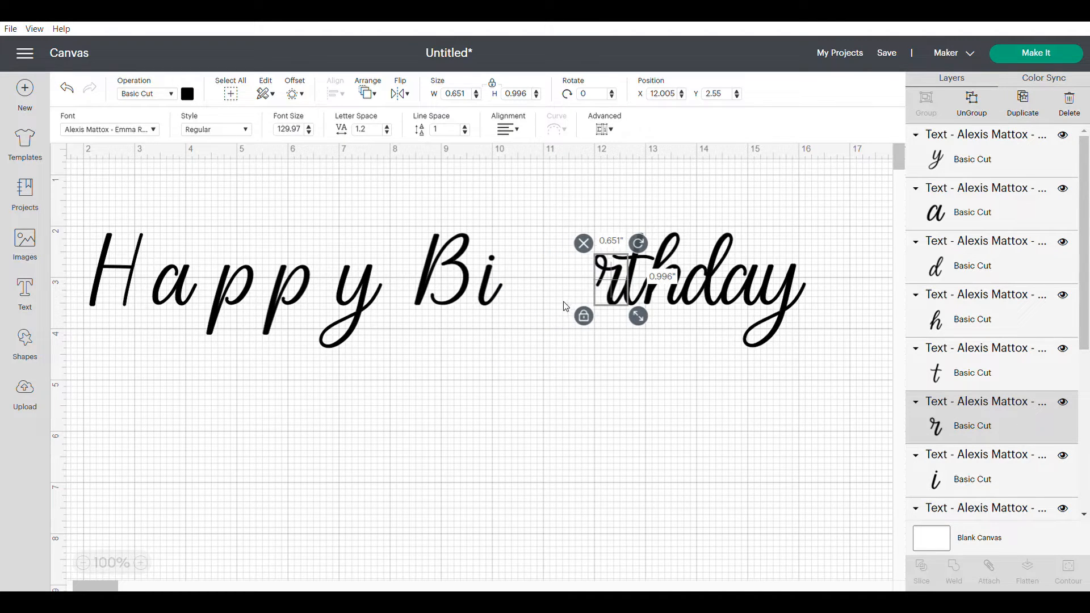
# Step: Move the i beside the r at about X 11.61, Y 2.60, and the B beside the i at about X 10.43, Y 2.18
pyautogui.moveTo(488, 288); pyautogui.dragTo(584, 288)
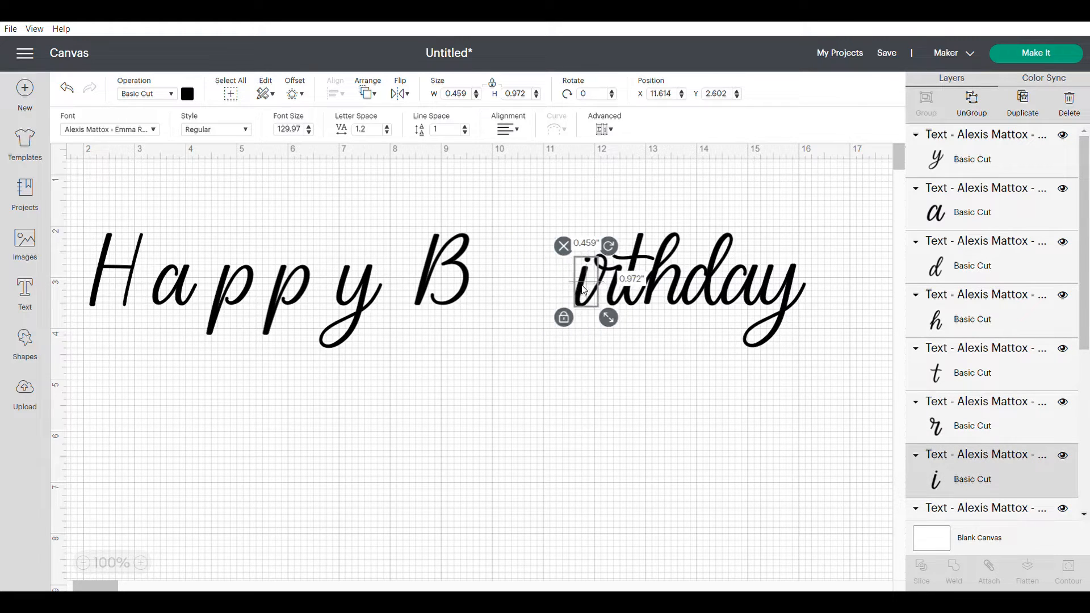
pyautogui.click(566, 361)
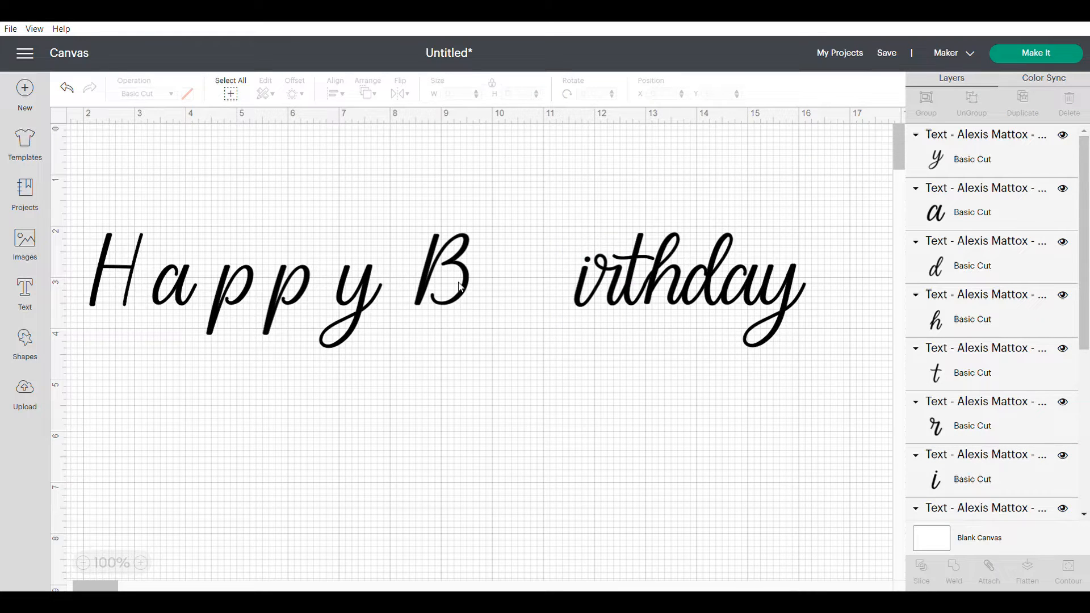
pyautogui.moveTo(460, 287); pyautogui.dragTo(562, 290)
pyautogui.moveTo(363, 297); pyautogui.dragTo(357, 298)
pyautogui.click(590, 425)
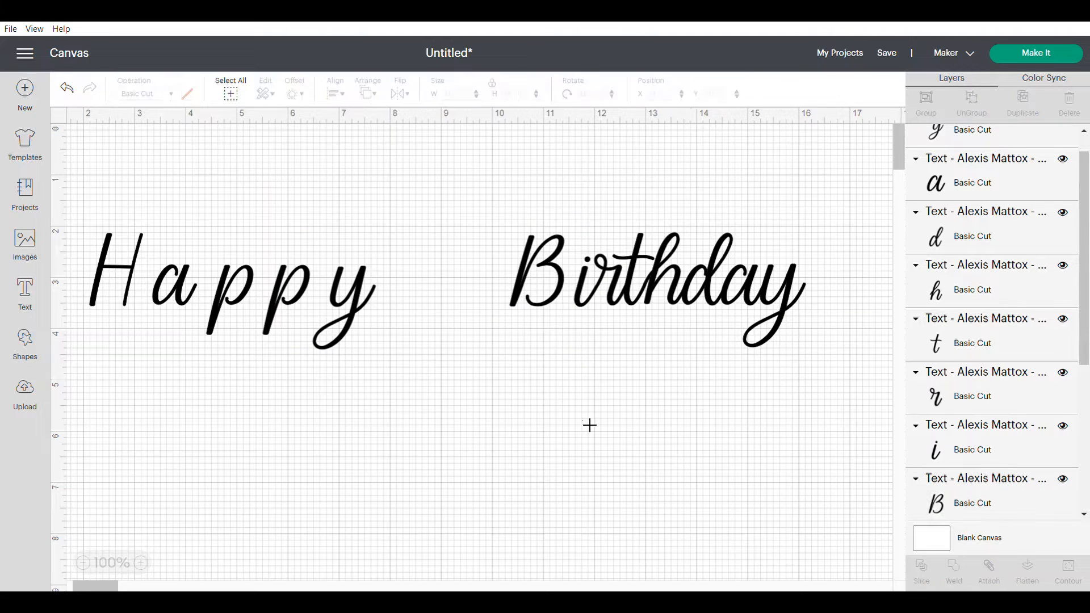
pyautogui.moveTo(554, 308); pyautogui.dragTo(559, 308)
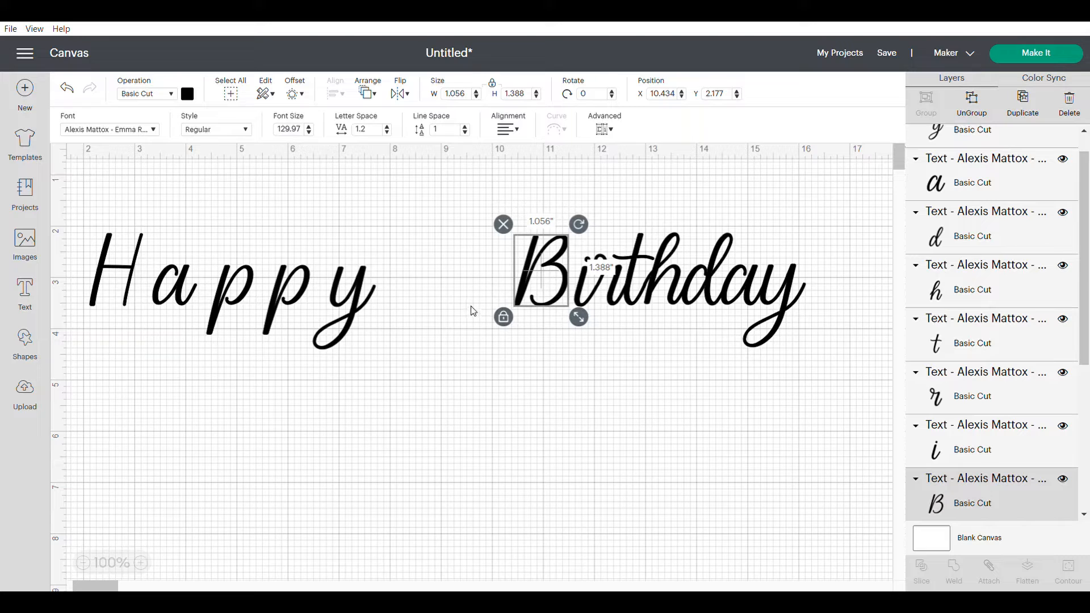
# Step: Move the y of Happy to about X 6.19 against the second p, and shift the first p closer to the second
pyautogui.keyDown('shift'); pyautogui.click(356, 295); pyautogui.keyUp('shift')
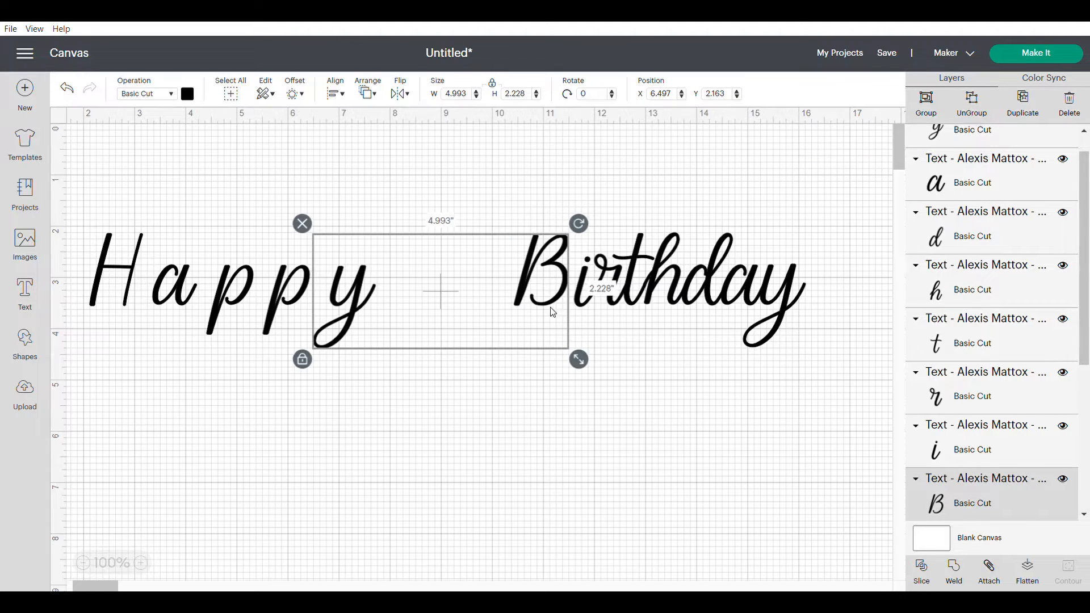
pyautogui.click(477, 396)
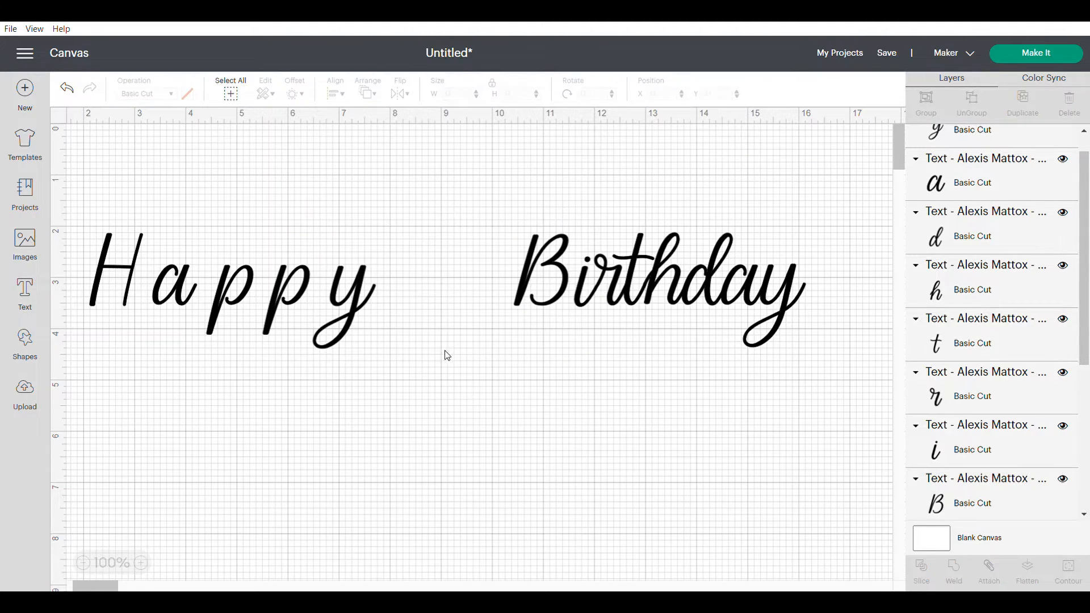
pyautogui.moveTo(359, 303); pyautogui.dragTo(352, 309)
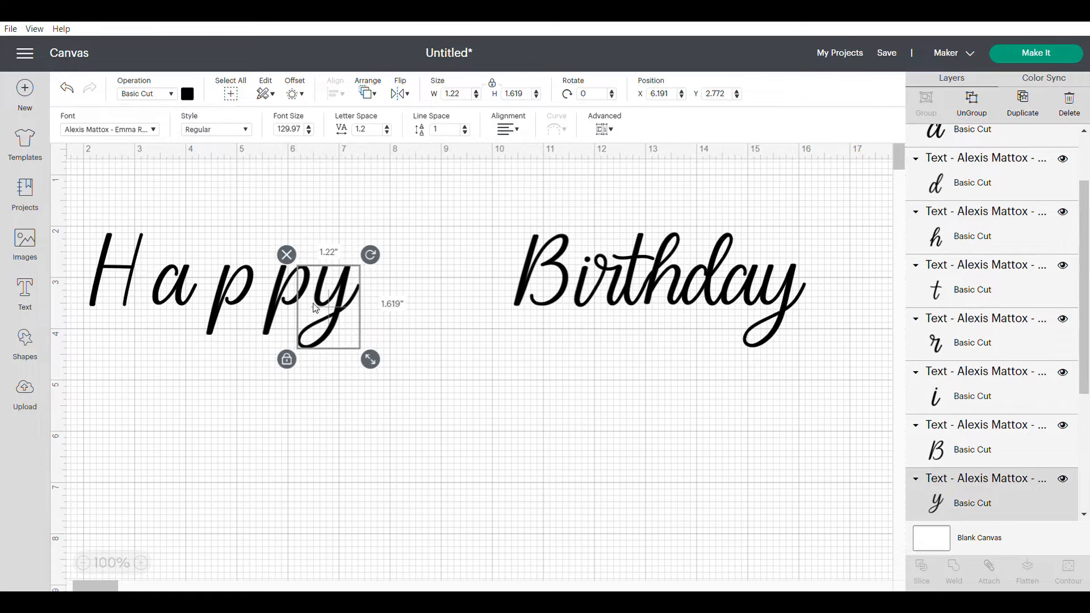
pyautogui.keyDown('shift'); pyautogui.click(251, 290); pyautogui.keyUp('shift')
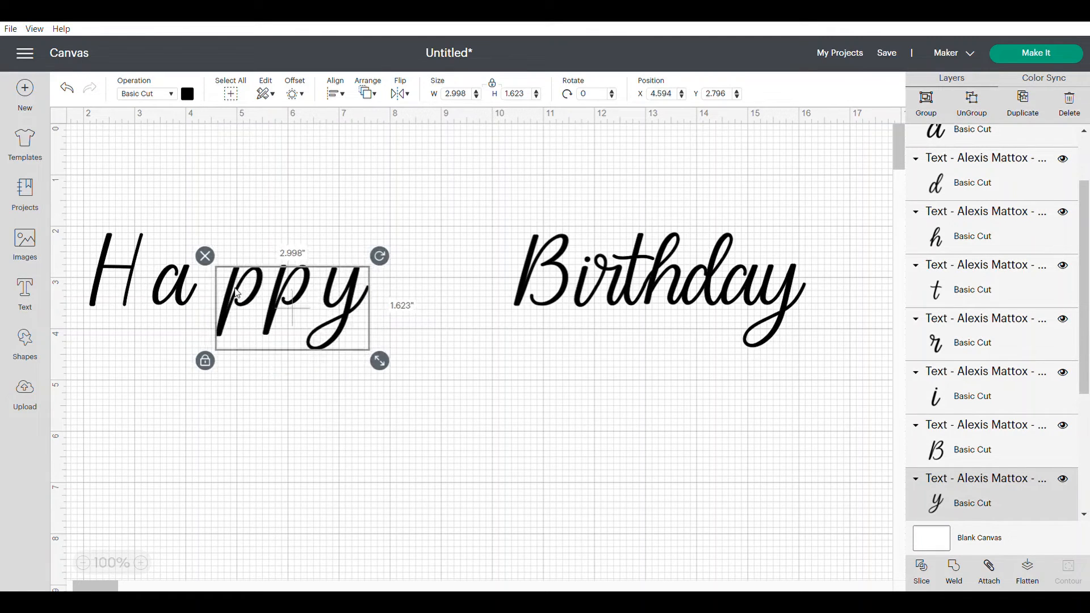
pyautogui.click(358, 253)
pyautogui.moveTo(355, 319); pyautogui.dragTo(346, 319)
# Step: Move the a of Happy to about X 3.86, Y 2.76 and the H to about X 2.83, Y 2.15 so the letters connect
pyautogui.moveTo(182, 295); pyautogui.dragTo(210, 295)
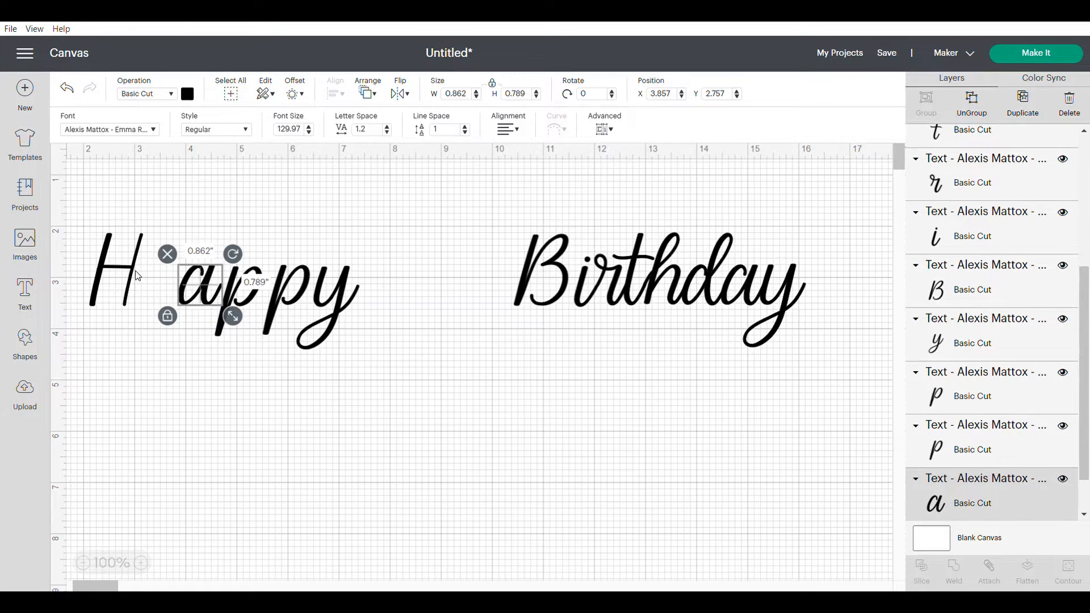
pyautogui.moveTo(131, 274); pyautogui.dragTo(166, 280)
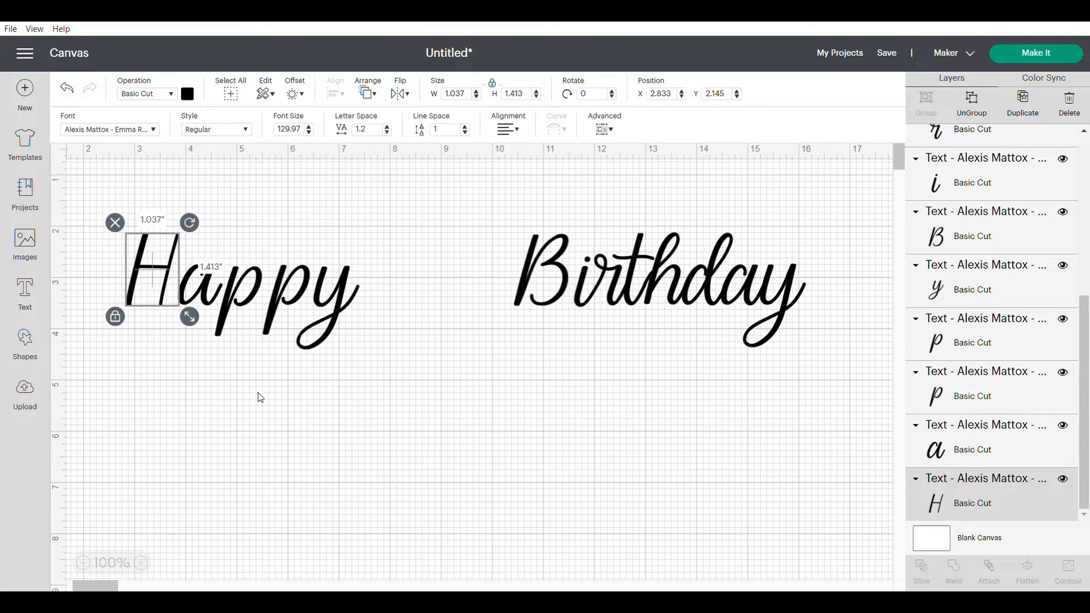
pyautogui.click(336, 397)
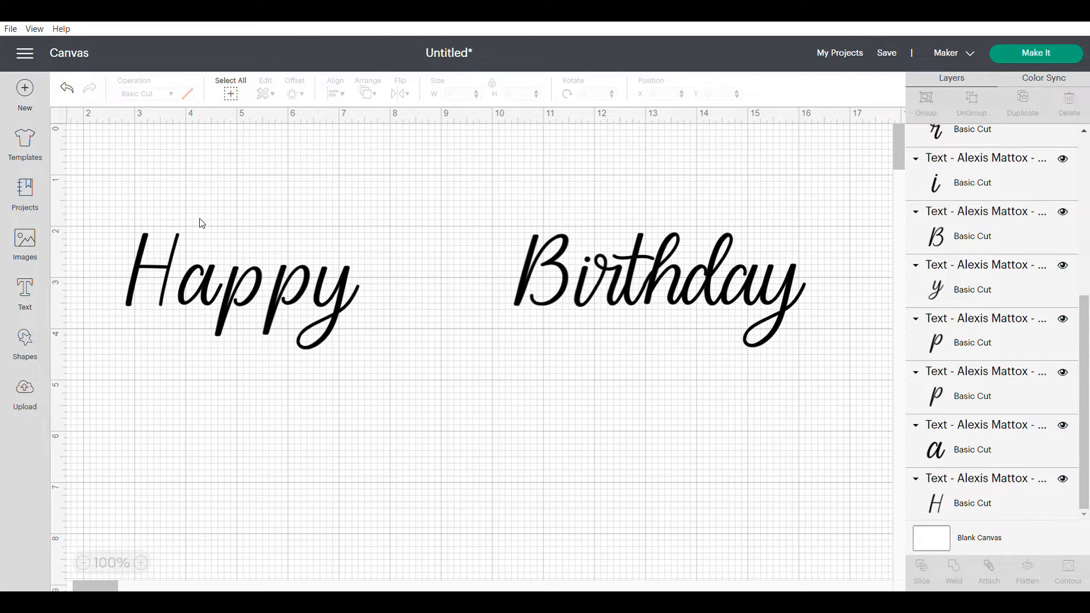
# Step: Tighten the spacing in Happy by shifting the H, a and second p, with the y at about X 6.01, Y 2.81
pyautogui.moveTo(206, 290); pyautogui.dragTo(179, 290)
pyautogui.moveTo(102, 198); pyautogui.dragTo(410, 397)
pyautogui.click(400, 368)
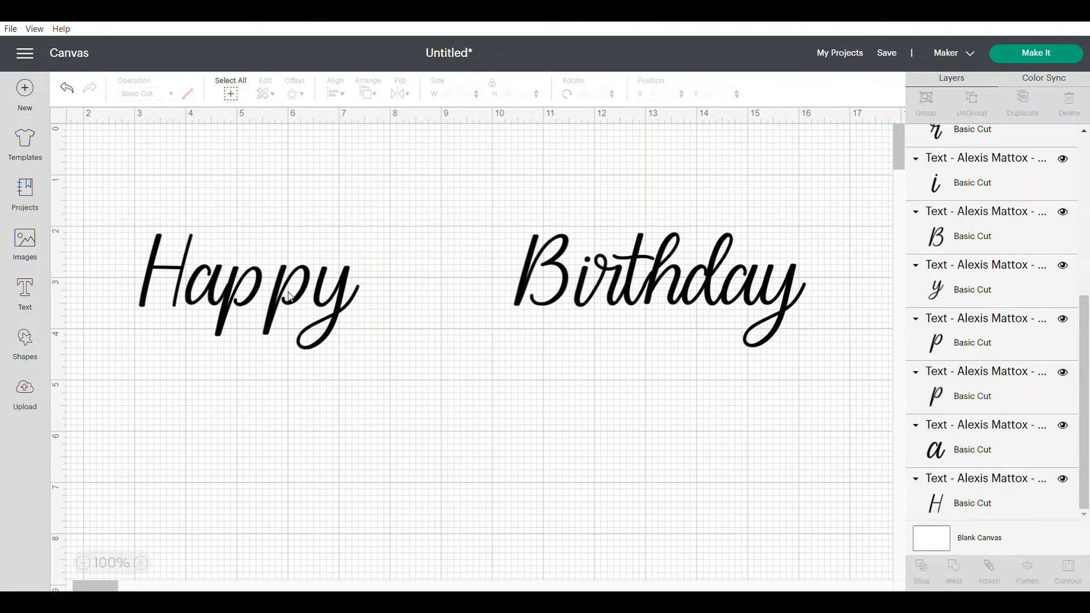
pyautogui.moveTo(286, 295); pyautogui.dragTo(323, 290)
pyautogui.click(332, 288)
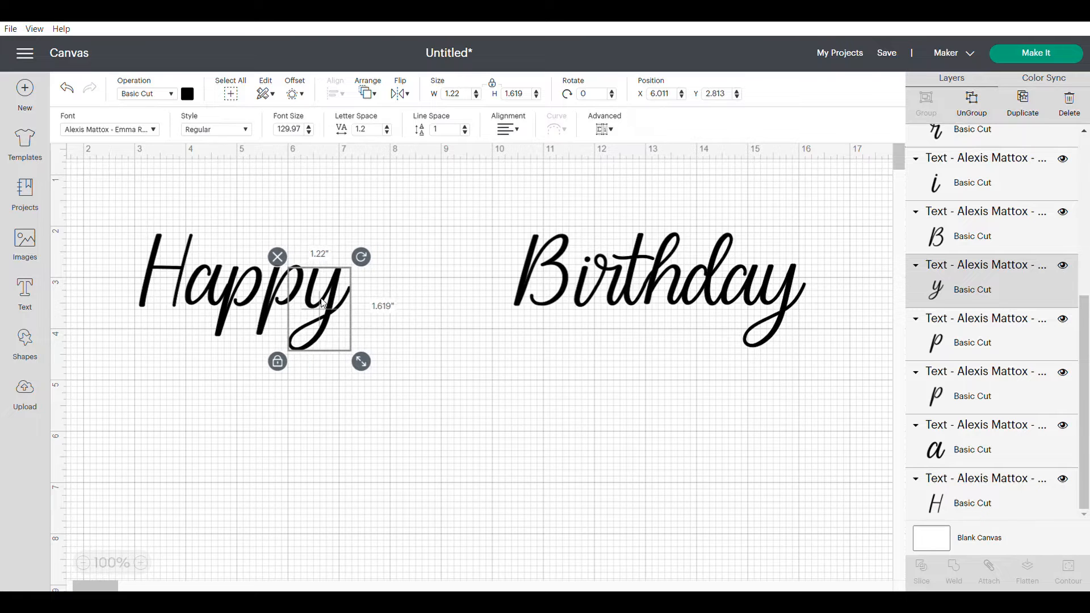
# Step: Weld the letters of Happy into one shape and move it beneath the word Birthday
pyautogui.moveTo(124, 203); pyautogui.dragTo(246, 296)
pyautogui.click(952, 568)
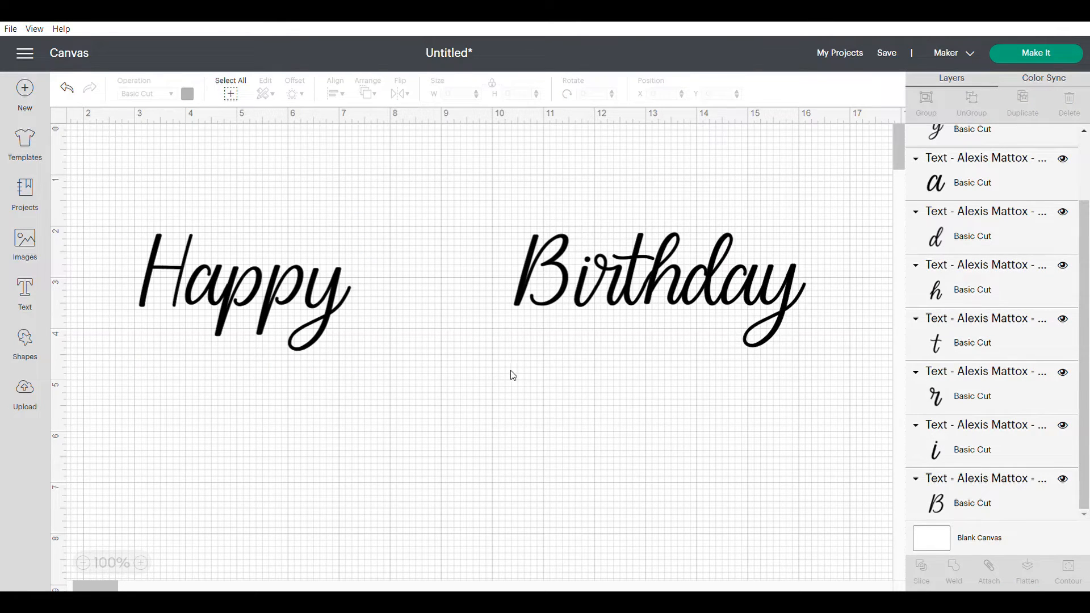
pyautogui.moveTo(230, 300); pyautogui.dragTo(650, 388)
# Step: Select the Birthday letters together with the welded Happy and delete them all from the canvas
pyautogui.moveTo(458, 198); pyautogui.dragTo(841, 474)
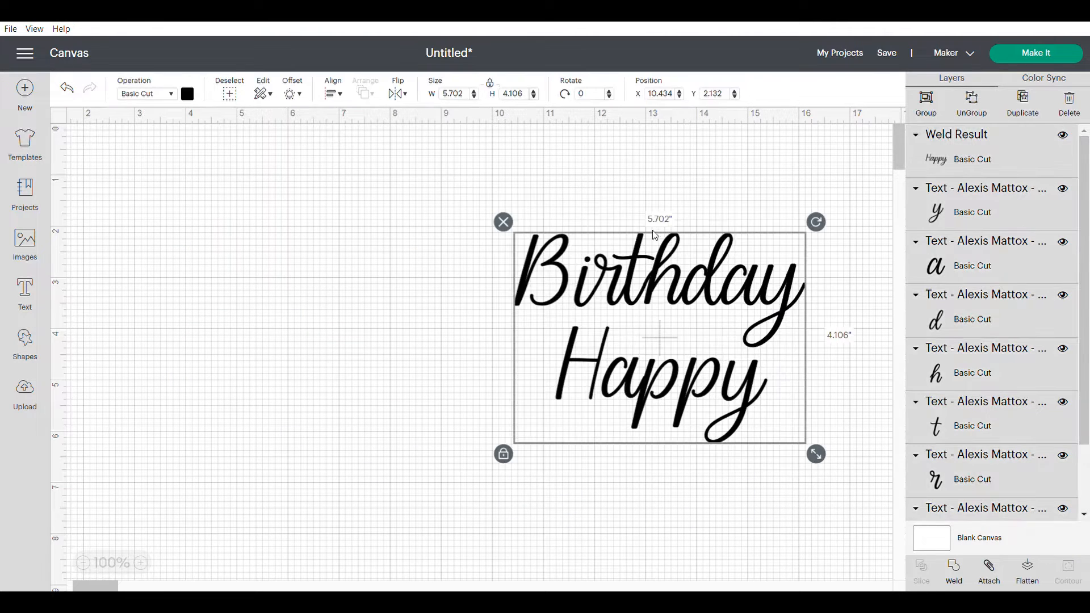
pyautogui.press('Delete')
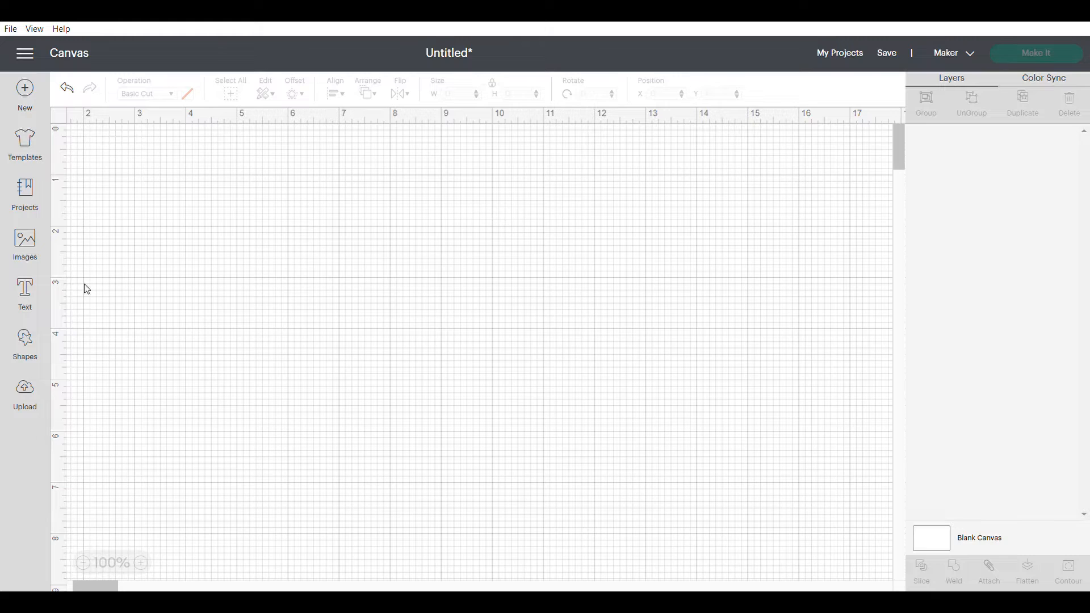
# Step: Add a new text reading Hello and move it to about X 4.44, Y 2.23
pyautogui.click(24, 292)
pyautogui.write('H')
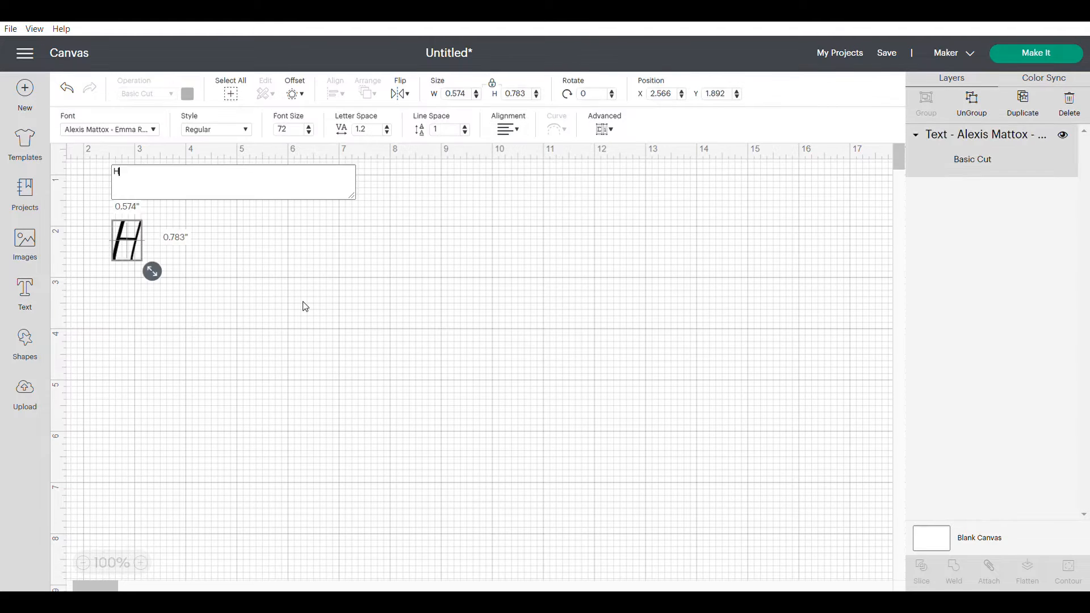
pyautogui.write('ello')
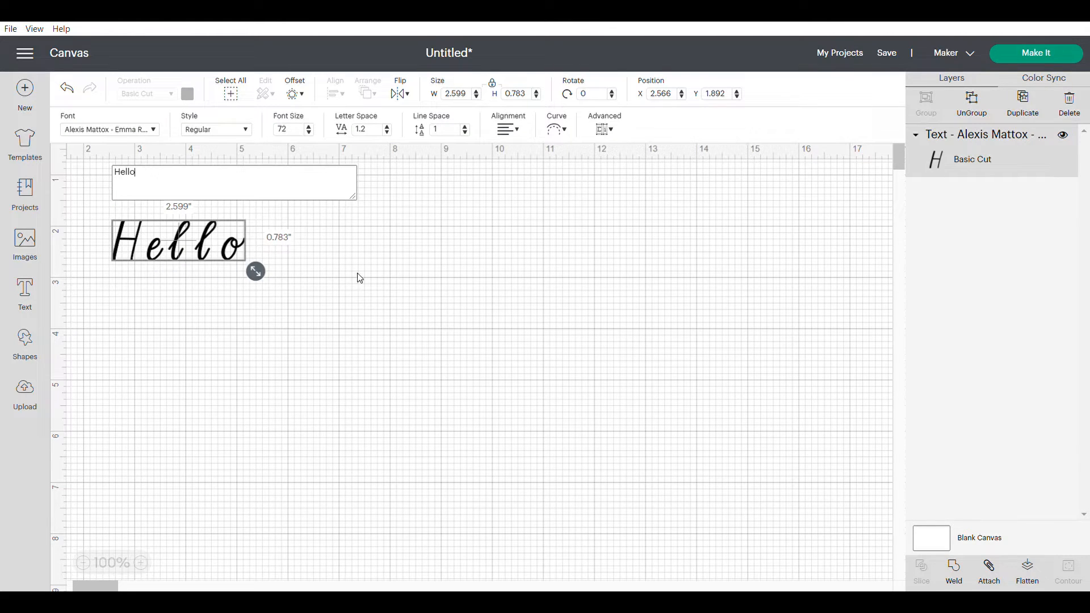
pyautogui.click(223, 302)
pyautogui.moveTo(211, 263); pyautogui.dragTo(307, 280)
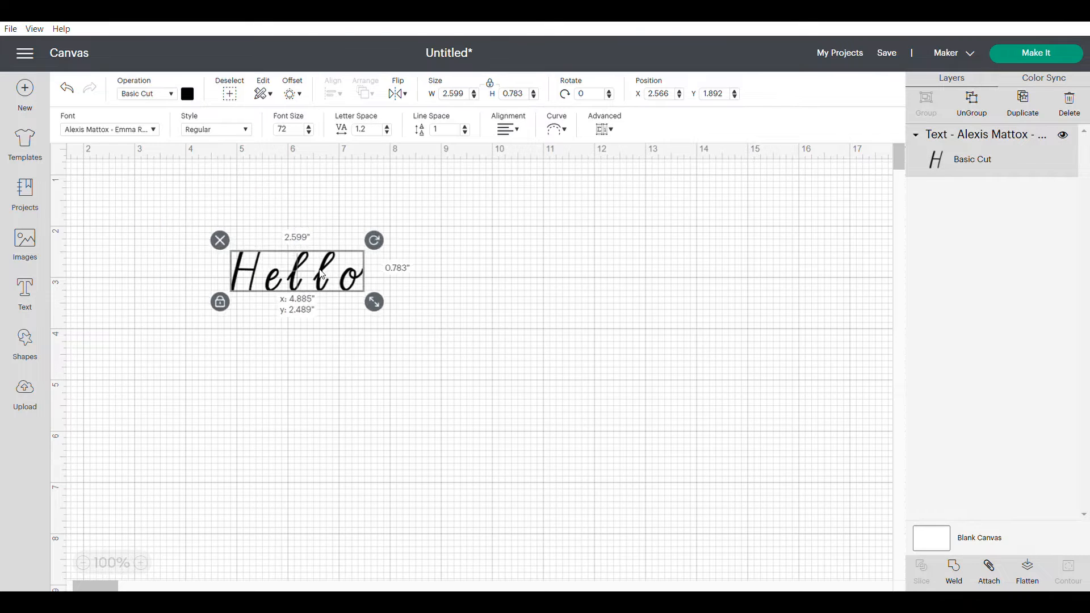
# Step: Filter the font list for the Hello text to only kerned fonts of the Writing type
pyautogui.click(154, 131)
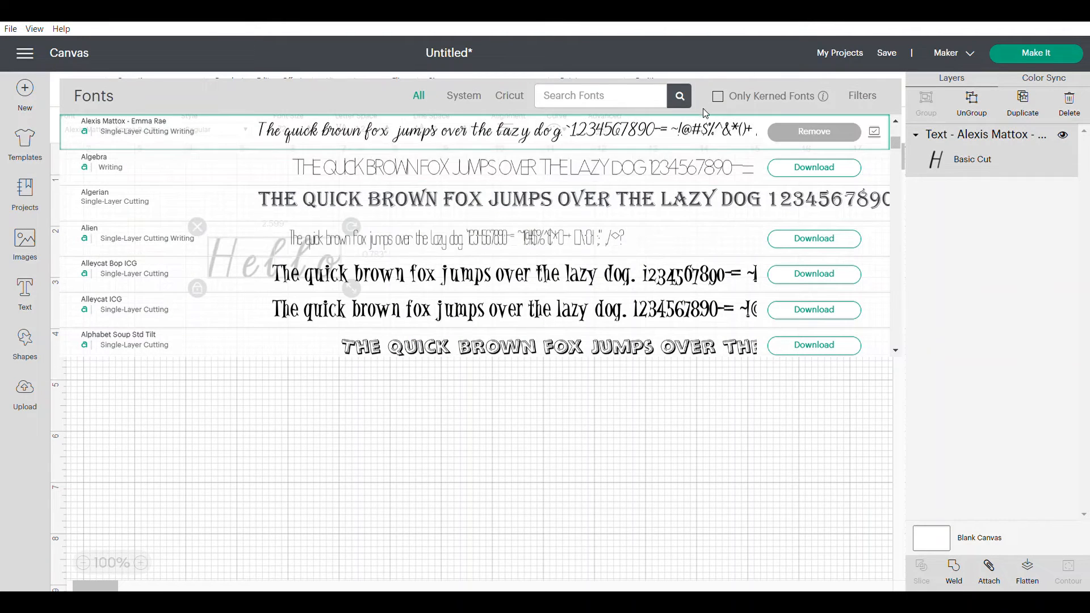
pyautogui.click(721, 99)
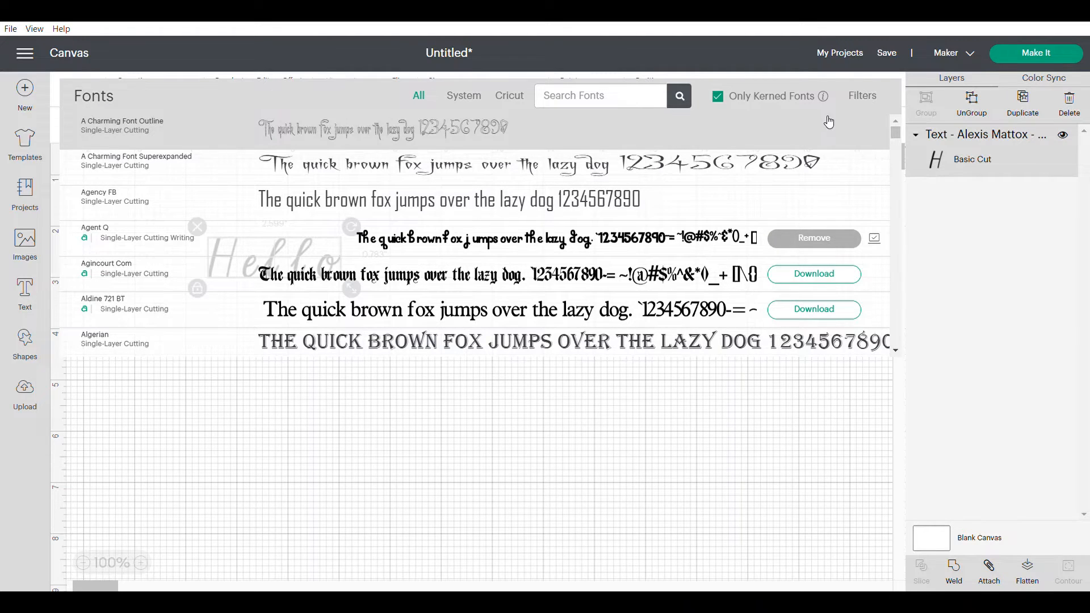
pyautogui.click(867, 99)
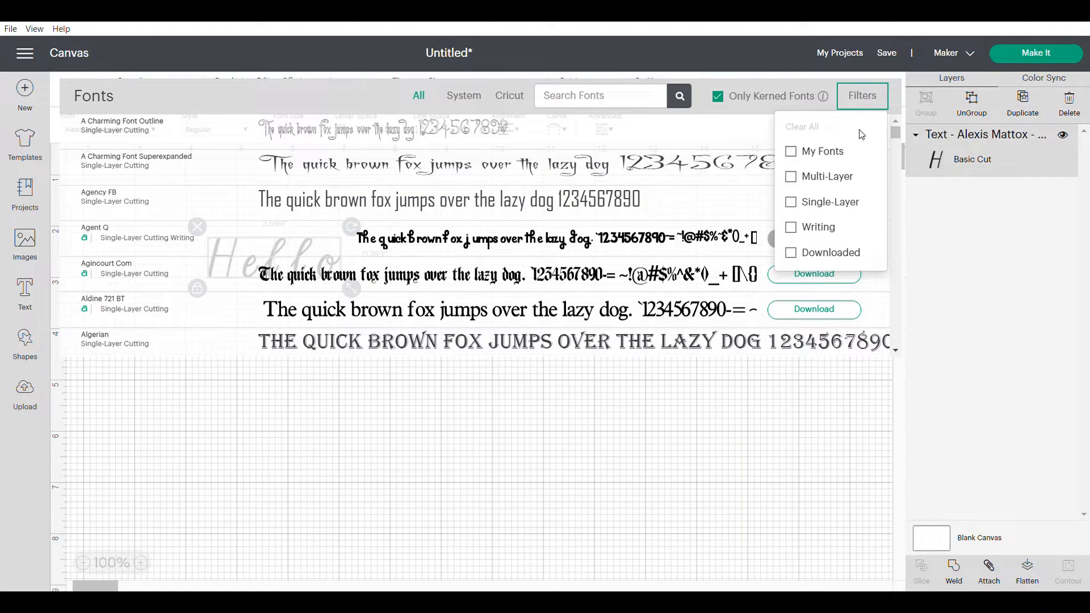
pyautogui.click(795, 232)
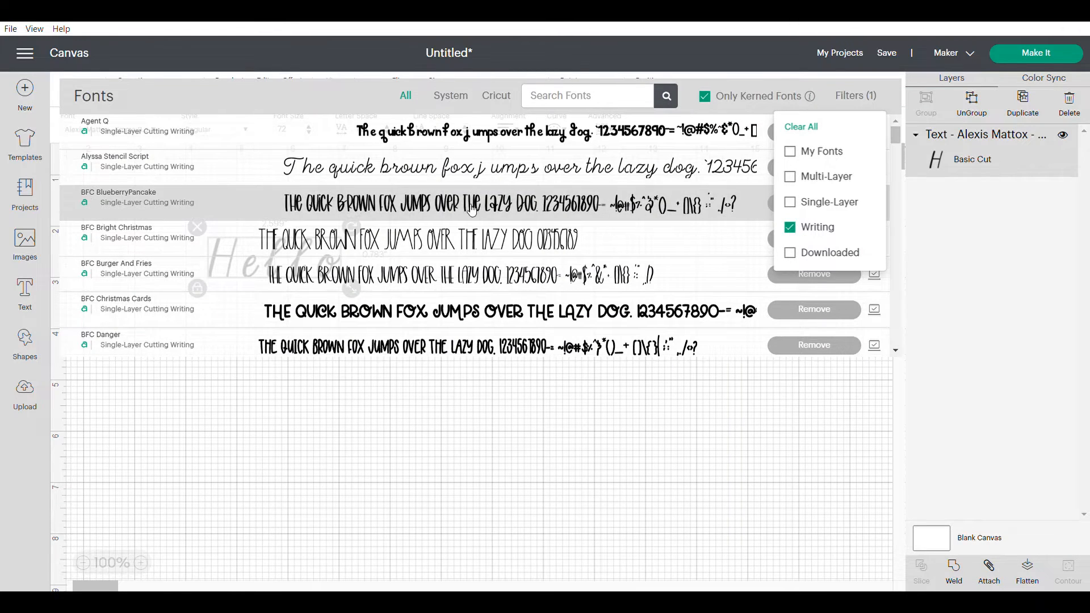
# Step: Apply the BFC Haunted House font to the Hello text
pyautogui.scroll(-10, 425, 212)
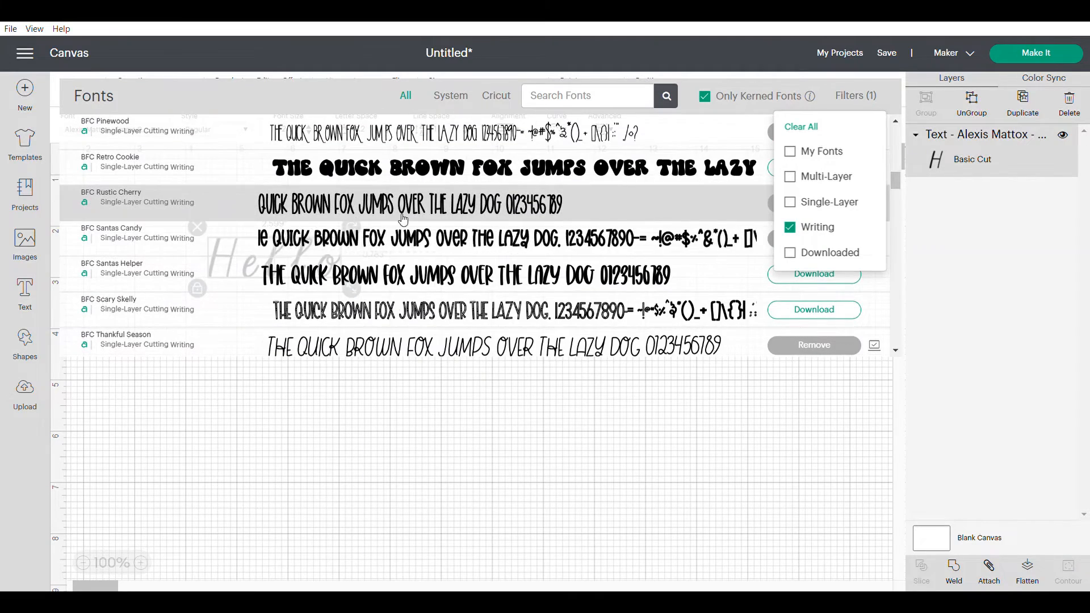
pyautogui.scroll(4, 397, 227)
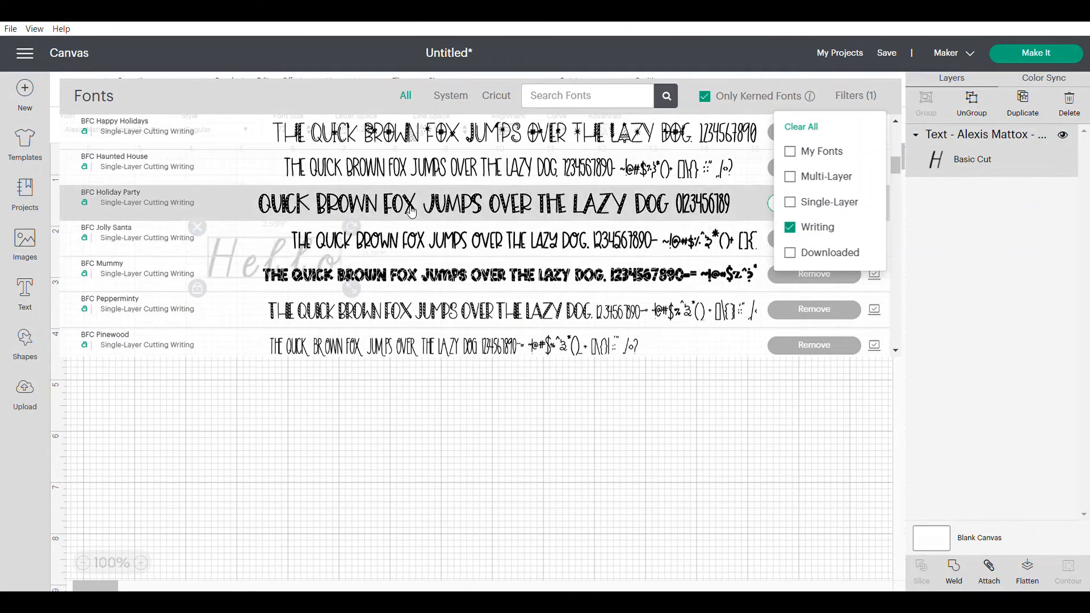
pyautogui.click(416, 170)
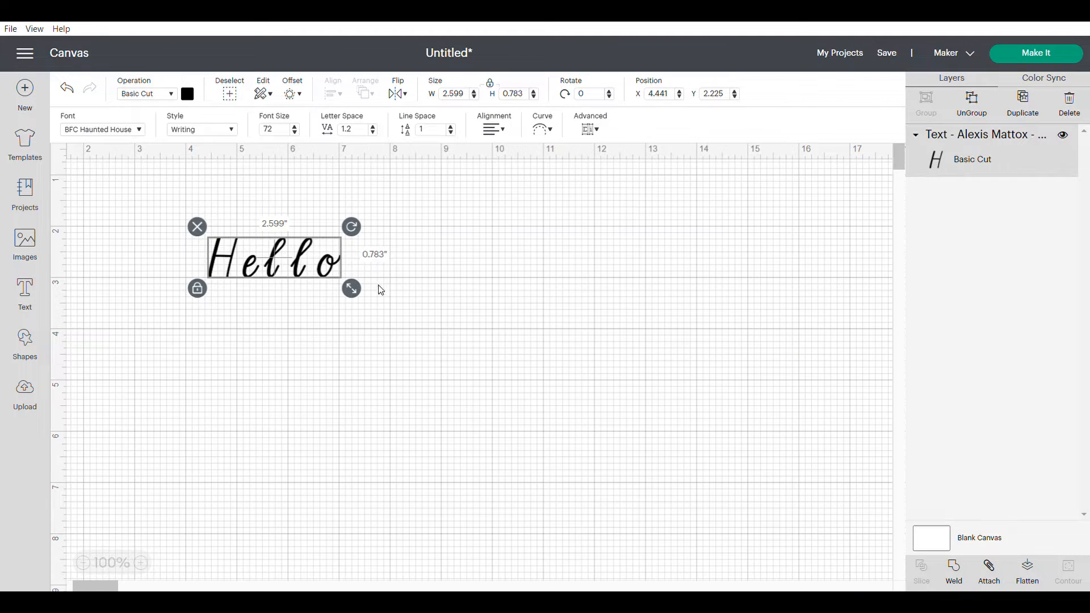
# Step: Enlarge the Hello text to about 7.34 inches wide and move it to about X 5.5, Y 2.73
pyautogui.moveTo(311, 248); pyautogui.dragTo(486, 394)
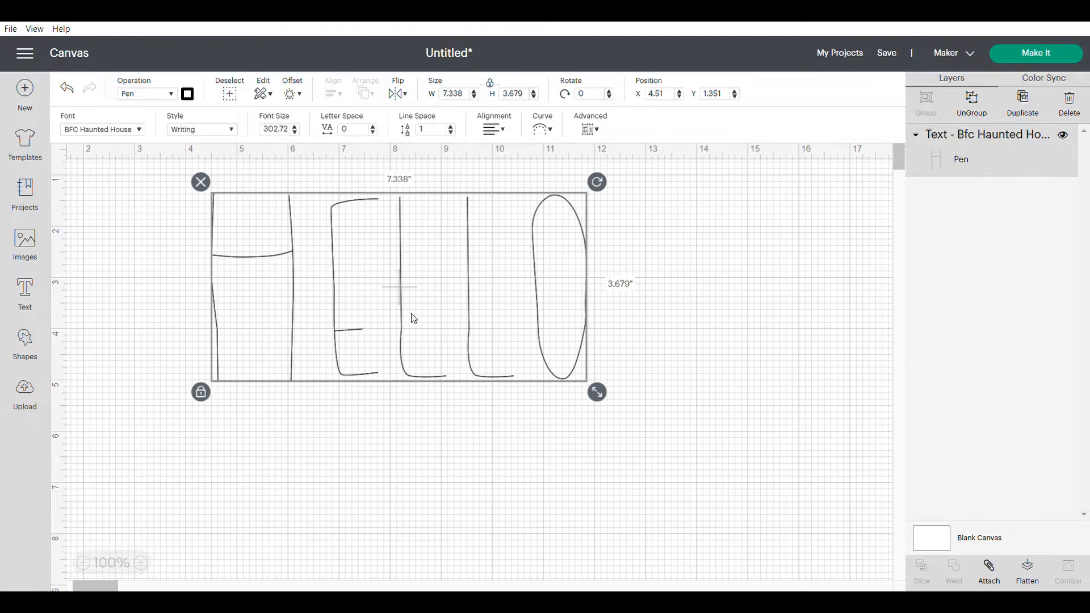
pyautogui.moveTo(414, 317); pyautogui.dragTo(477, 387)
# Step: Try the Agincourt Com font on the Hello text, and replace it with Aldine 721 BT
pyautogui.click(103, 130)
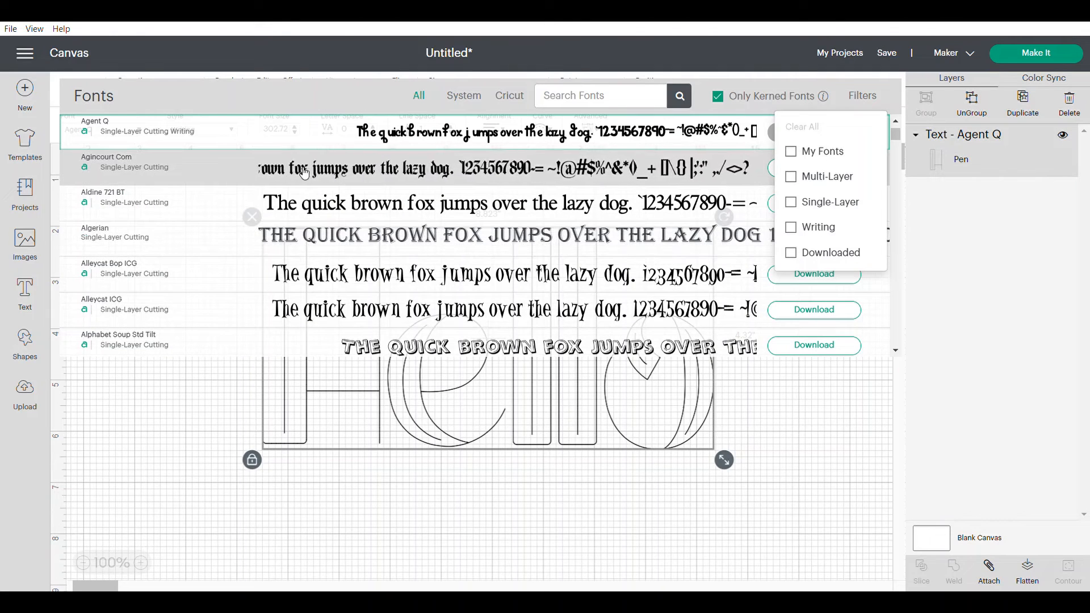
pyautogui.click(301, 168)
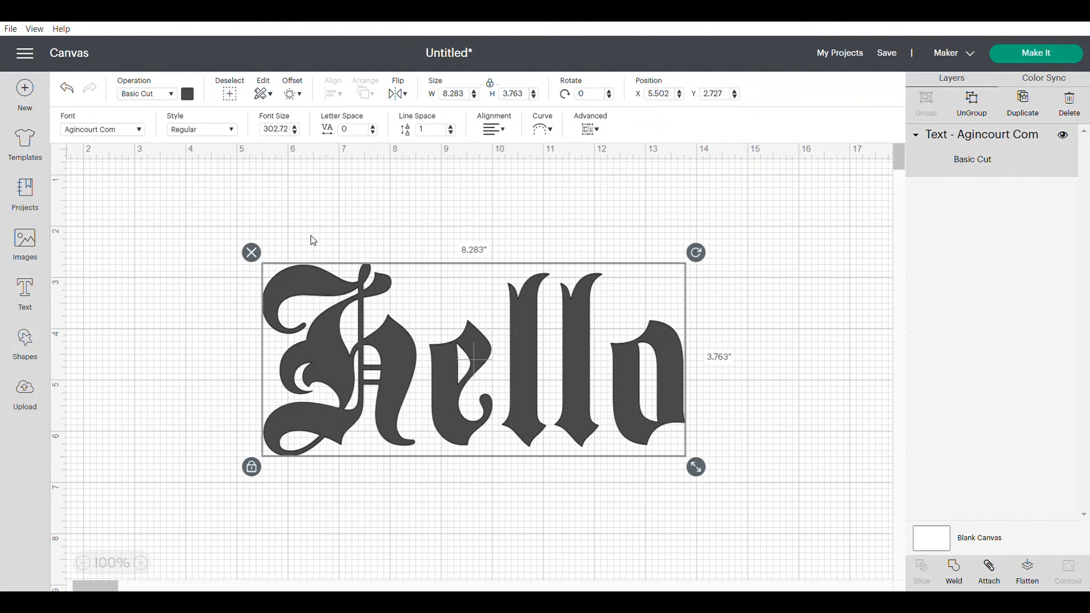
pyautogui.click(117, 130)
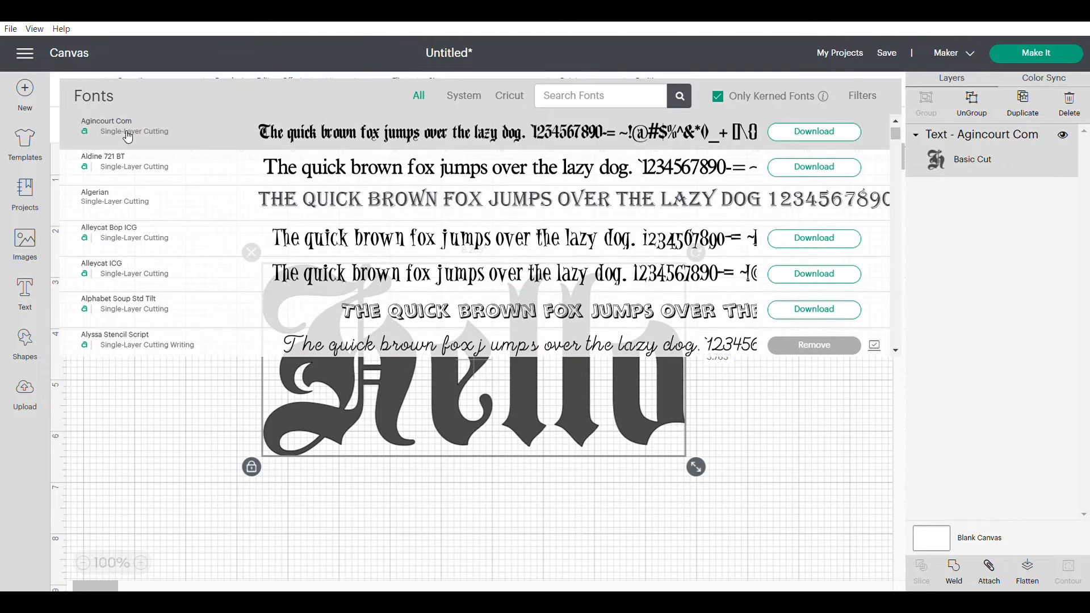
pyautogui.click(274, 176)
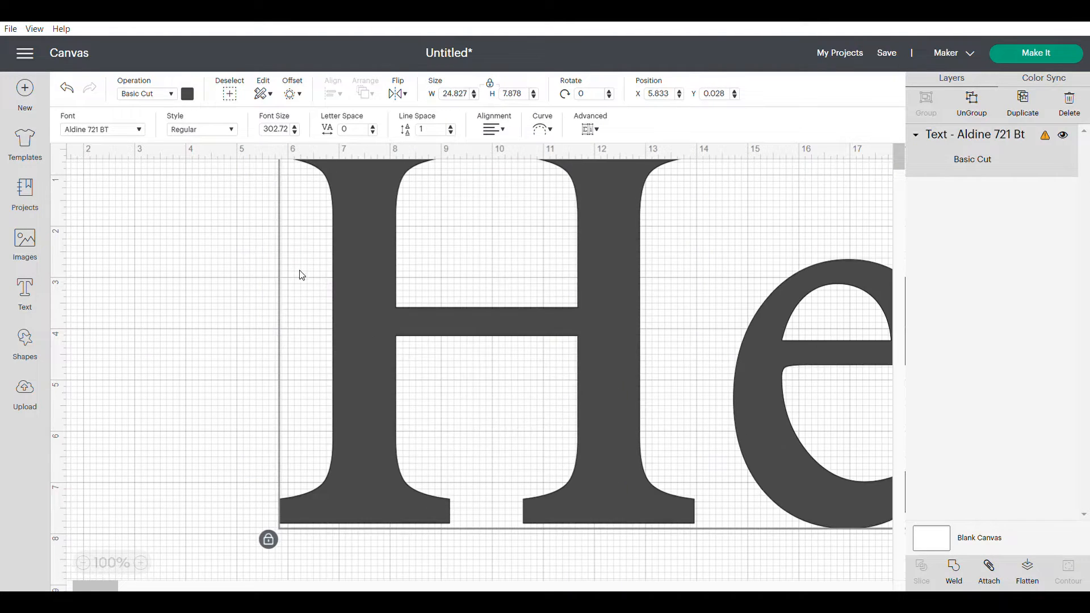
# Step: Set the Hello text's width to 5 inches and move it down to about X 5.92, Y 3.29
pyautogui.click(449, 95)
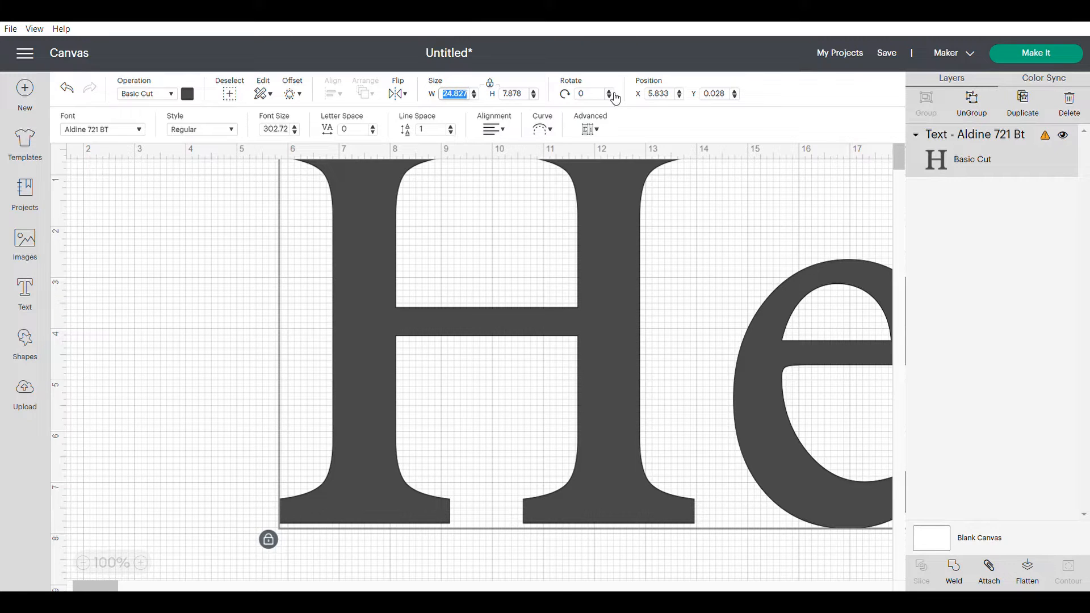
pyautogui.write('5')
pyautogui.press('Return')
pyautogui.moveTo(458, 189); pyautogui.dragTo(465, 332)
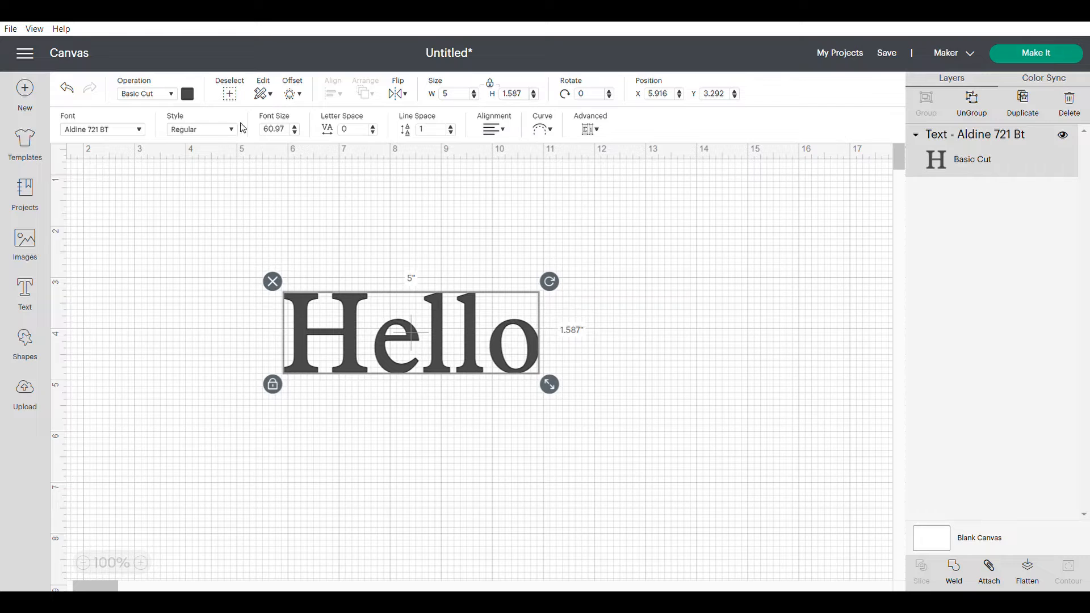
# Step: Undo the Hello text's last move and width change
pyautogui.click(68, 89)
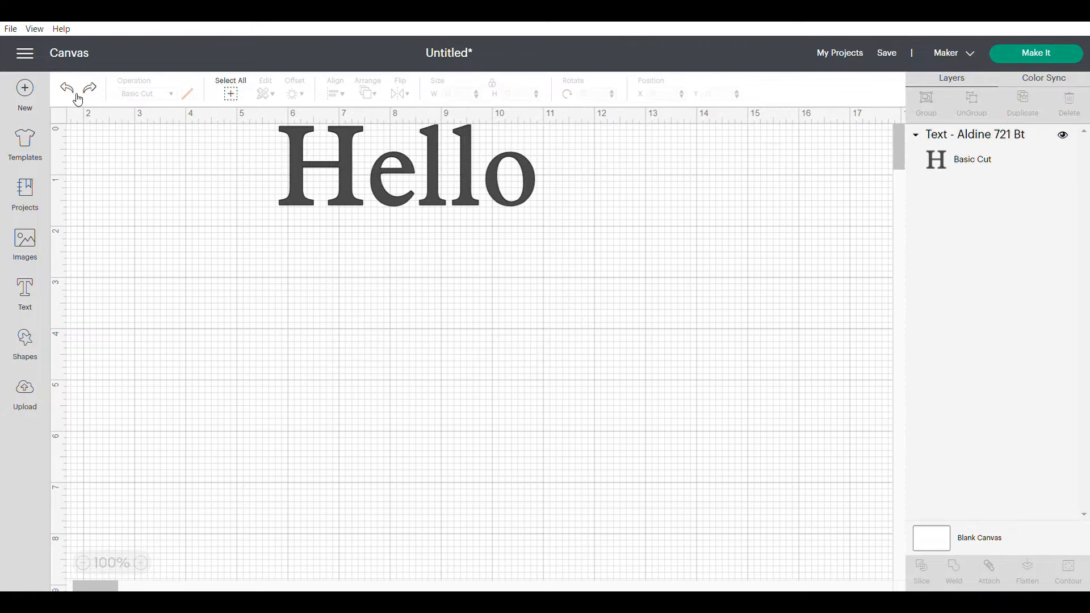
pyautogui.click(68, 88)
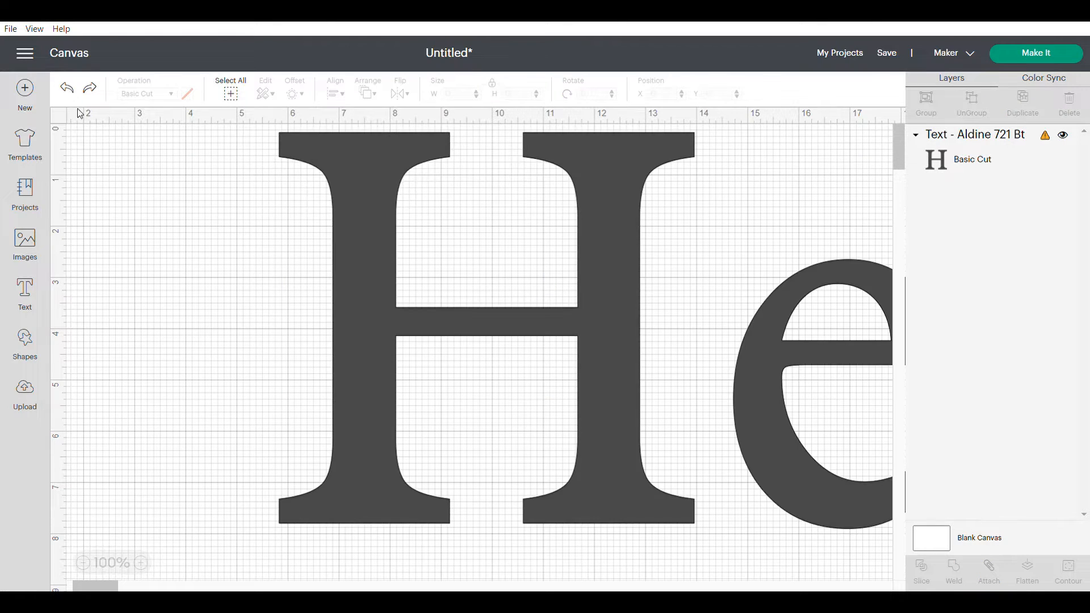
# Step: Select the oversized Hello text, nudge it to about X 5.89, Y 0, and reduce its width stepwise to 23.6 inches
pyautogui.click(386, 212)
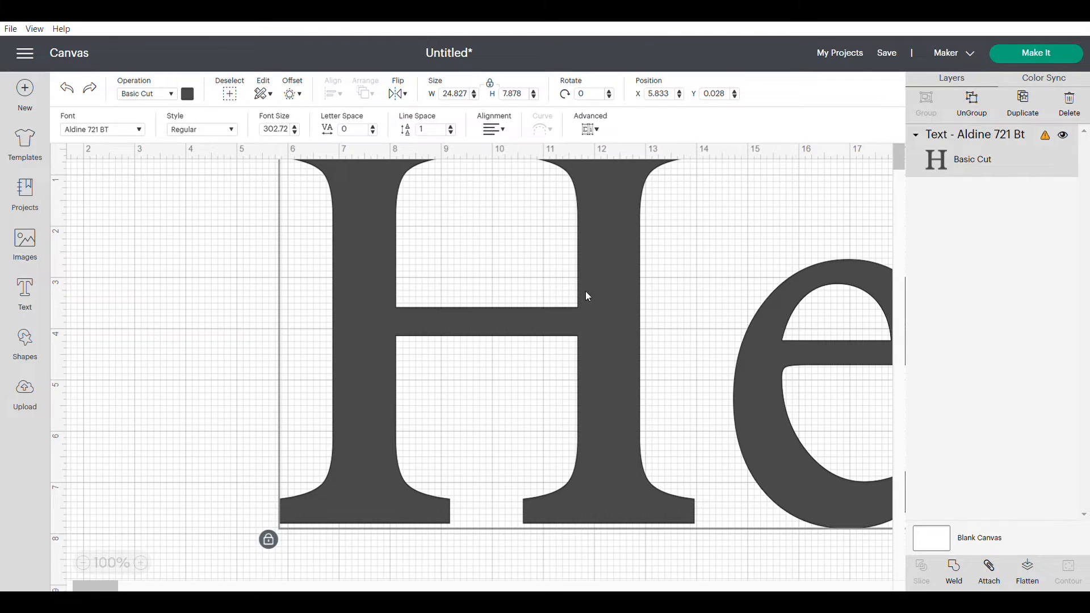
pyautogui.click(449, 97)
pyautogui.moveTo(469, 236); pyautogui.dragTo(473, 234)
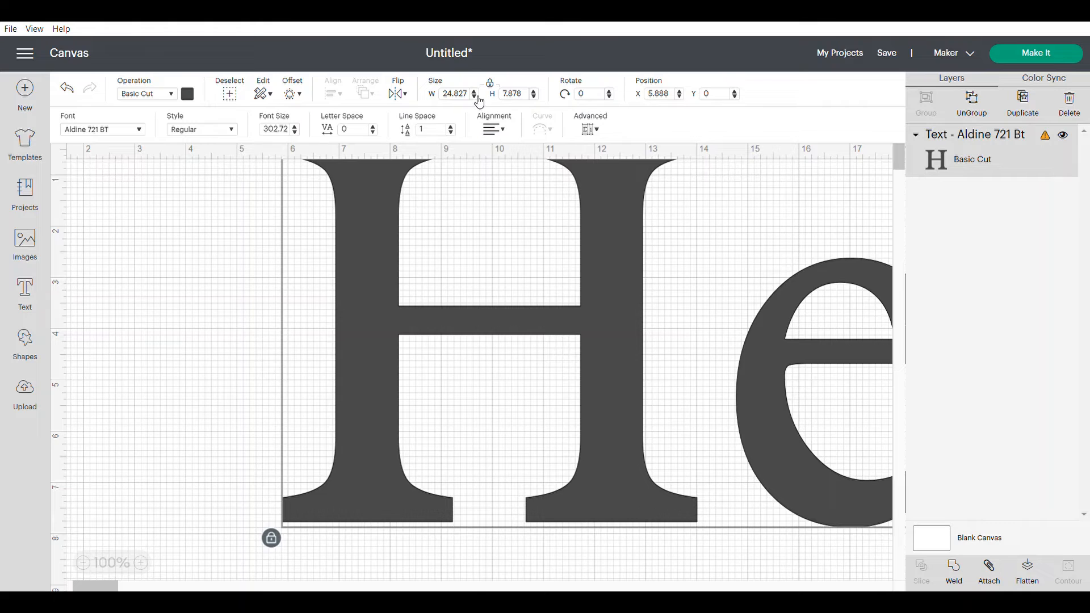
pyautogui.click(477, 97)
pyautogui.click(477, 97)
pyautogui.click(477, 97)
pyautogui.click(477, 97)
pyautogui.click(477, 97)
pyautogui.click(477, 97)
pyautogui.click(477, 97)
pyautogui.click(477, 97)
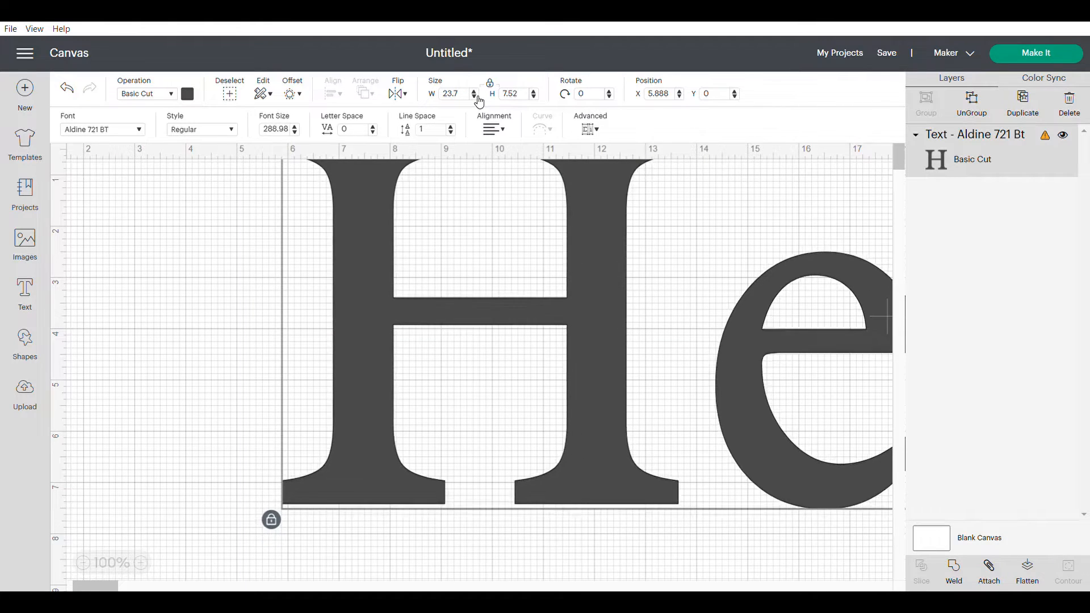
pyautogui.click(477, 97)
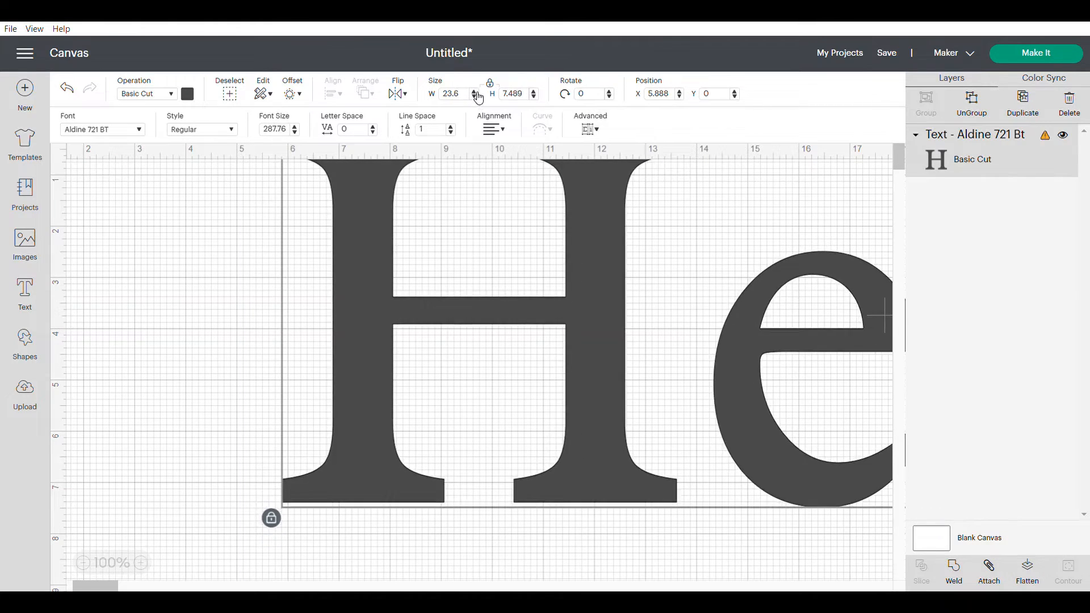
# Step: Increase the Hello text's width stepwise to 24.1 inches
pyautogui.click(477, 94)
pyautogui.click(477, 93)
pyautogui.click(477, 93)
pyautogui.click(477, 94)
pyautogui.click(477, 93)
# Step: Set the Hello text's width to 5 inches and move it down to about X 6.33, Y 2.49
pyautogui.click(446, 98)
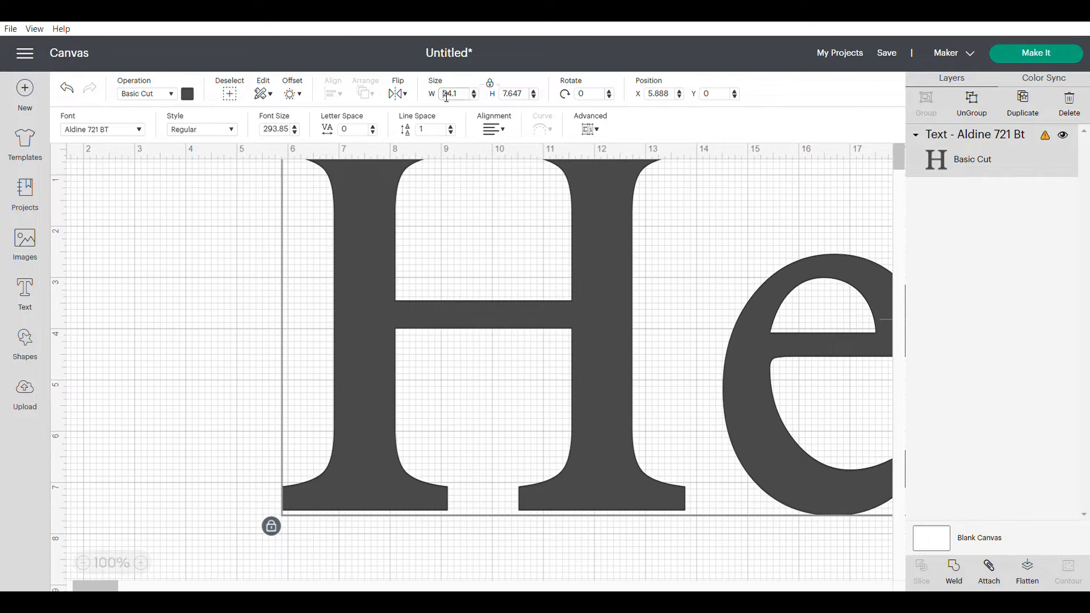
pyautogui.doubleClick(446, 97)
pyautogui.write('5')
pyautogui.press('Return')
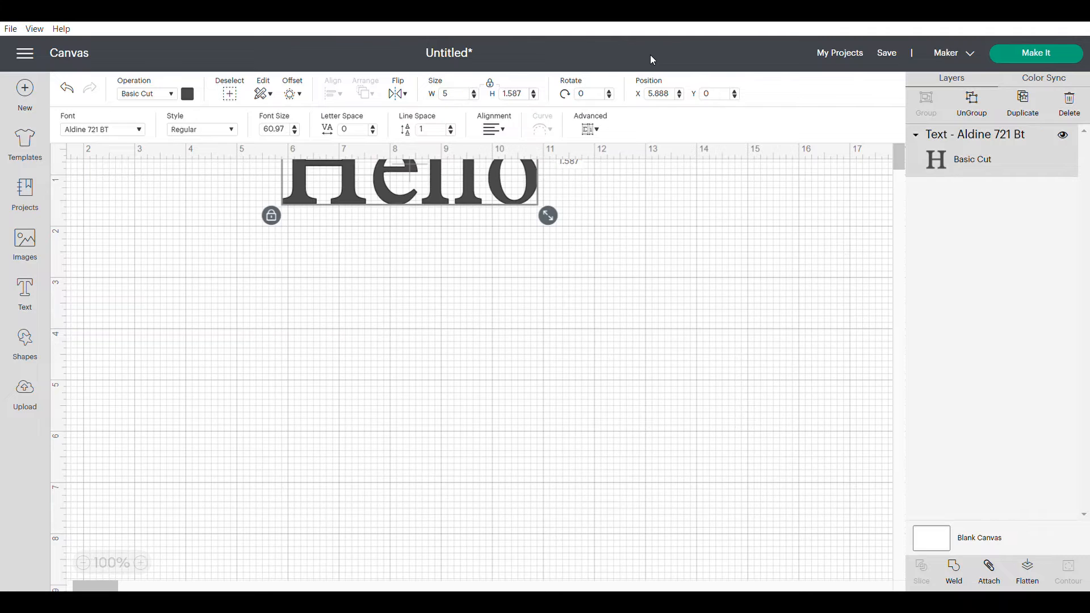
pyautogui.moveTo(439, 182); pyautogui.dragTo(461, 310)
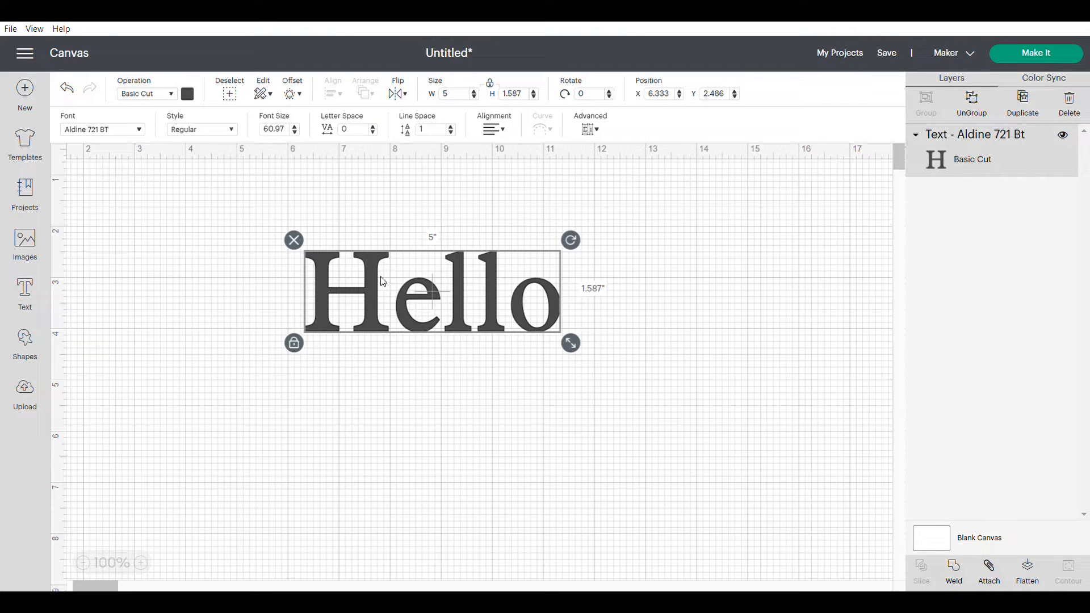
# Step: Change the measurement units to Metric in the Design Space settings
pyautogui.click(31, 59)
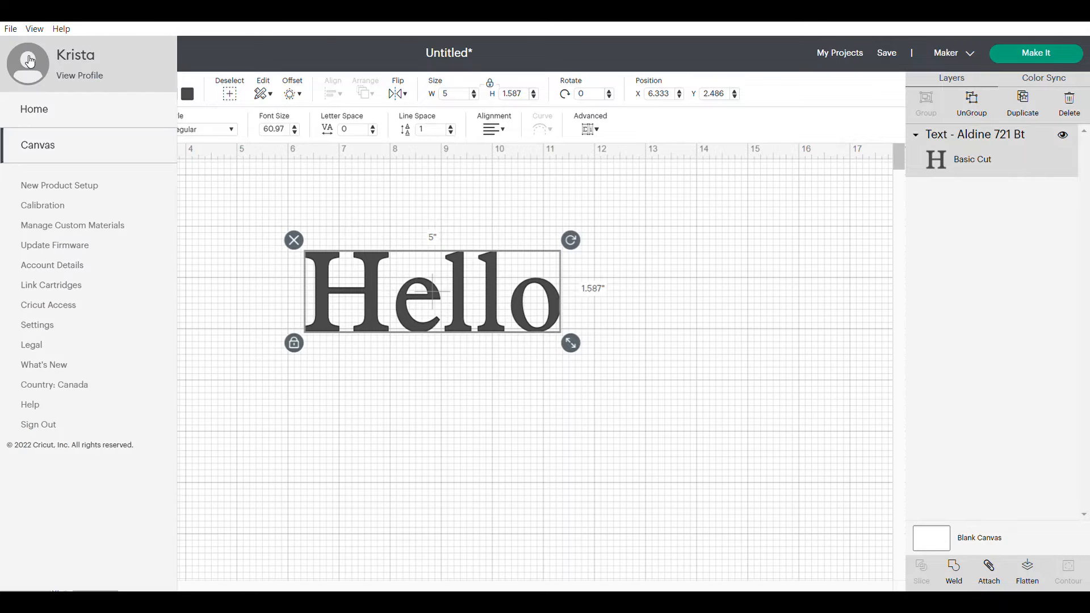
pyautogui.click(37, 325)
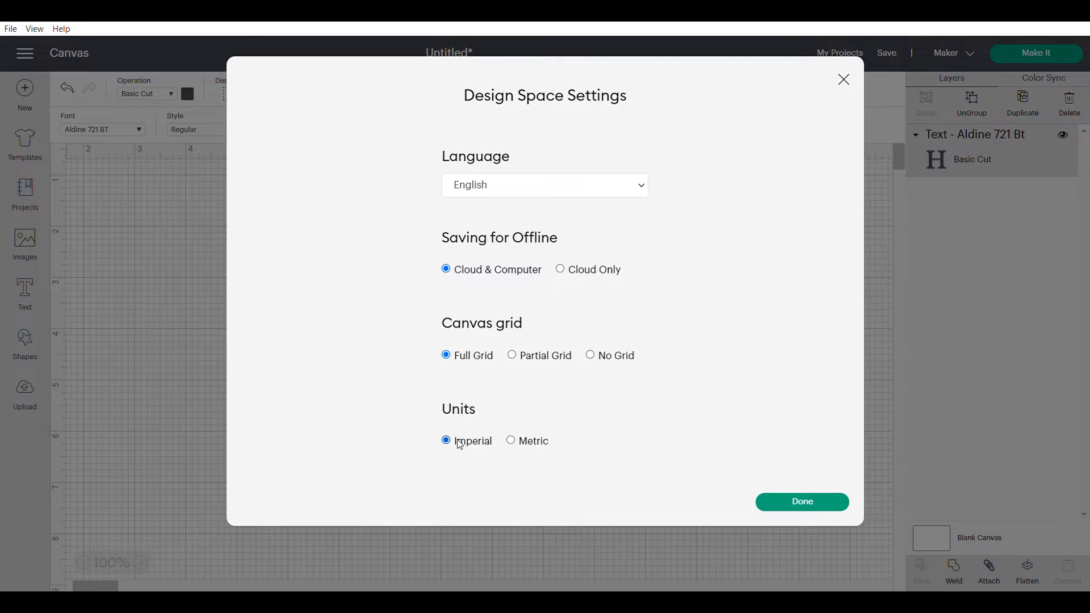
pyautogui.click(511, 442)
pyautogui.click(799, 502)
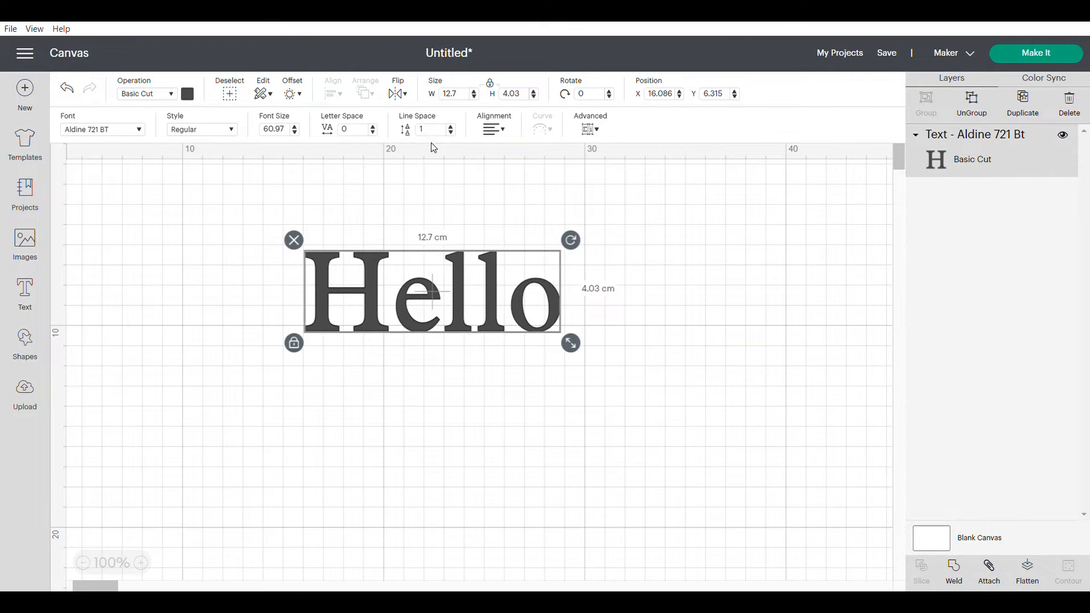
# Step: Set the Hello text's width to 2 cm, and enlarge it freehand to about 25.44 cm wide
pyautogui.click(457, 94)
pyautogui.write('2')
pyautogui.press('Return')
pyautogui.moveTo(355, 275); pyautogui.dragTo(601, 413)
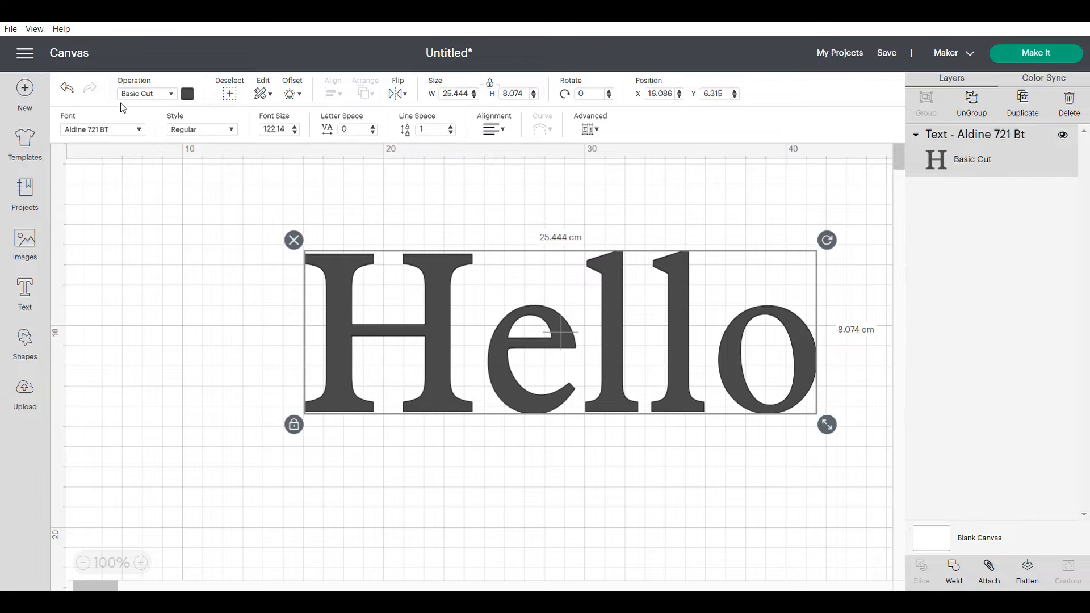
# Step: Switch the measurement units back to Imperial in the Design Space settings
pyautogui.click(26, 54)
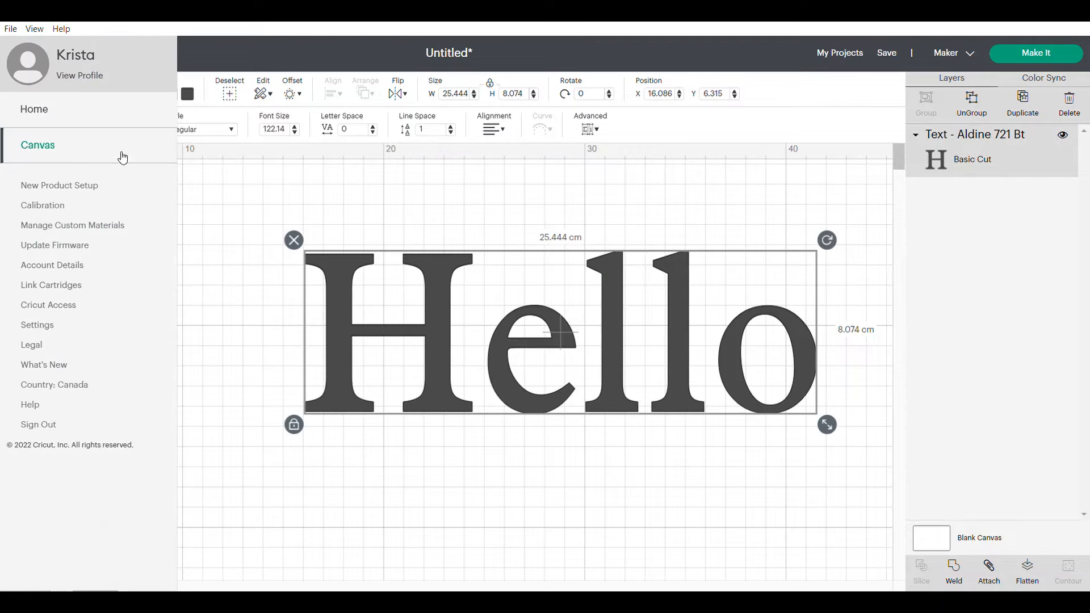
pyautogui.click(45, 325)
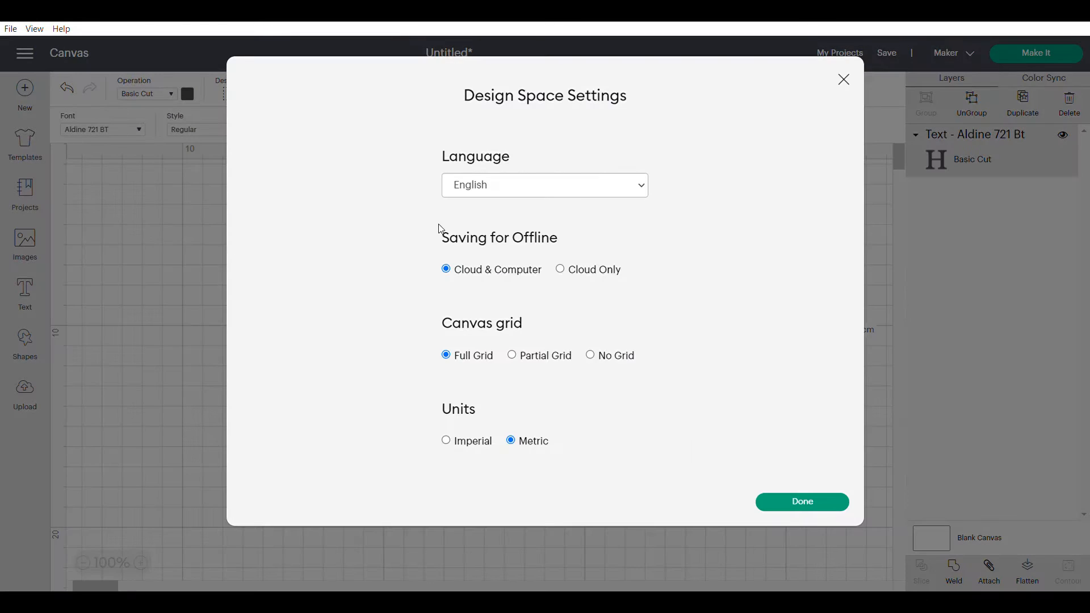
pyautogui.click(447, 441)
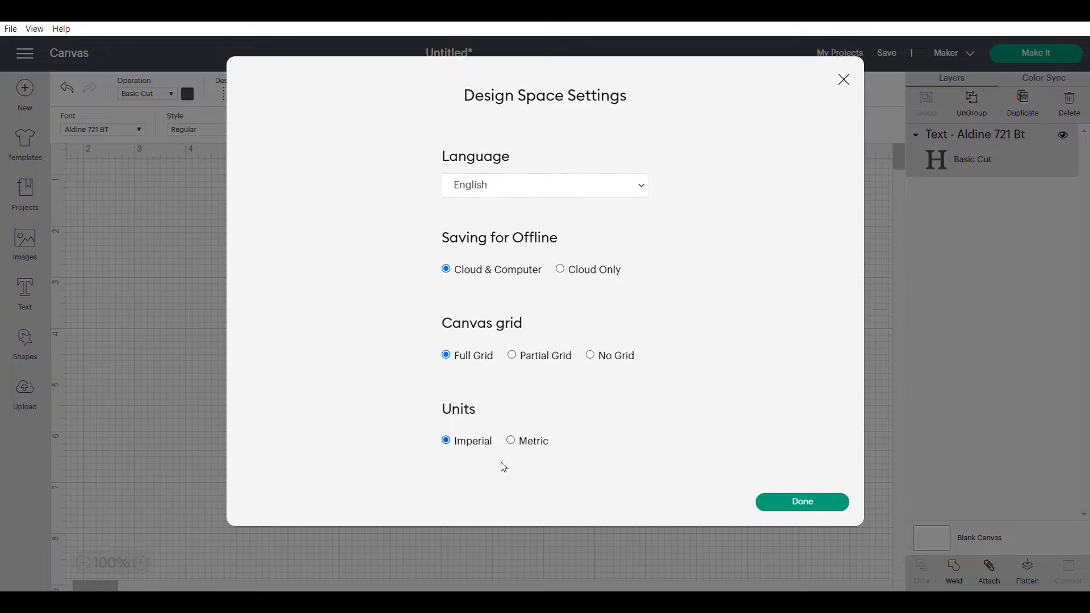
pyautogui.click(797, 502)
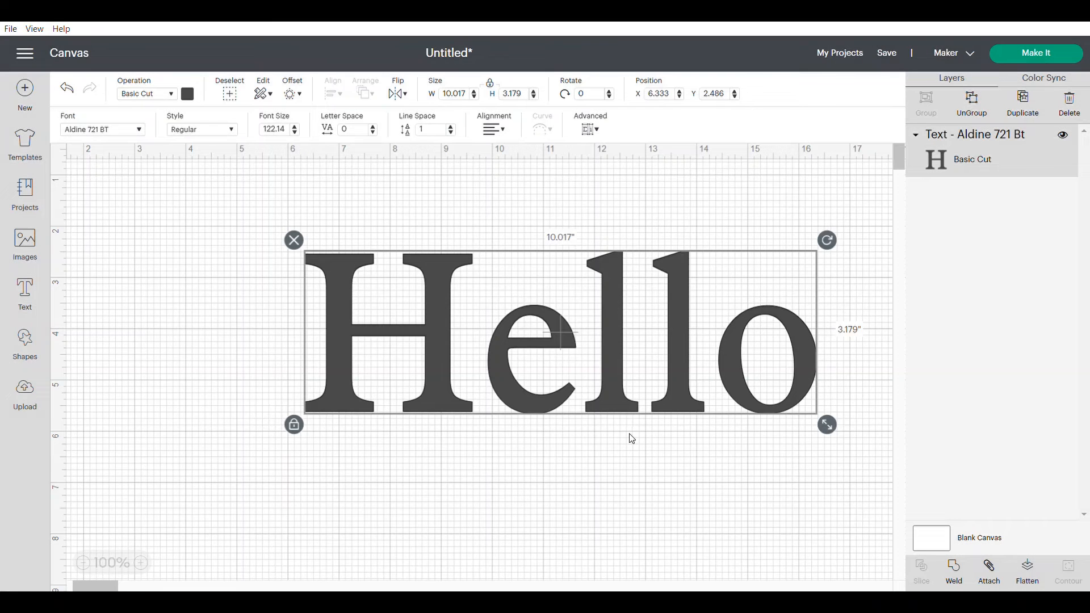
# Step: Move the Hello text to about X 5.71, Y 2.38 and look through the list of kerned fonts
pyautogui.moveTo(667, 322); pyautogui.dragTo(611, 322)
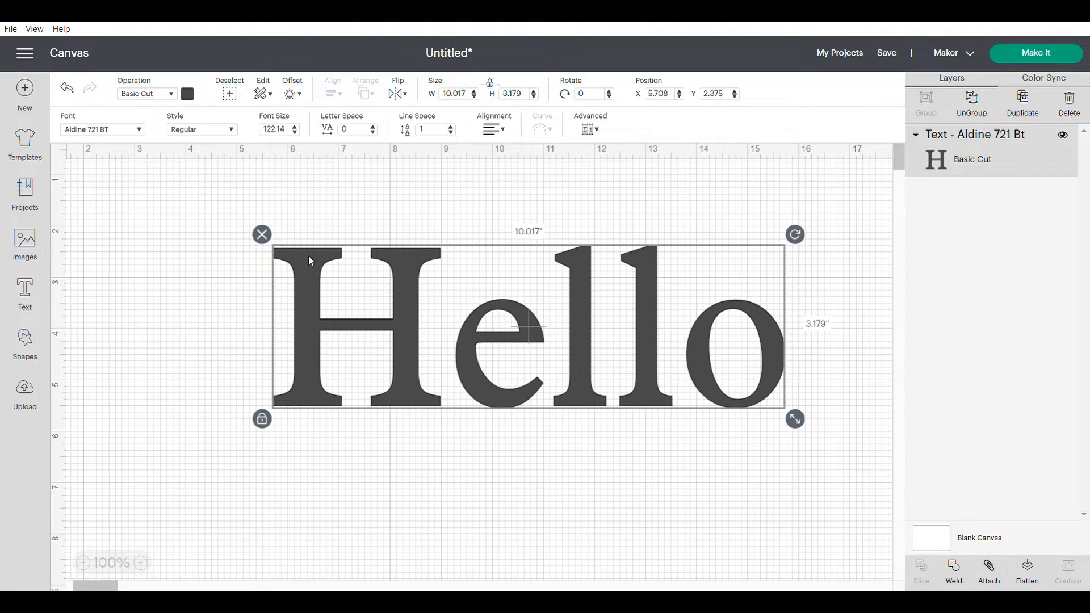
pyautogui.click(139, 135)
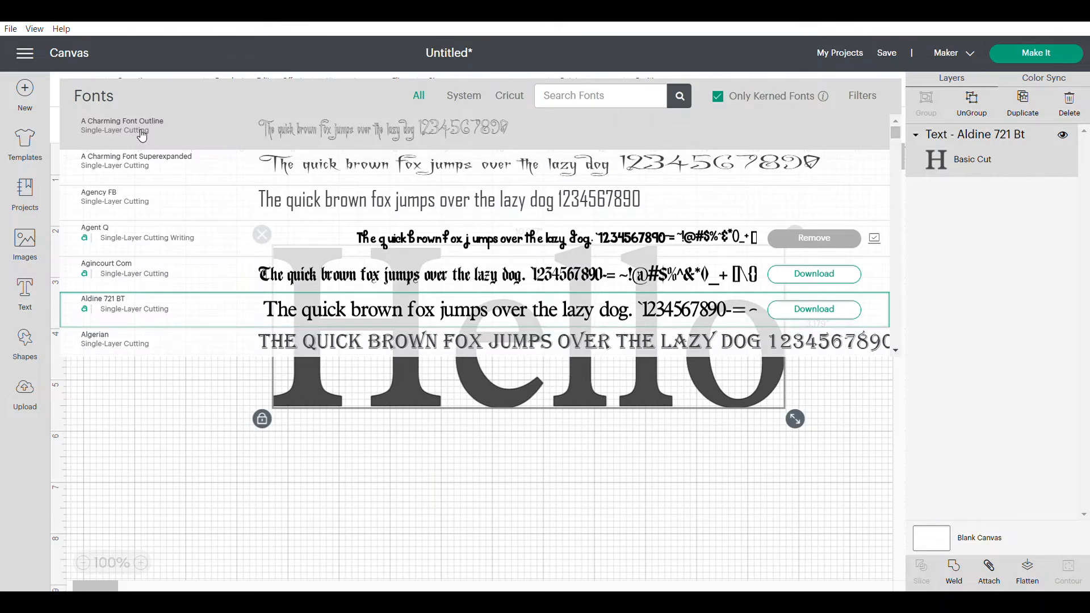
pyautogui.scroll(-3, 139, 163)
pyautogui.click(180, 459)
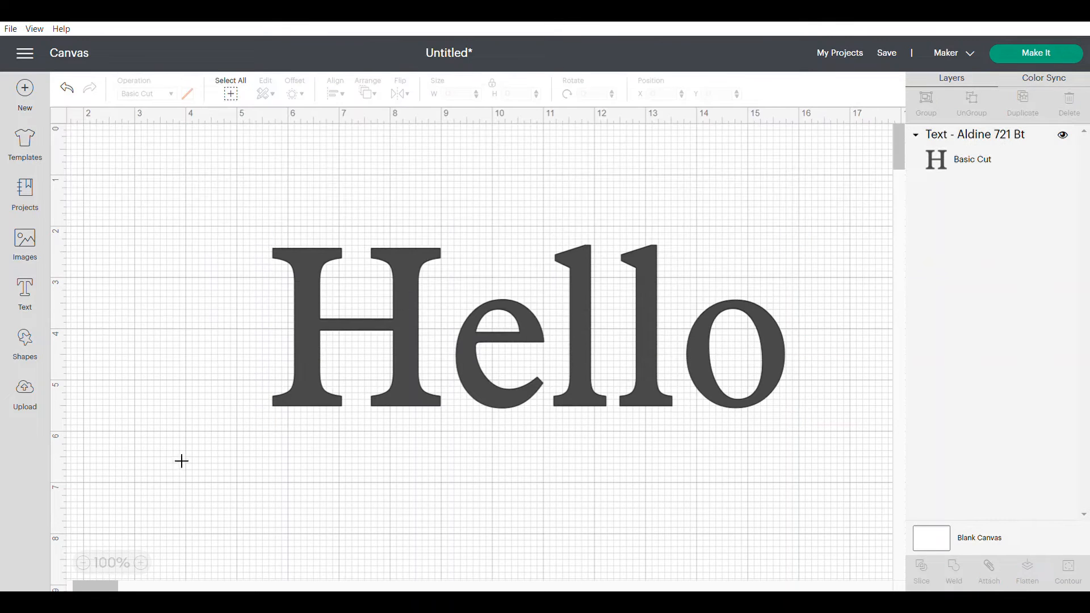
pyautogui.click(362, 314)
pyautogui.click(180, 257)
pyautogui.click(423, 284)
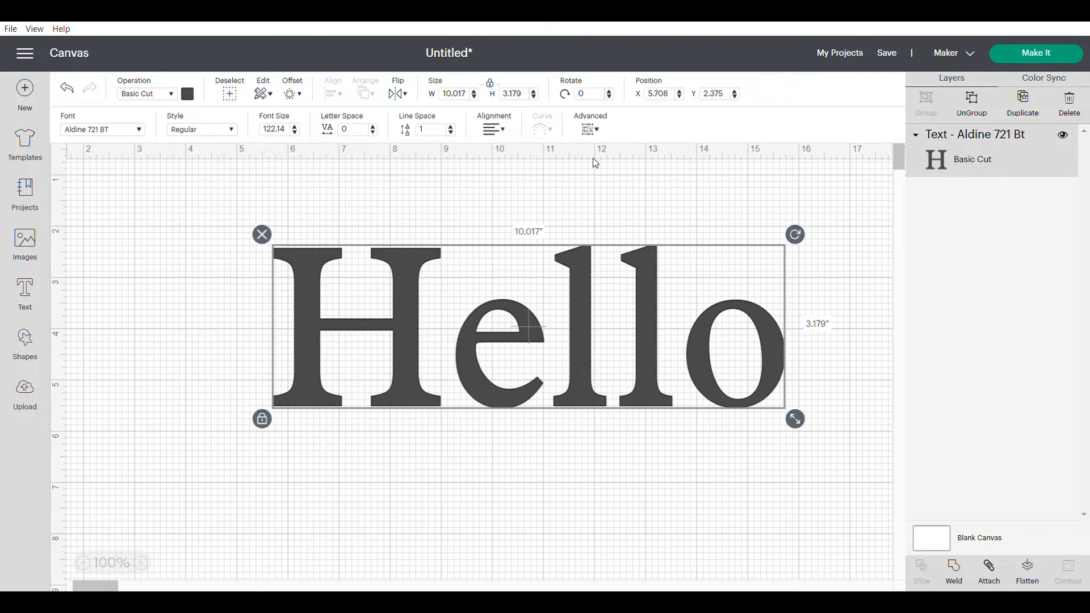
# Step: Try the Italic style on the Hello text and return it to Regular
pyautogui.click(235, 132)
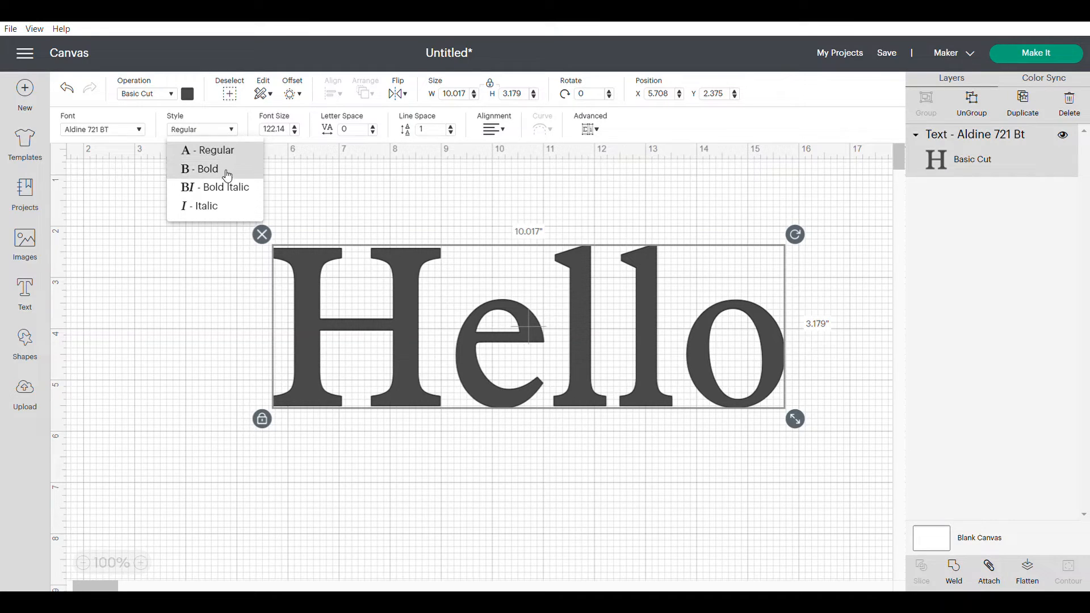
pyautogui.click(220, 214)
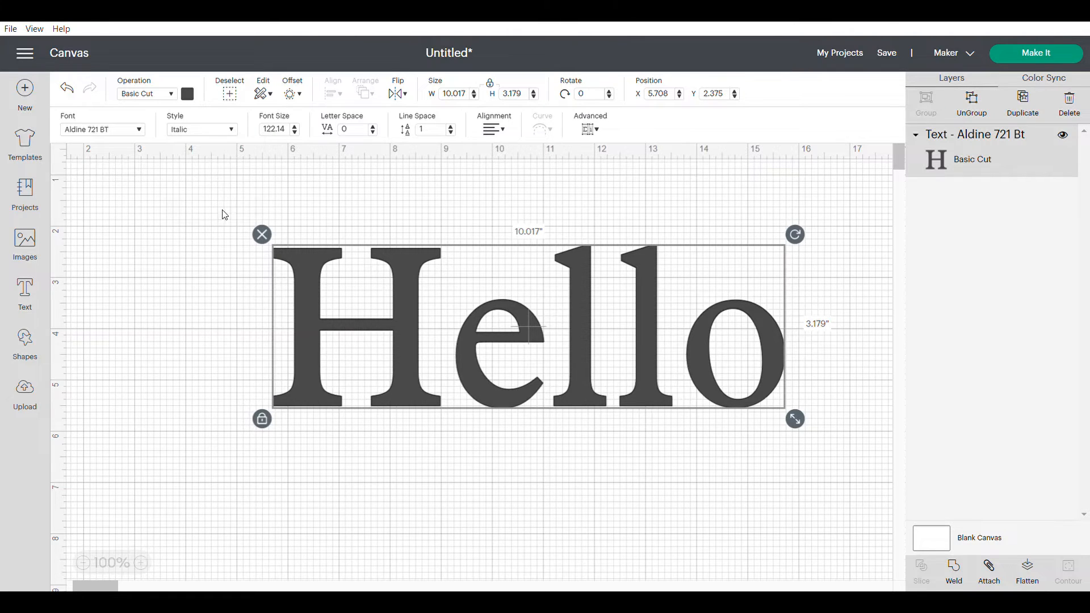
pyautogui.click(228, 132)
pyautogui.click(233, 151)
# Step: Lower the Hello text's font size stepwise to 113.14, and raise it again to 116.14
pyautogui.click(296, 132)
pyautogui.click(295, 132)
pyautogui.click(295, 133)
pyautogui.click(296, 133)
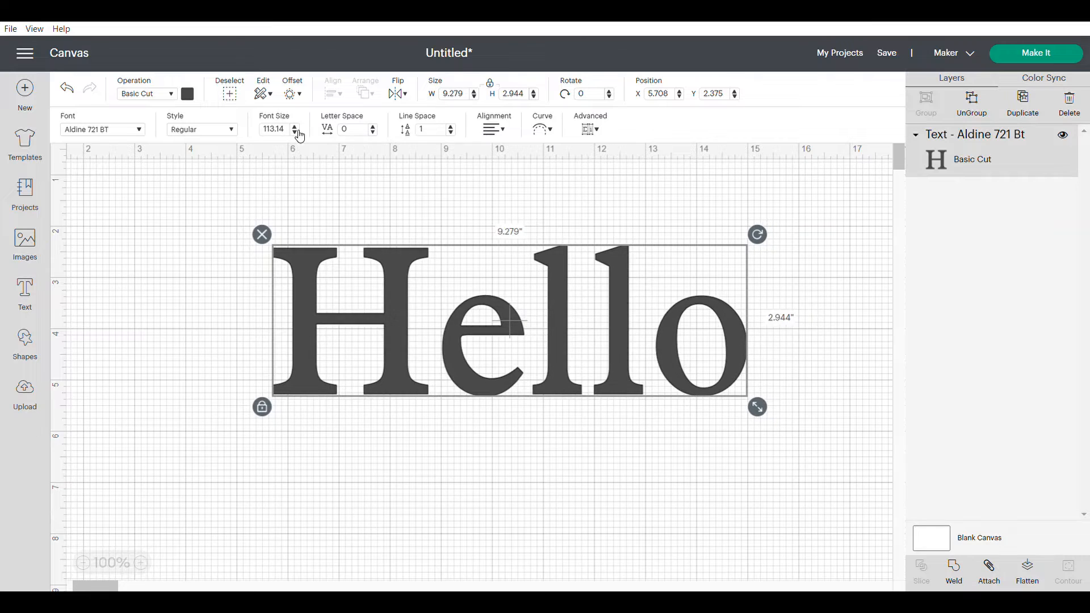
pyautogui.click(295, 127)
pyautogui.click(295, 127)
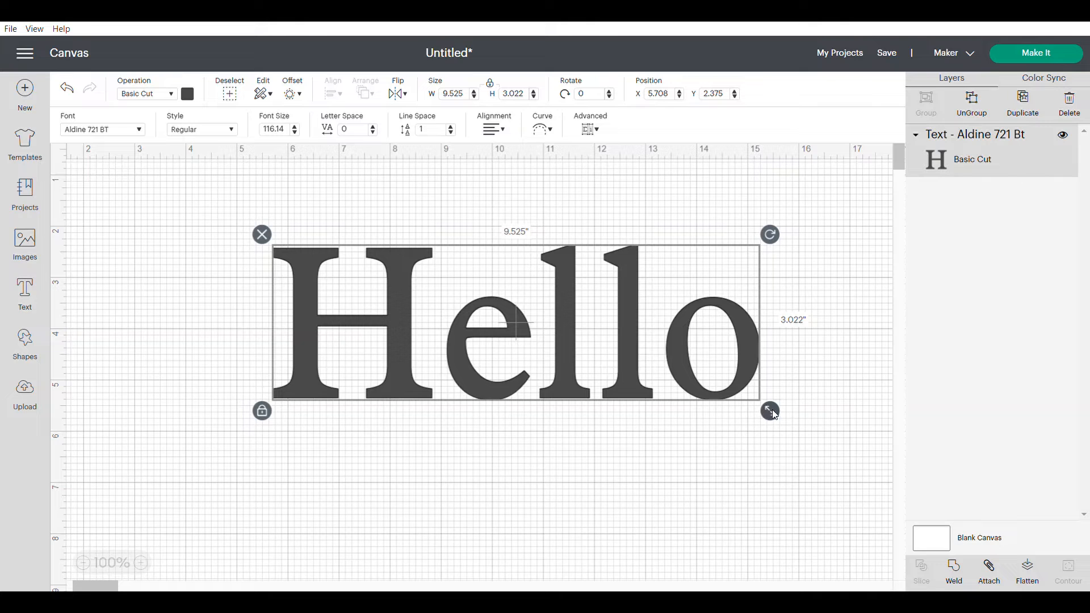
# Step: Shrink the Hello text freehand to about 4.97 inches wide and place it at about X 6.03, Y 2.01
pyautogui.moveTo(772, 417); pyautogui.dragTo(552, 339)
pyautogui.moveTo(499, 309); pyautogui.dragTo(500, 287)
pyautogui.moveTo(563, 314); pyautogui.dragTo(554, 319)
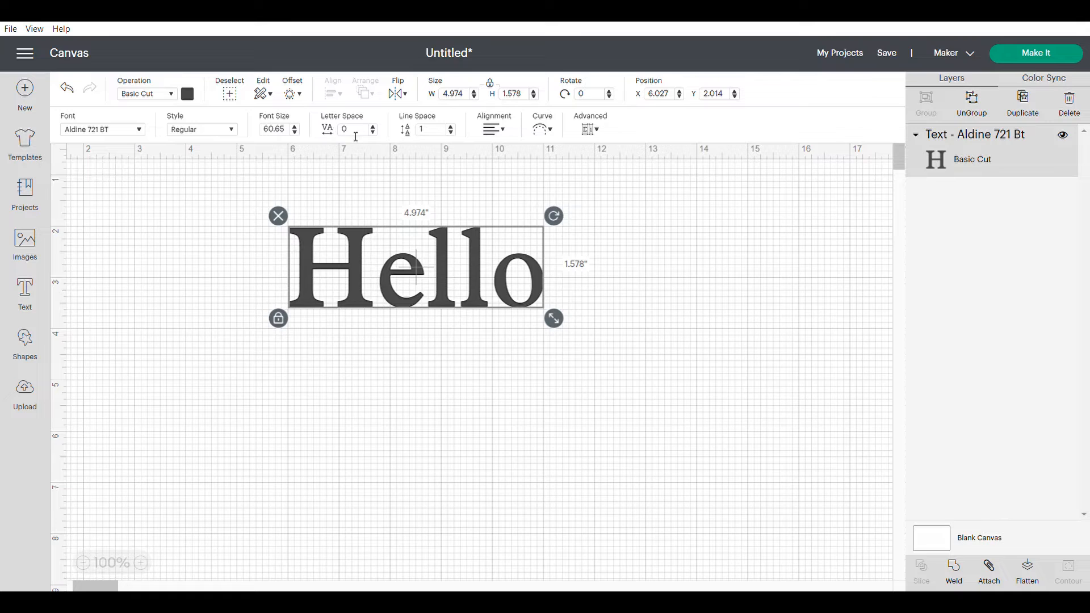
# Step: Tighten the Hello text's letter spacing to -0.7
pyautogui.click(375, 133)
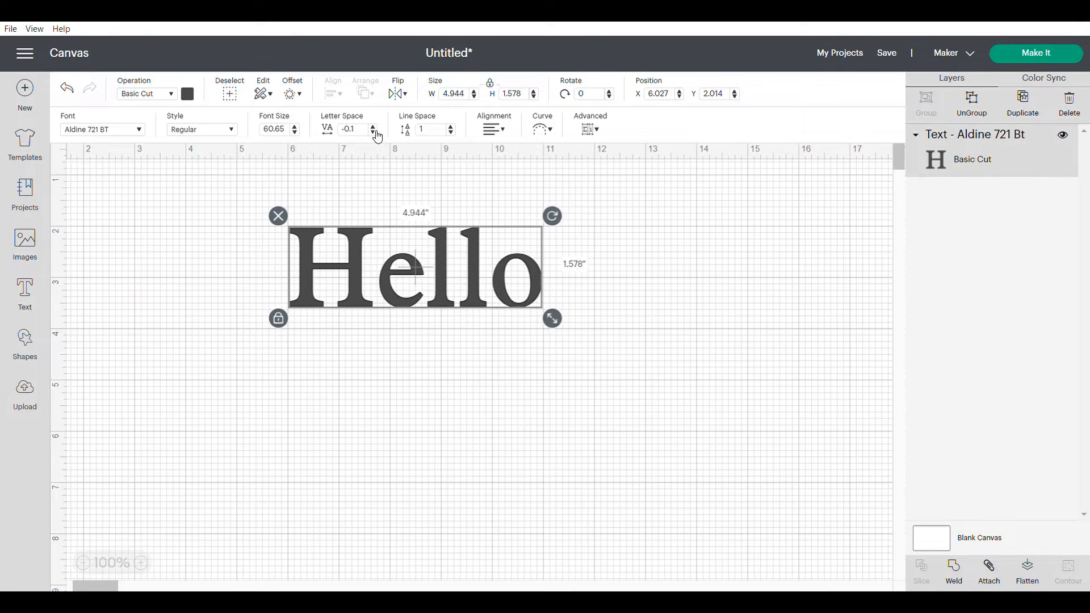
pyautogui.click(377, 134)
pyautogui.click(377, 135)
pyautogui.click(377, 134)
pyautogui.click(377, 134)
pyautogui.click(377, 135)
pyautogui.click(377, 135)
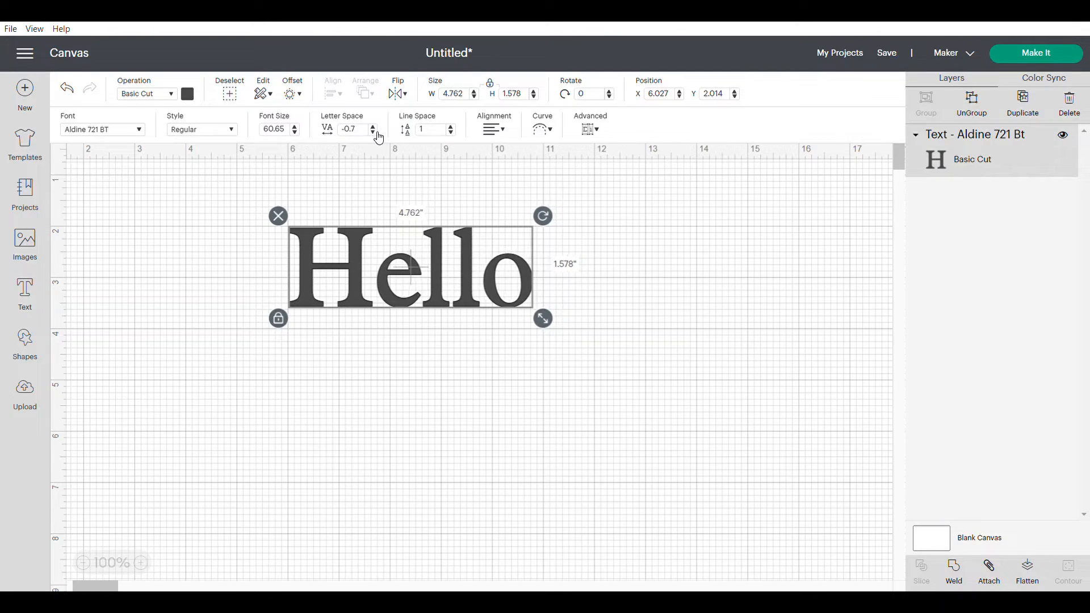
# Step: Tighten the Hello text's letter spacing further to -1.1
pyautogui.click(377, 135)
pyautogui.click(377, 135)
pyautogui.click(377, 134)
pyautogui.click(377, 135)
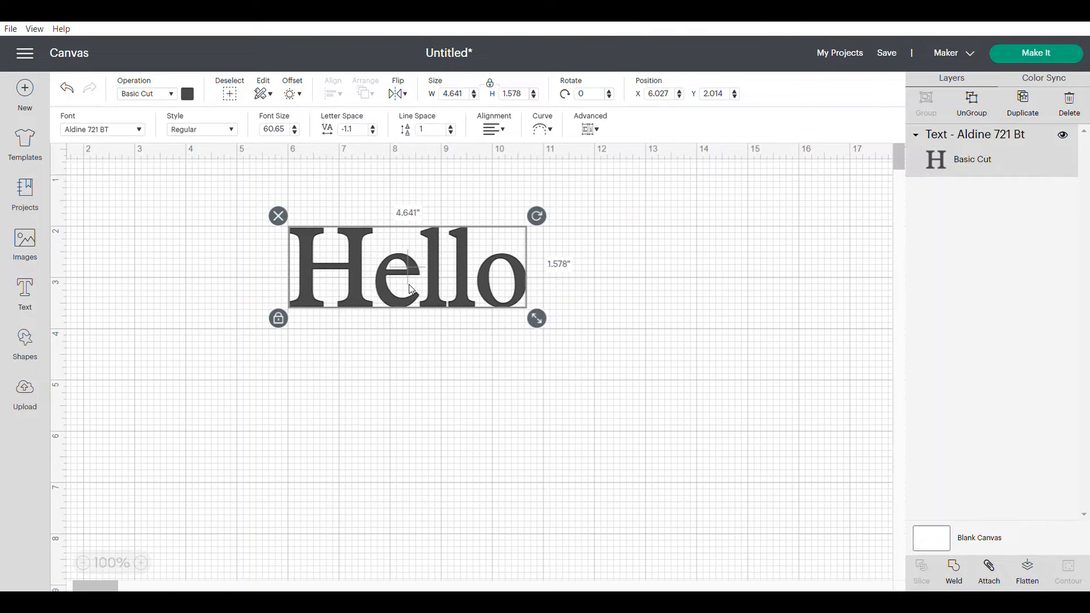
# Step: Widen the Hello text's letter spacing stepwise to 0.2
pyautogui.click(375, 127)
pyautogui.click(375, 128)
pyautogui.click(375, 128)
pyautogui.click(375, 128)
pyautogui.click(375, 128)
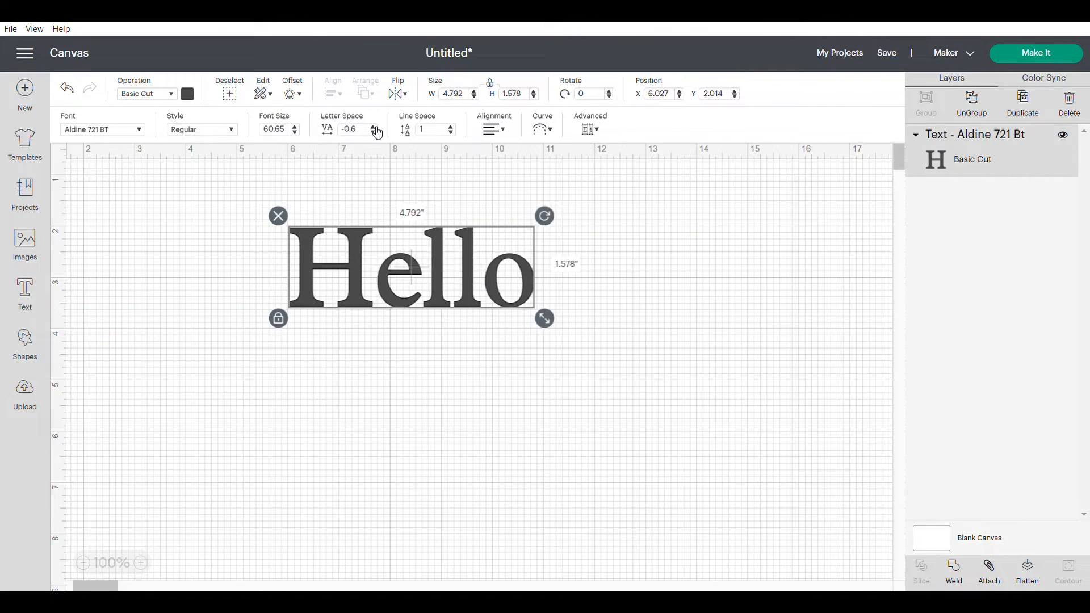
pyautogui.click(375, 128)
pyautogui.click(375, 128)
pyautogui.click(376, 128)
pyautogui.click(376, 128)
pyautogui.click(375, 128)
pyautogui.click(375, 128)
pyautogui.click(375, 127)
pyautogui.click(376, 127)
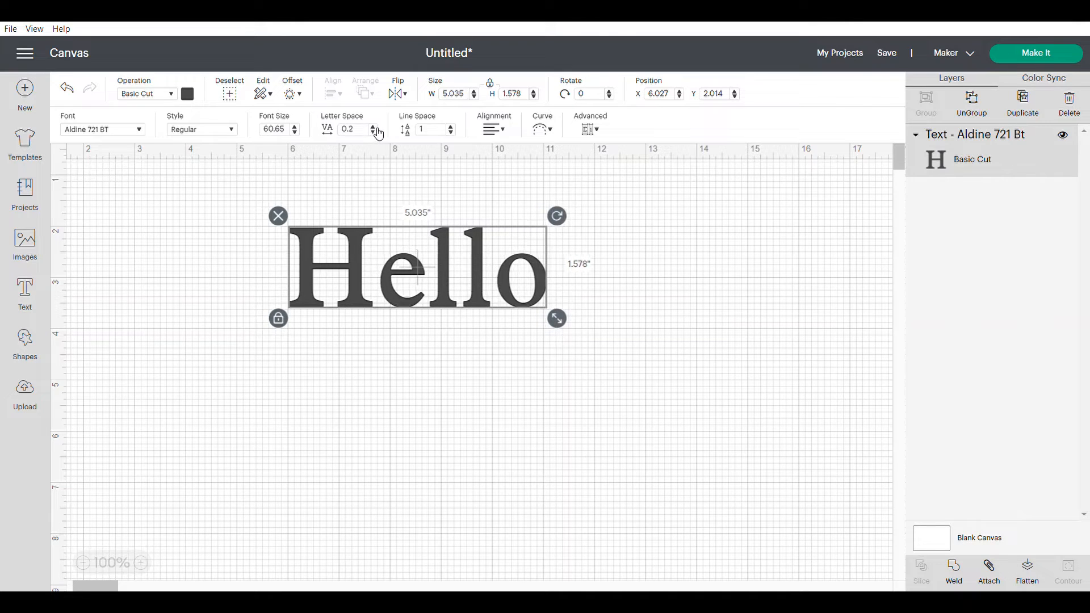
# Step: Set the Hello text's font size to 70 and its letter spacing to 0.5
pyautogui.moveTo(366, 130); pyautogui.dragTo(316, 125)
pyautogui.doubleClick(270, 135)
pyautogui.write('70')
pyautogui.press('Return')
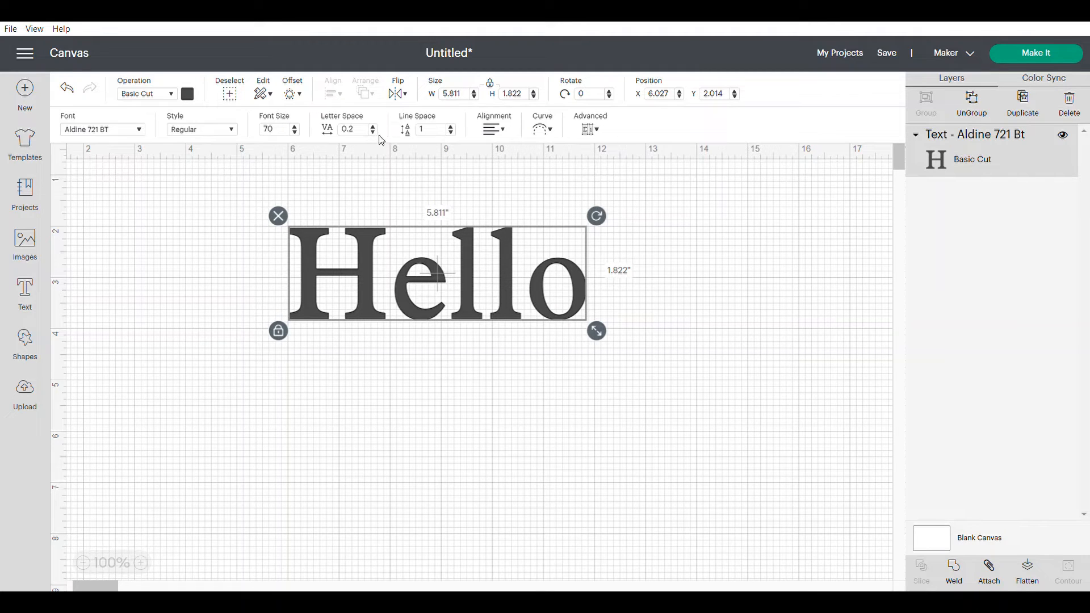
pyautogui.moveTo(368, 130); pyautogui.dragTo(326, 126)
pyautogui.press('Return')
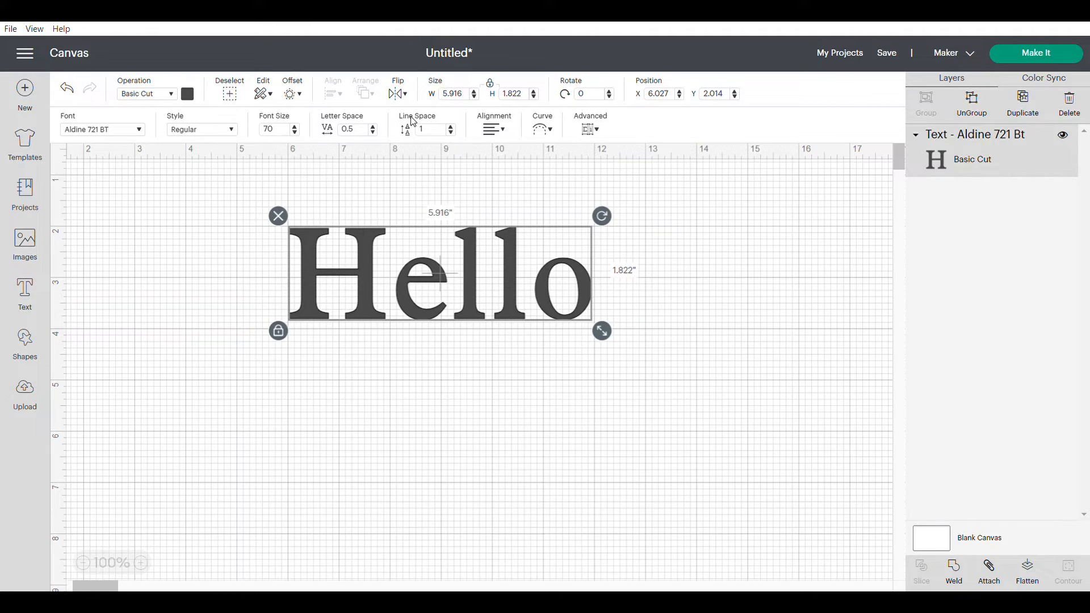
# Step: Add World as a second line of the Hello text, and reselect the two-line text
pyautogui.doubleClick(560, 287)
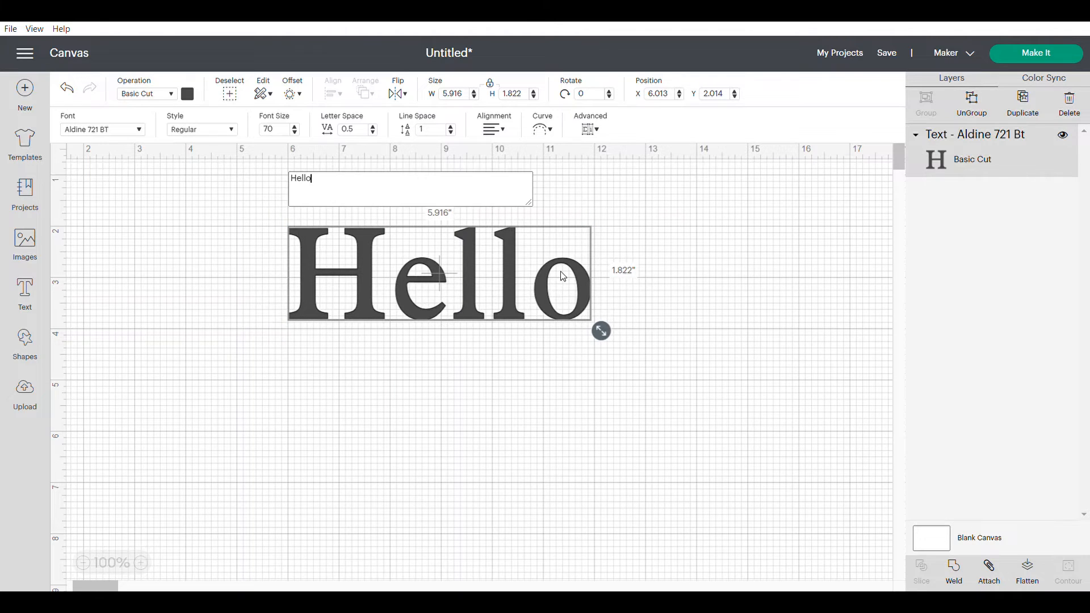
pyautogui.press('Return')
pyautogui.write('World')
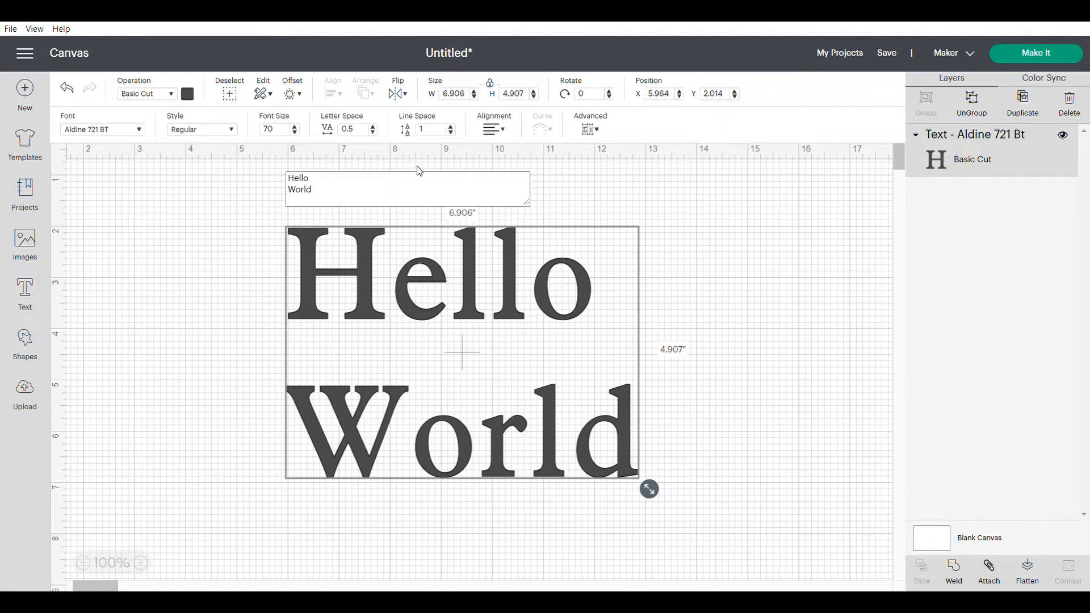
pyautogui.press('Return')
pyautogui.click(103, 343)
pyautogui.click(413, 288)
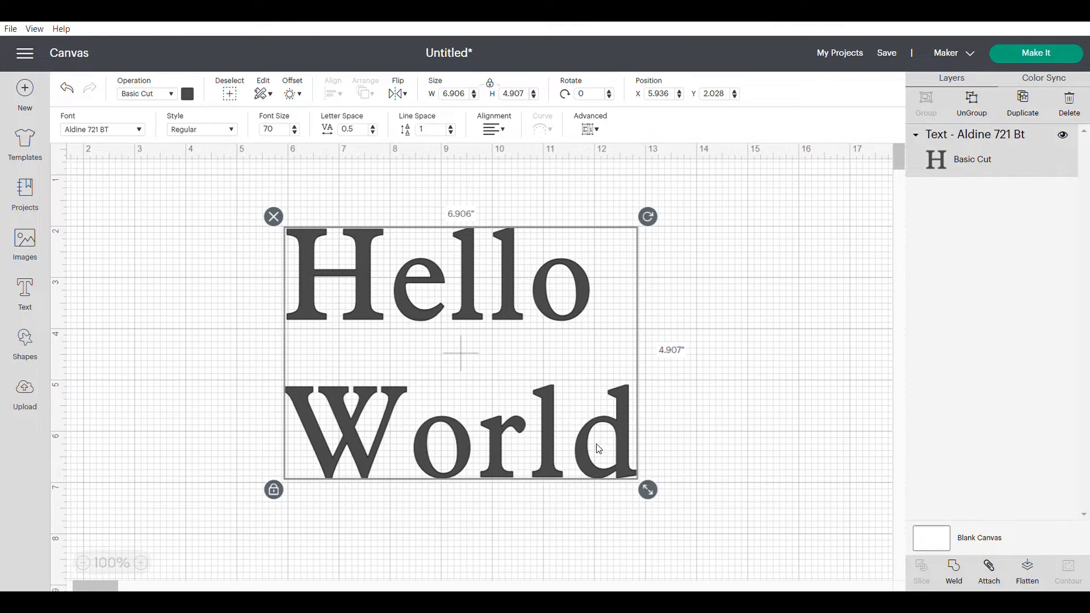
# Step: Lower the Hello World text's line spacing to -0.8, and reduce it further to -5
pyautogui.click(452, 133)
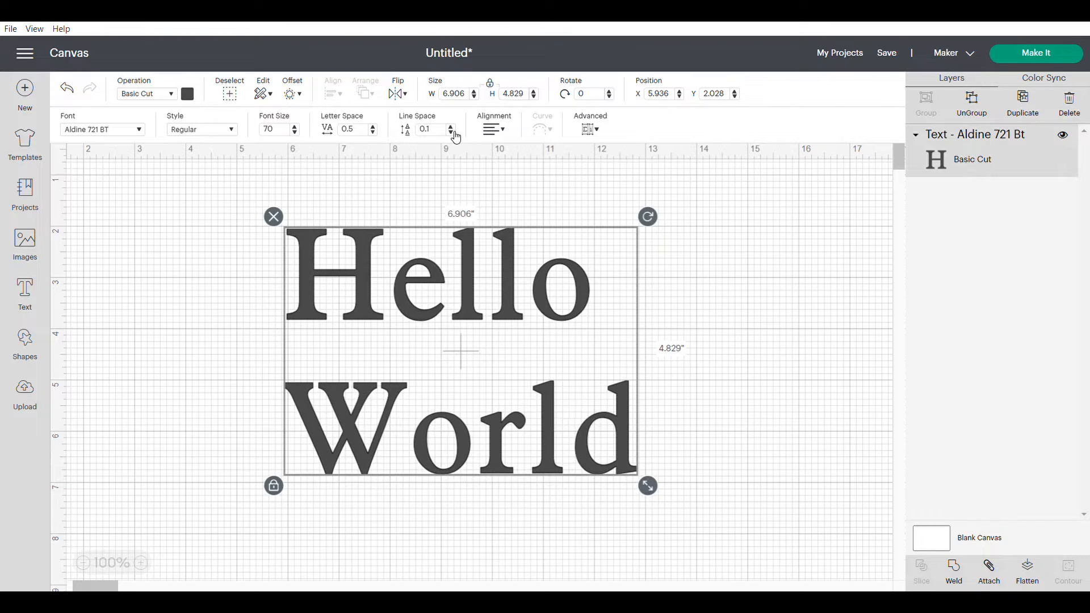
pyautogui.click(452, 132)
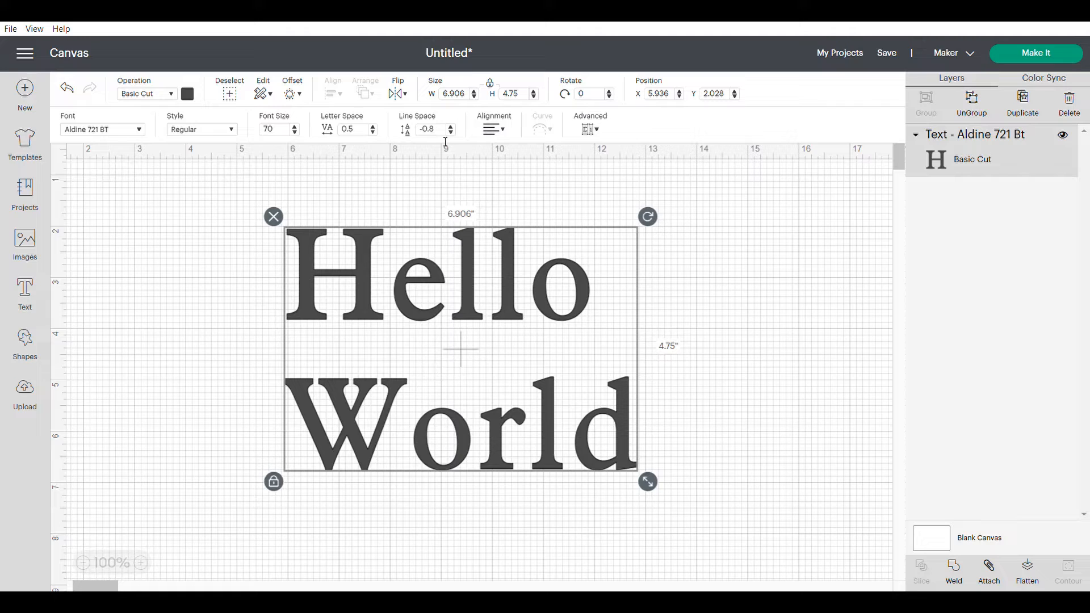
pyautogui.click(430, 130)
pyautogui.press('BackSpace')
pyautogui.press('Return')
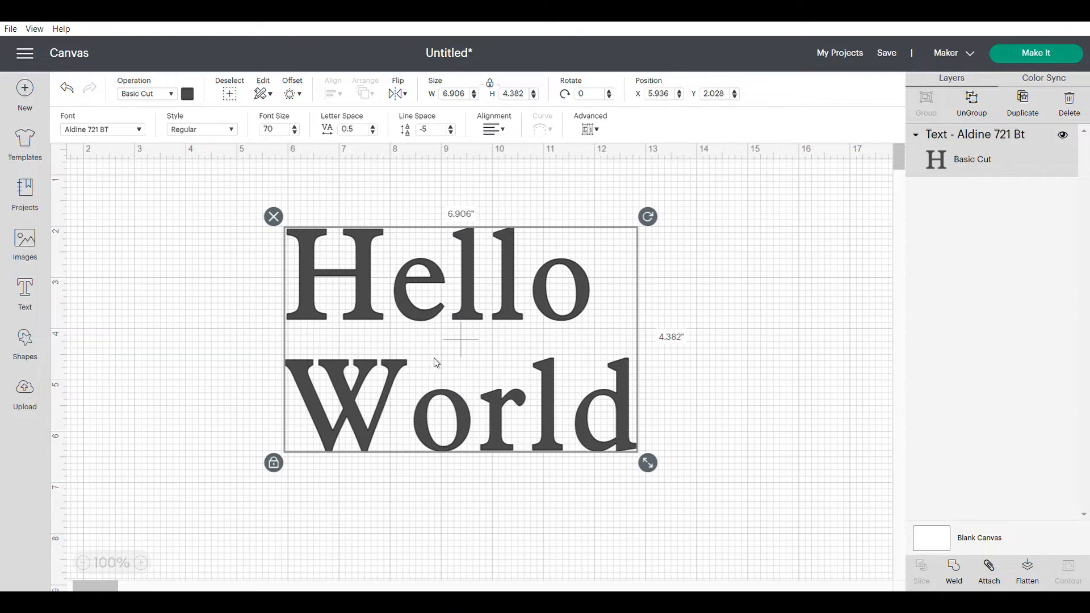
# Step: Set the Hello World text's line spacing to -10, and fine-tune it stepwise to -10.1
pyautogui.moveTo(437, 130); pyautogui.dragTo(397, 122)
pyautogui.write('-10')
pyautogui.press('Return')
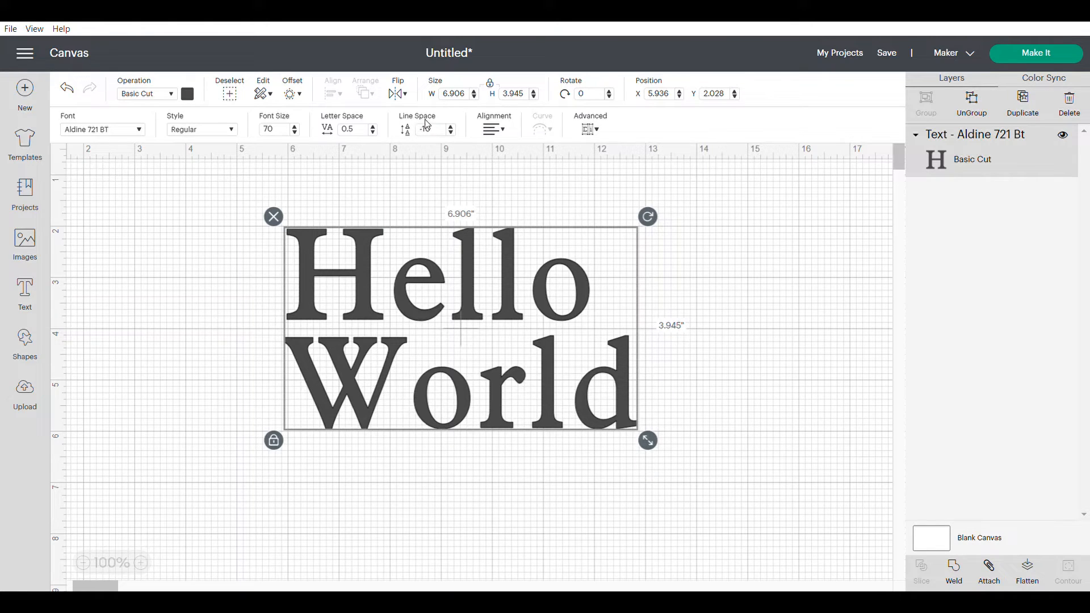
pyautogui.click(455, 132)
pyautogui.click(455, 132)
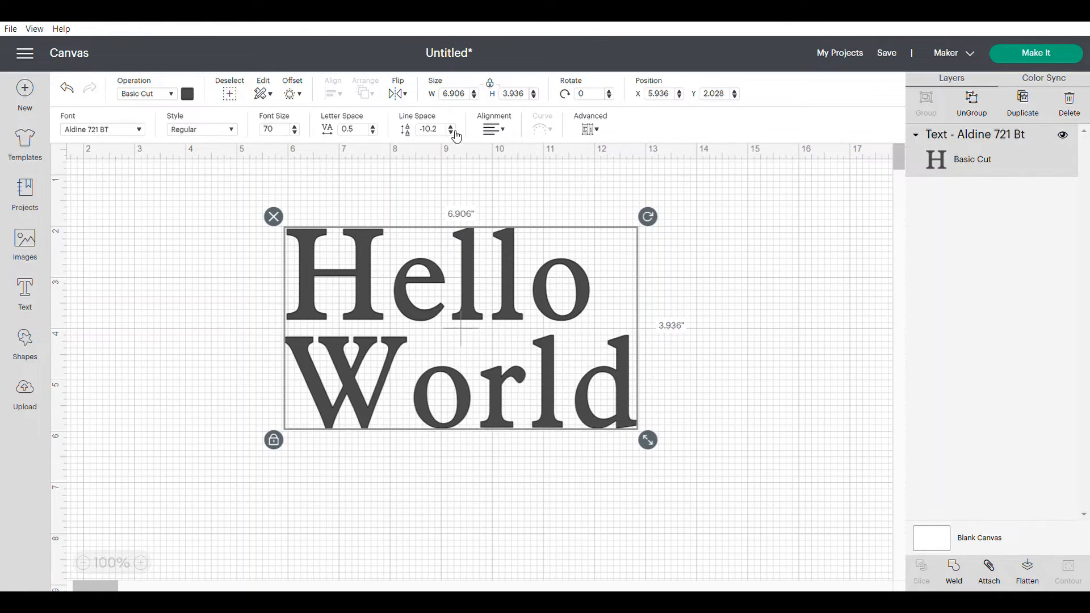
pyautogui.click(456, 133)
pyautogui.click(455, 132)
pyautogui.click(452, 126)
pyautogui.click(452, 126)
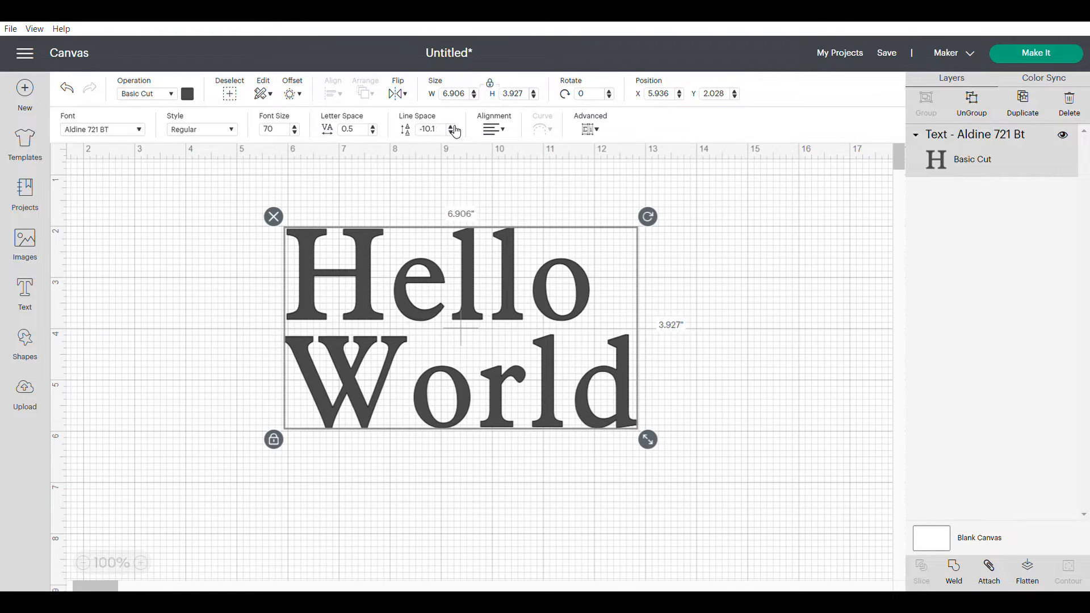
pyautogui.click(452, 127)
pyautogui.moveTo(461, 283)
pyautogui.mouseDown()
pyautogui.moveTo(466, 268)
pyautogui.moveTo(458, 280)
pyautogui.mouseUp()
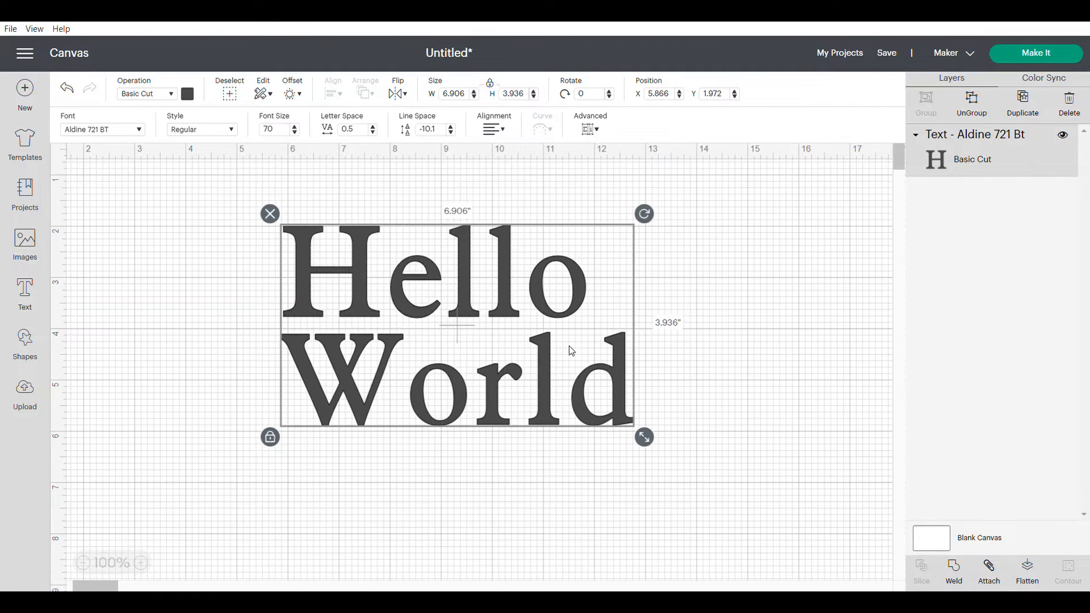
# Step: Try Center and Right alignment on the Hello World text, and return it to Left
pyautogui.click(505, 130)
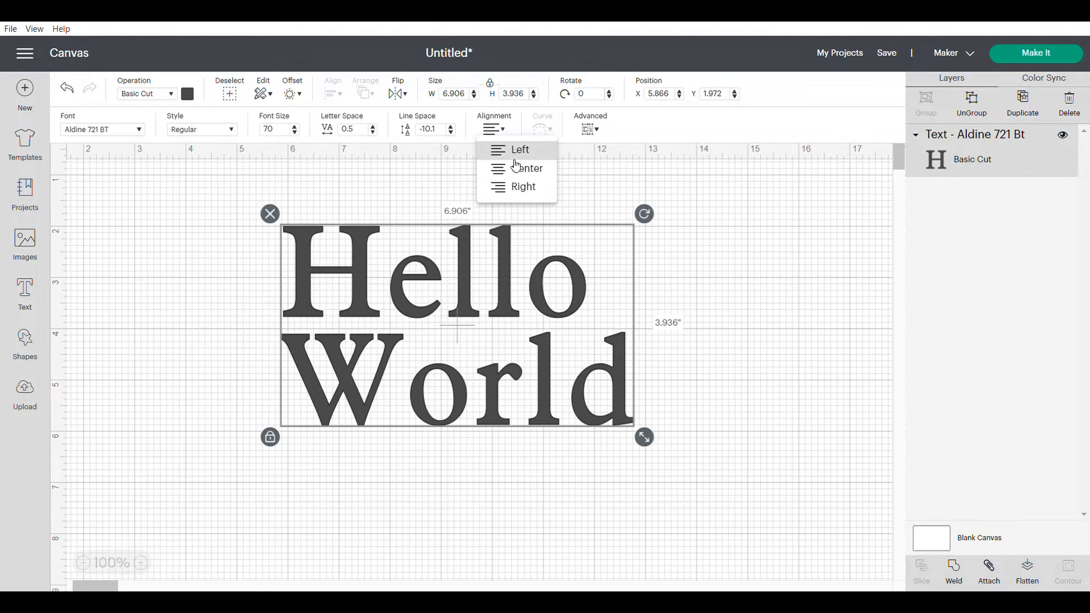
pyautogui.click(520, 170)
pyautogui.click(502, 130)
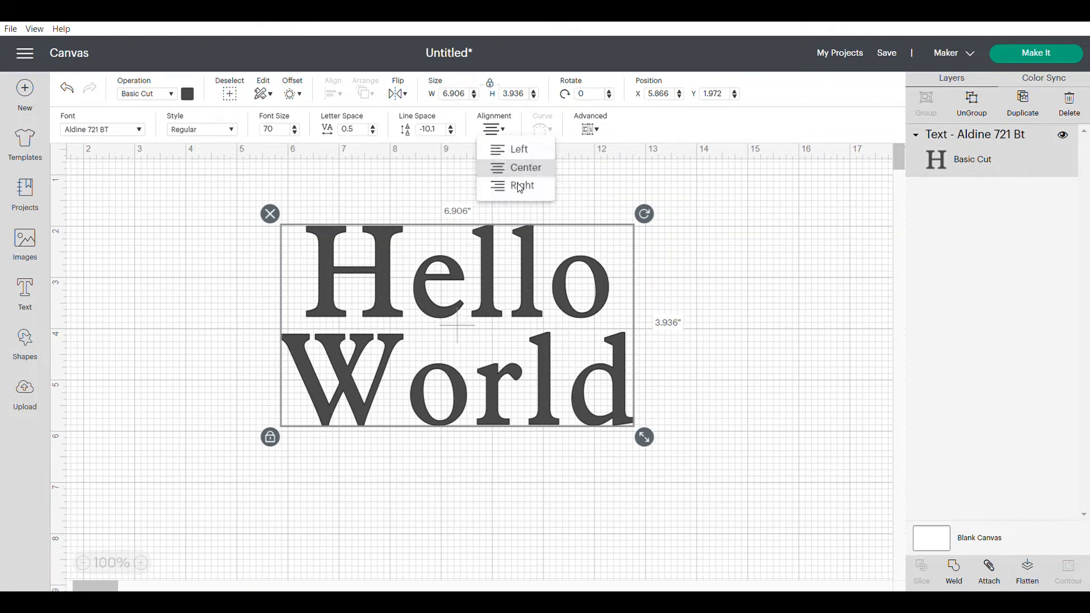
pyautogui.click(520, 186)
pyautogui.click(503, 130)
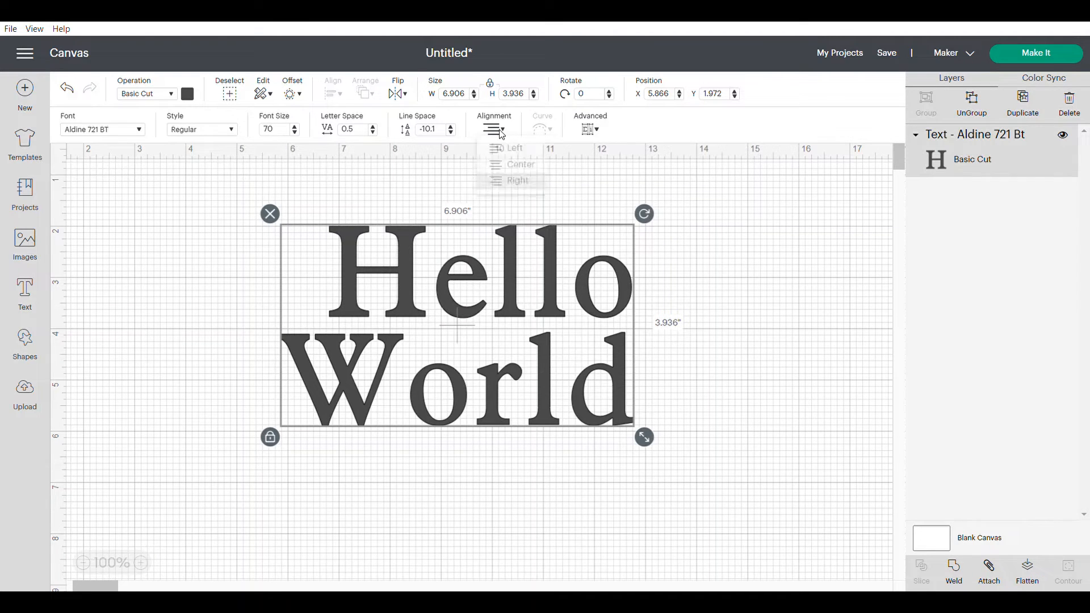
pyautogui.click(517, 155)
pyautogui.moveTo(561, 309); pyautogui.dragTo(538, 311)
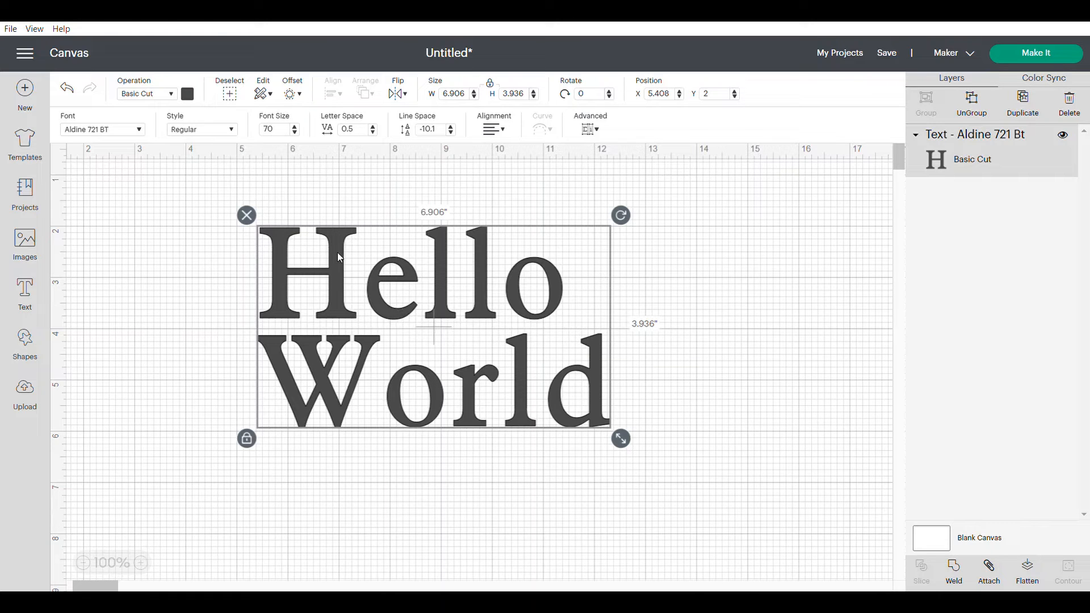
pyautogui.moveTo(527, 305); pyautogui.dragTo(547, 303)
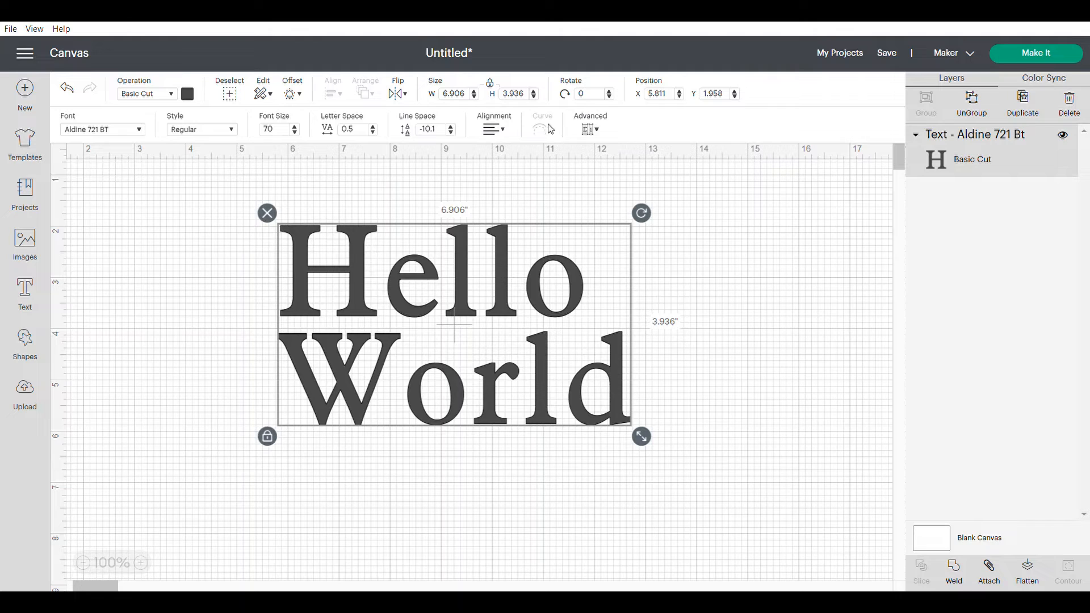
# Step: Replace the Hello World text with a new Hello text placed at about X 5.86, Y 3.07
pyautogui.click(267, 214)
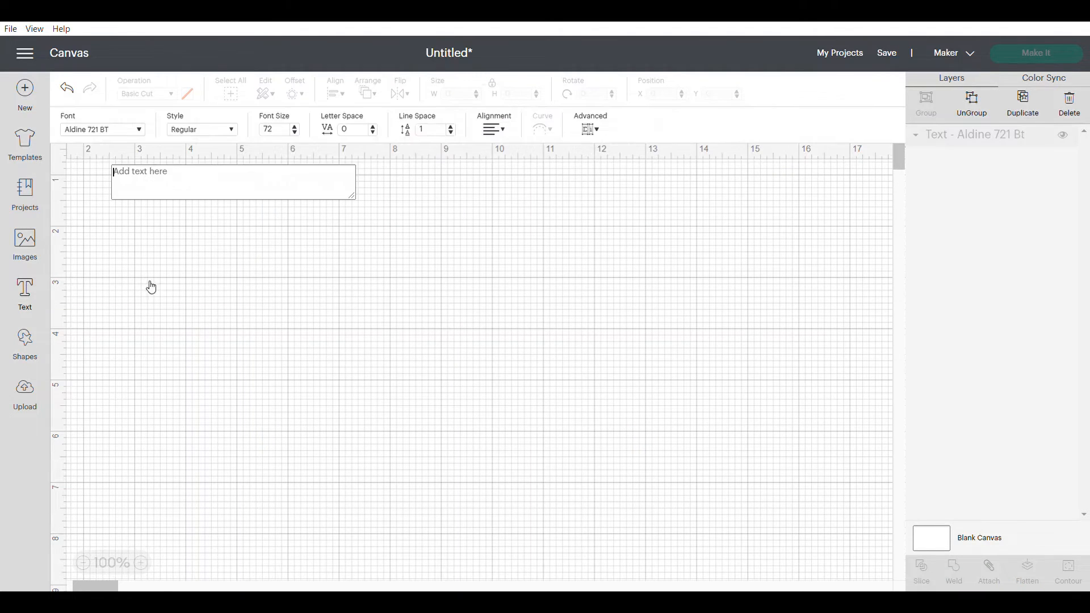
pyautogui.click(25, 290)
pyautogui.write('Hello')
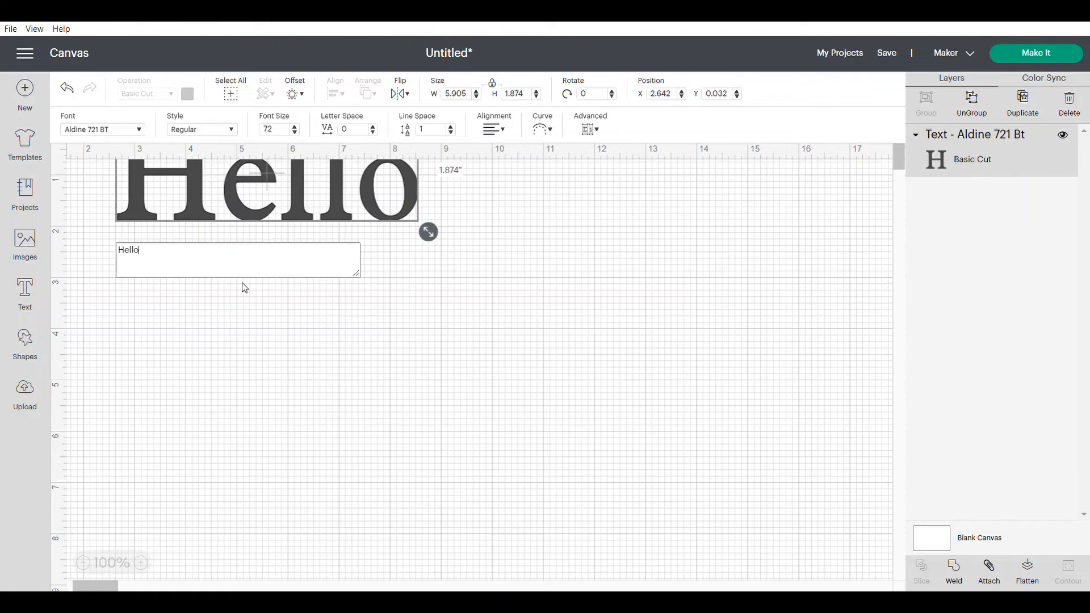
pyautogui.moveTo(271, 193); pyautogui.dragTo(435, 349)
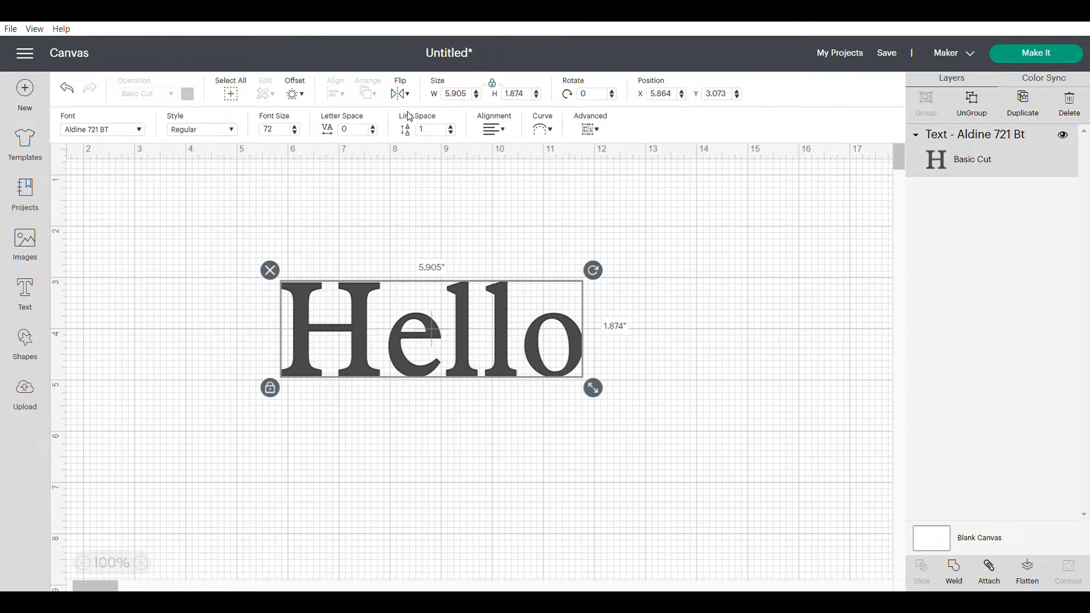
# Step: Curve the Hello text into an upward arch freehand, and set the curve diameter to 5
pyautogui.click(553, 131)
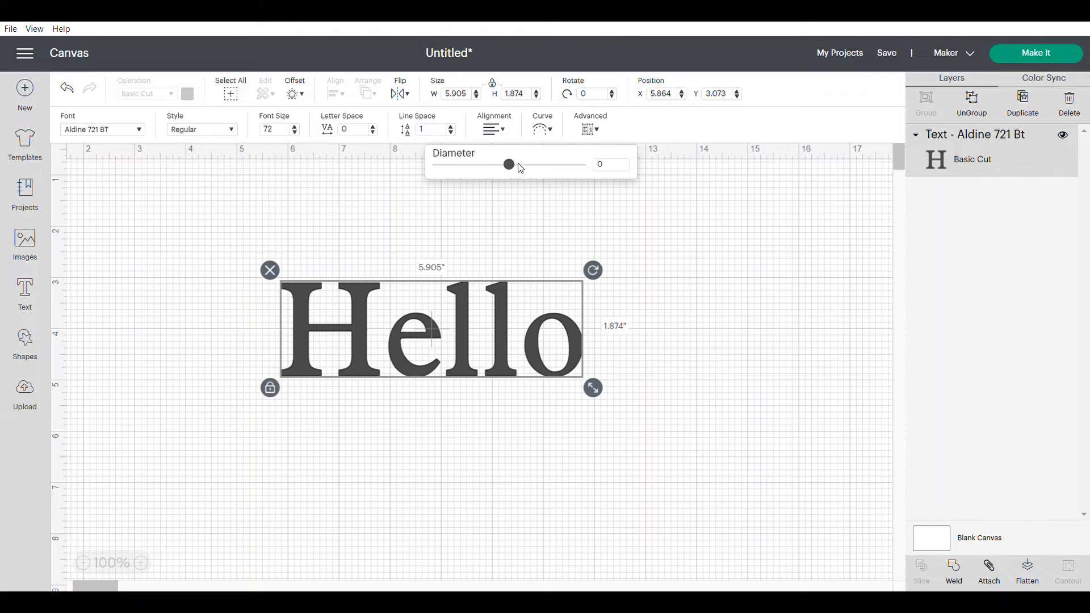
pyautogui.moveTo(516, 170); pyautogui.dragTo(555, 187)
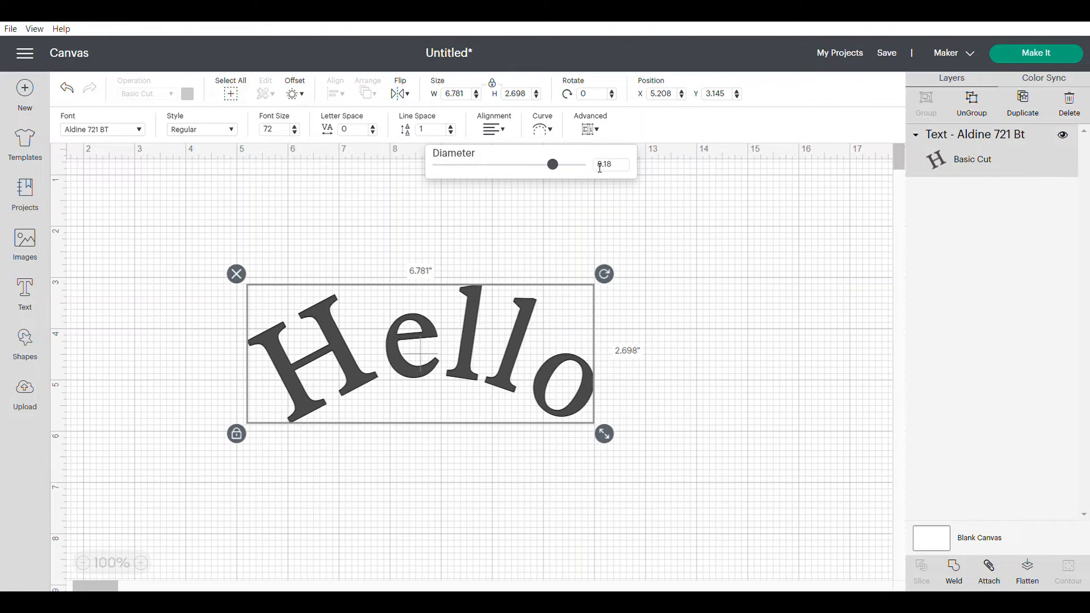
pyautogui.click(605, 165)
pyautogui.press('BackSpace')
pyautogui.press('Return')
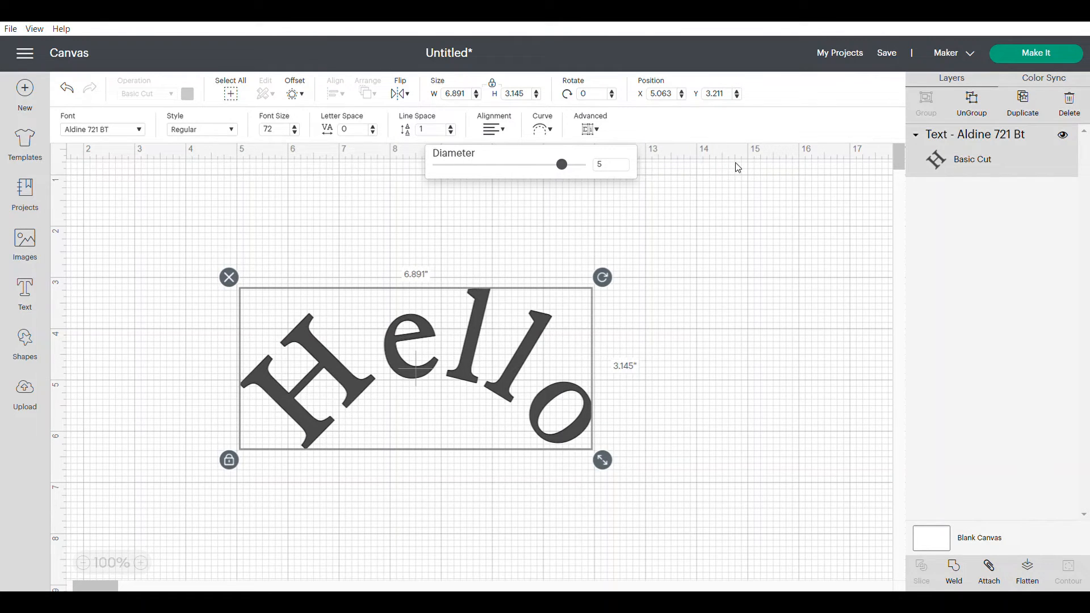
# Step: Reverse the Hello text's curve into a gentle downward bow, and place the text at about X 6.09, Y 3.83
pyautogui.moveTo(562, 164); pyautogui.dragTo(489, 177)
pyautogui.click(662, 232)
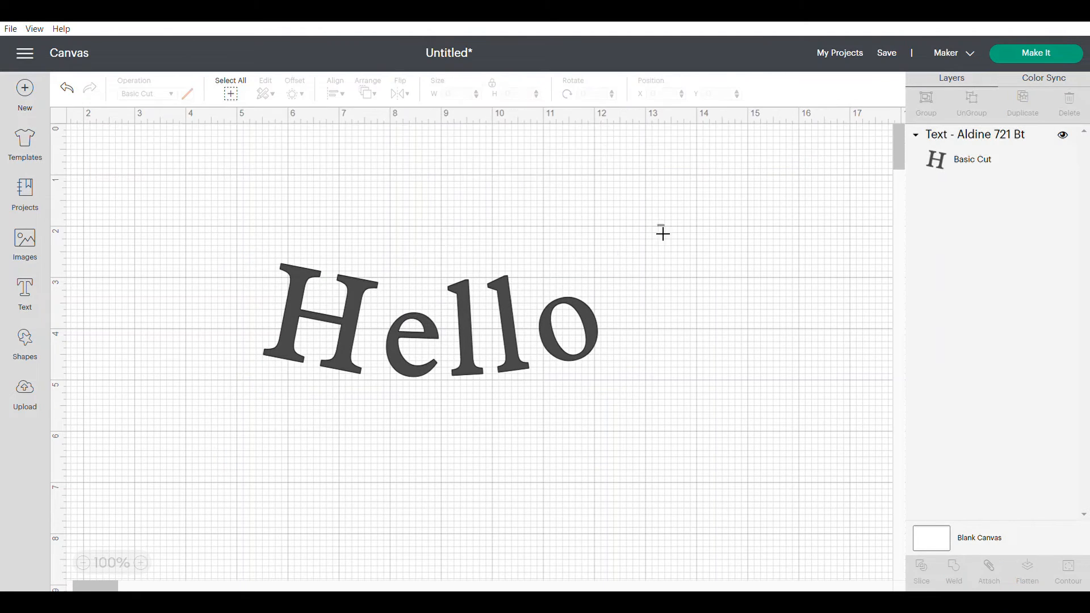
pyautogui.moveTo(534, 348); pyautogui.dragTo(554, 384)
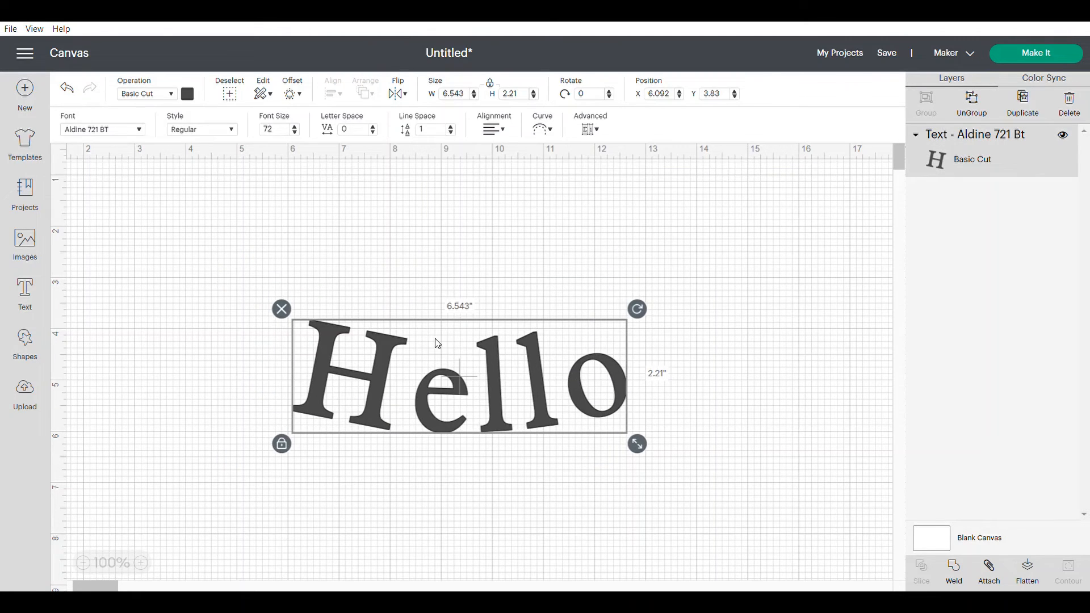
# Step: Ungroup the curved Hello text to letters, and move the o, both l's and the e apart
pyautogui.click(601, 132)
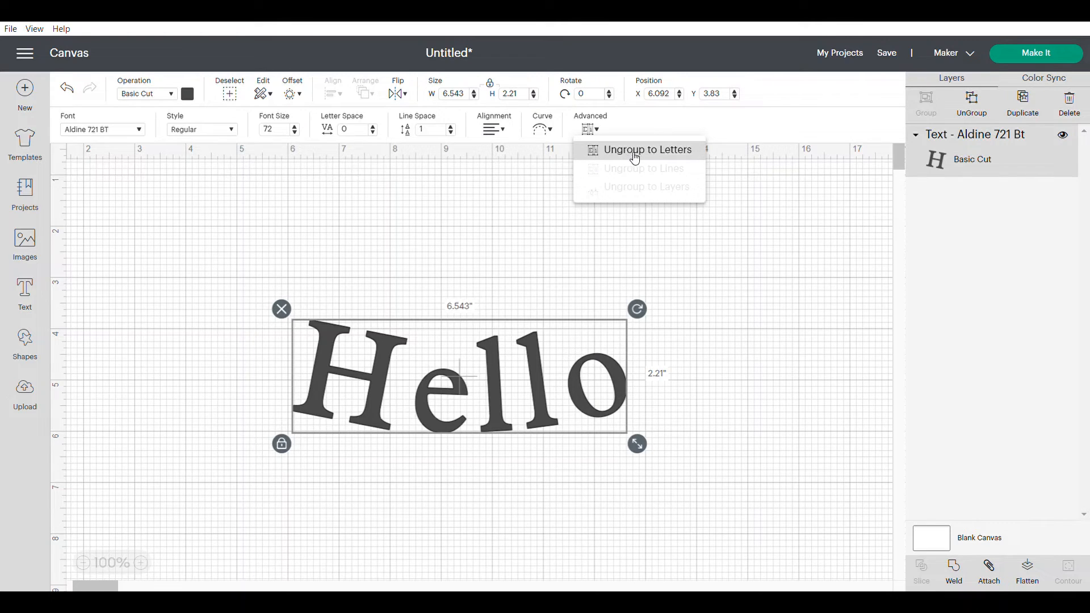
pyautogui.click(670, 155)
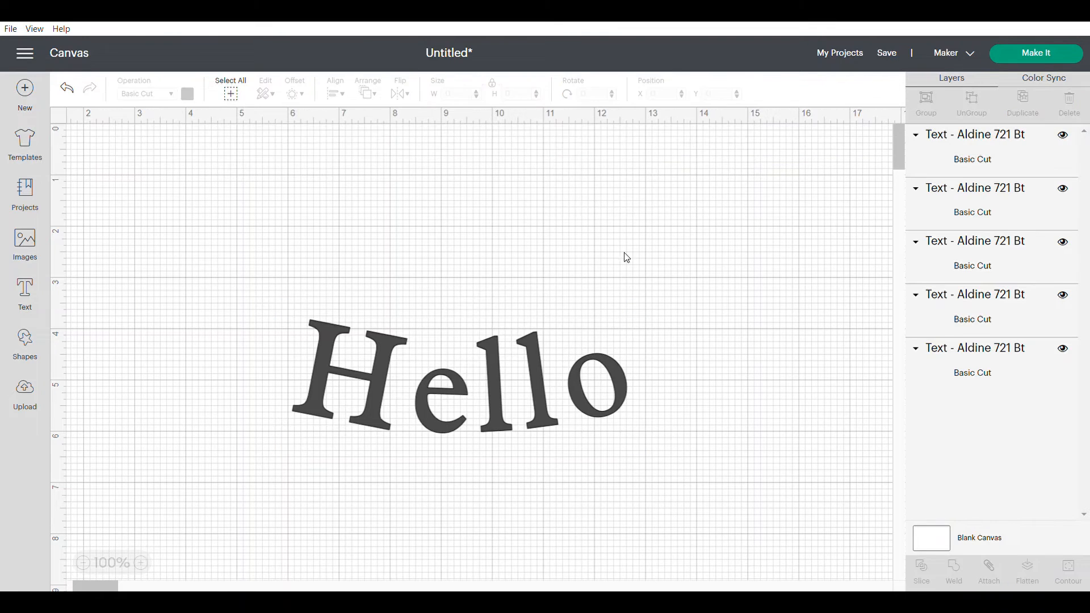
pyautogui.moveTo(593, 412); pyautogui.dragTo(686, 295)
pyautogui.moveTo(537, 383); pyautogui.dragTo(507, 263)
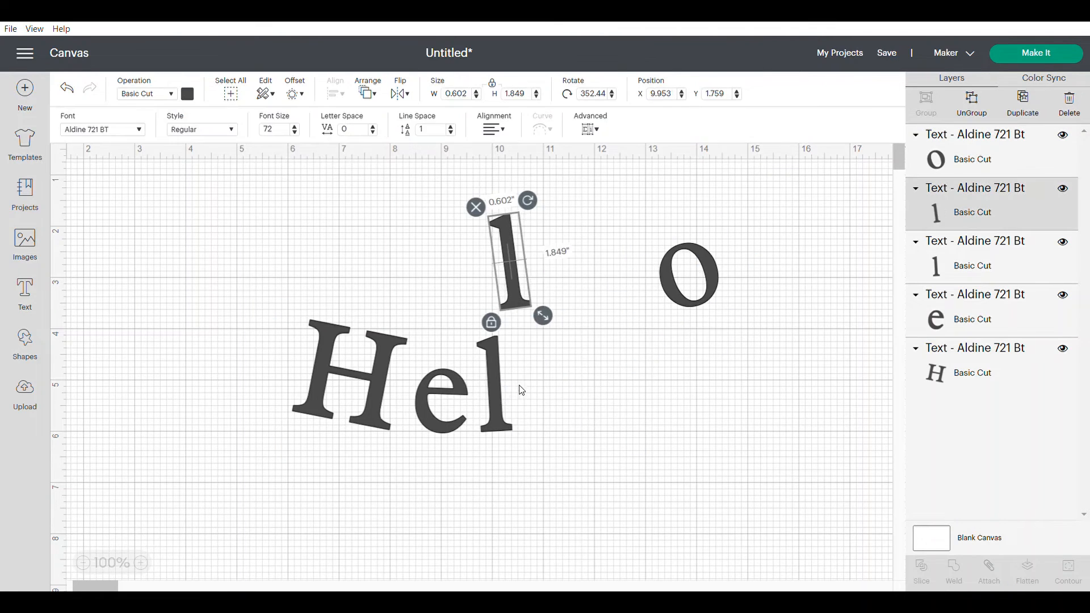
pyautogui.moveTo(499, 392); pyautogui.dragTo(539, 458)
pyautogui.moveTo(443, 400); pyautogui.dragTo(443, 448)
# Step: Rearrange the separate letters into a curved Hello at about X 5.06, Y 2.68, and select all five
pyautogui.moveTo(379, 375); pyautogui.dragTo(327, 316)
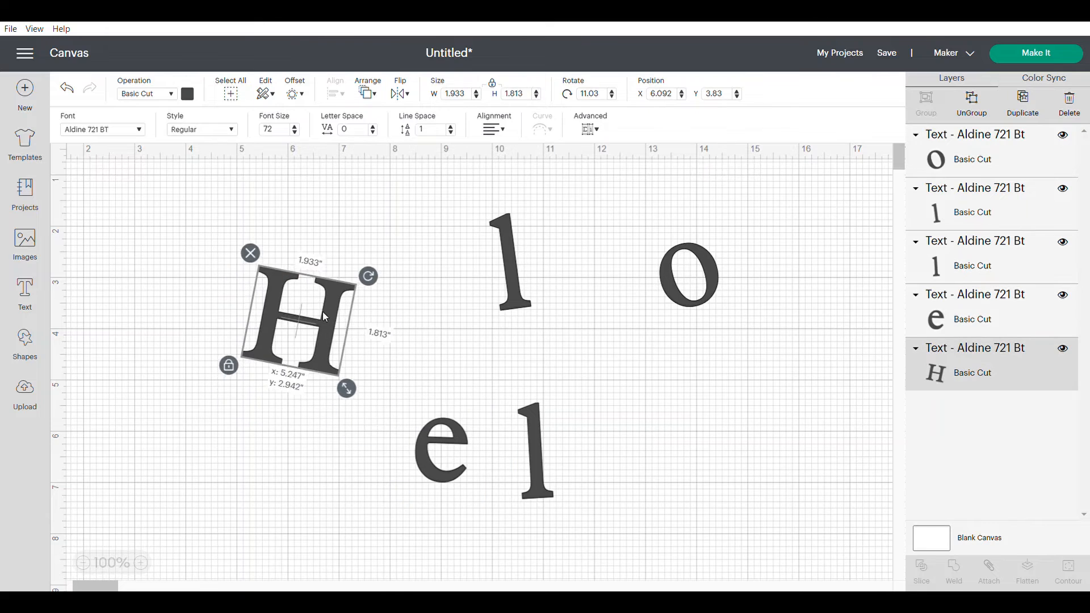
pyautogui.moveTo(434, 437); pyautogui.dragTo(383, 332)
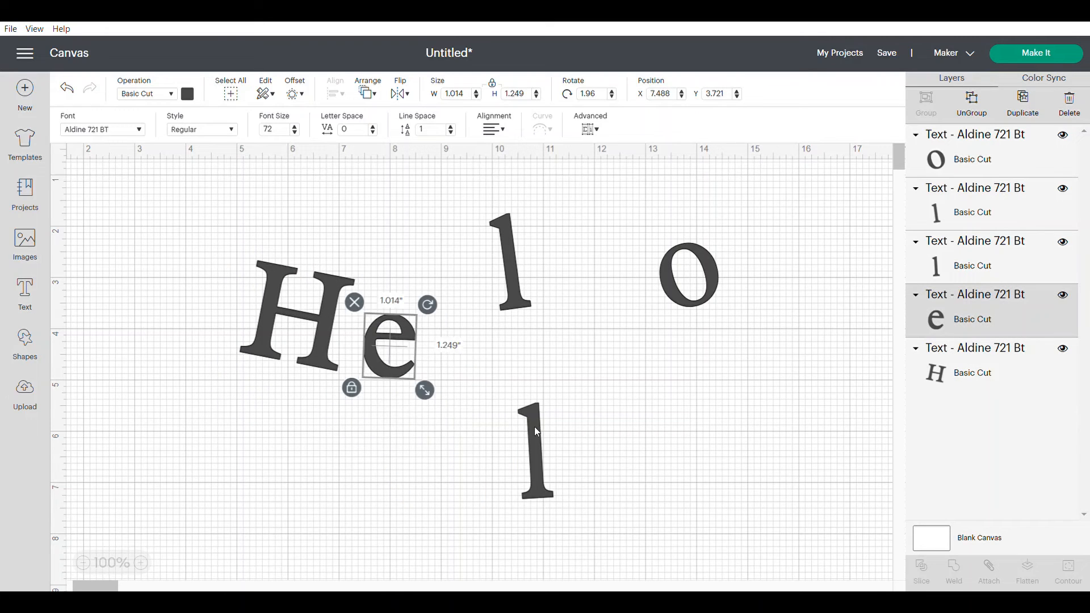
pyautogui.moveTo(534, 427); pyautogui.dragTo(539, 335)
pyautogui.moveTo(509, 239); pyautogui.dragTo(579, 313)
pyautogui.moveTo(543, 357); pyautogui.dragTo(448, 346)
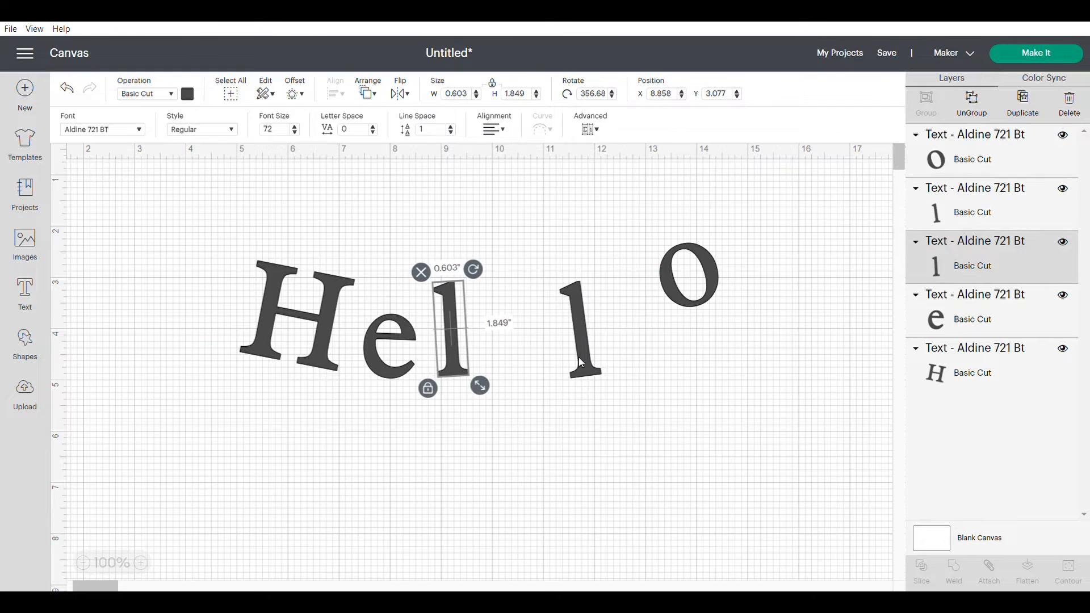
pyautogui.moveTo(582, 364); pyautogui.dragTo(490, 358)
pyautogui.moveTo(699, 295); pyautogui.dragTo(560, 344)
pyautogui.moveTo(678, 294); pyautogui.dragTo(183, 336)
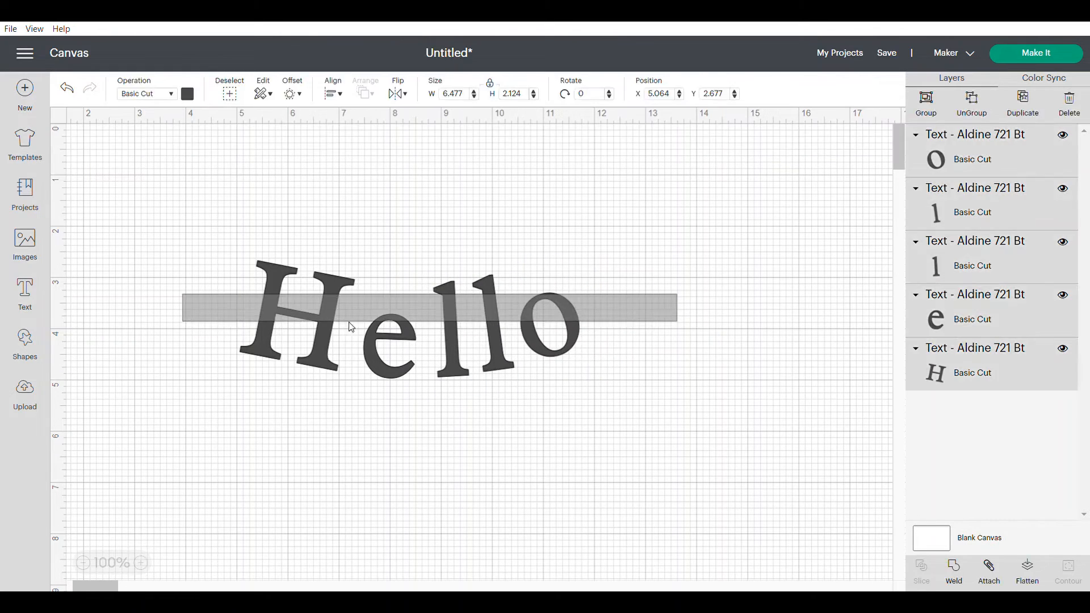
# Step: Group the five curved letters, weld them into a single shape, and move the welded Hello down to around Y 5
pyautogui.click(930, 114)
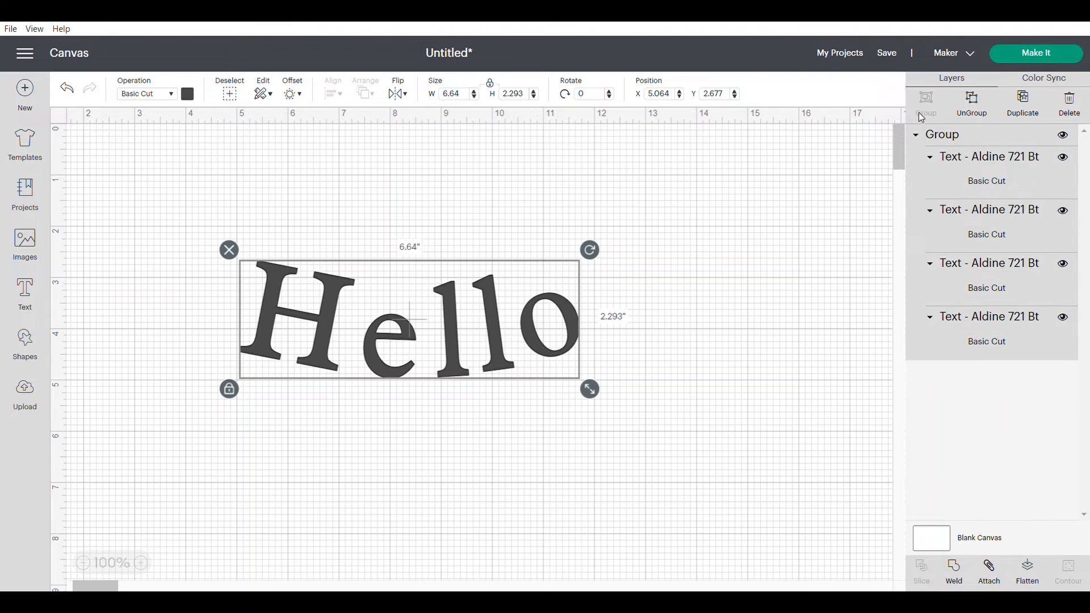
pyautogui.click(954, 568)
pyautogui.click(486, 331)
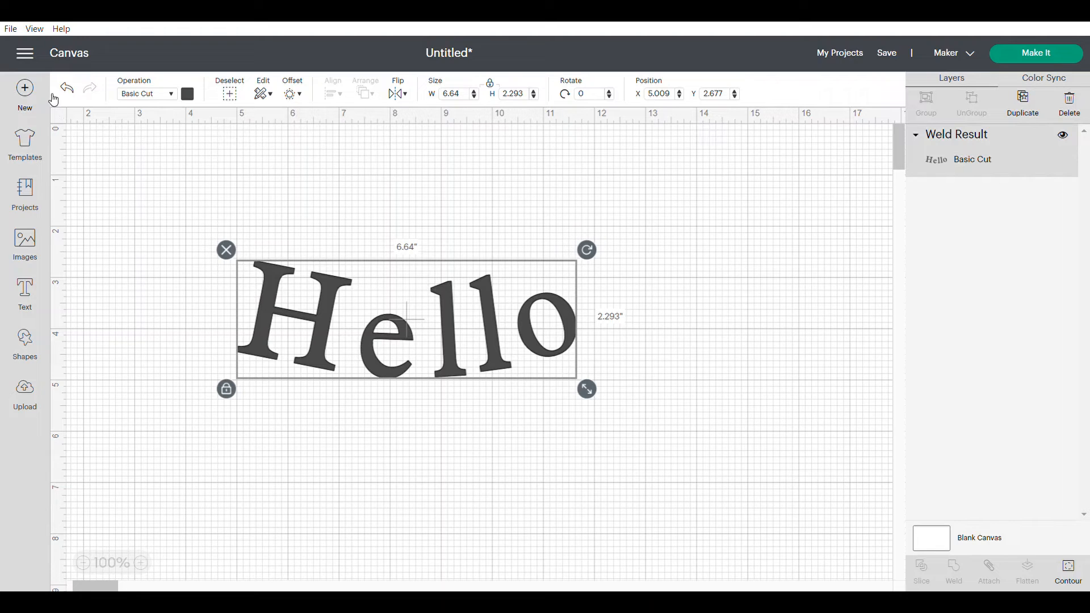
pyautogui.moveTo(225, 262); pyautogui.dragTo(253, 388)
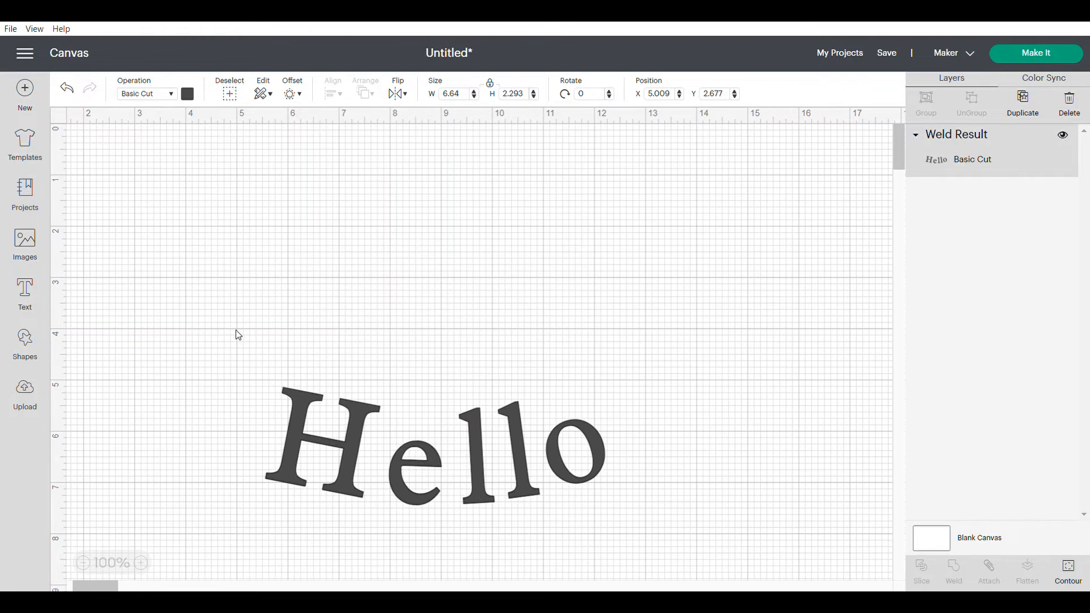
# Step: Add a new Hello text at about X 5.60, Y 2.42, and delete the welded Hello below it
pyautogui.click(27, 292)
pyautogui.write('H')
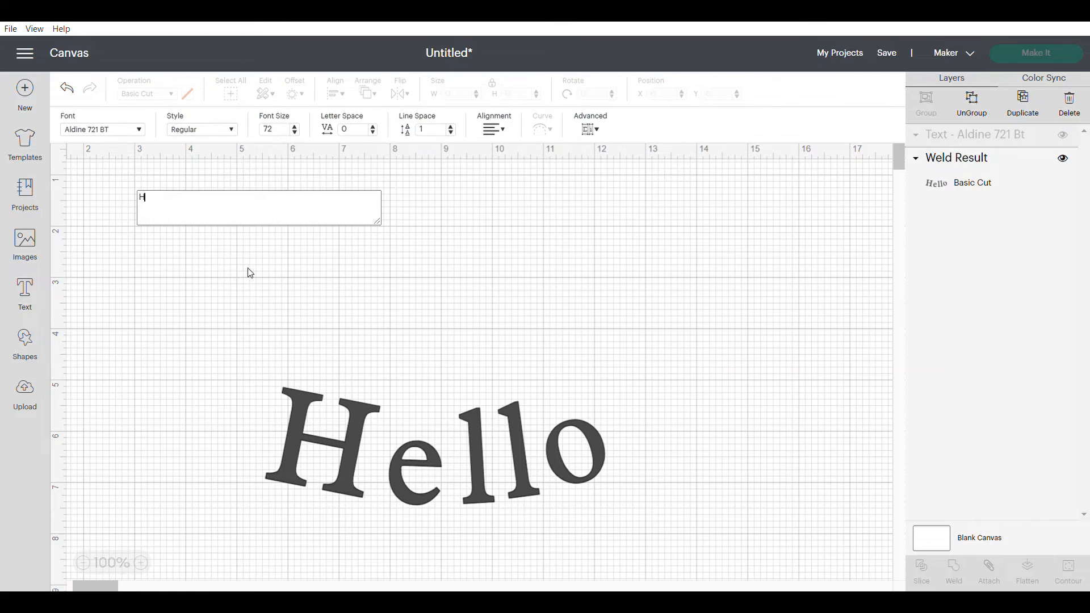
pyautogui.write('ello')
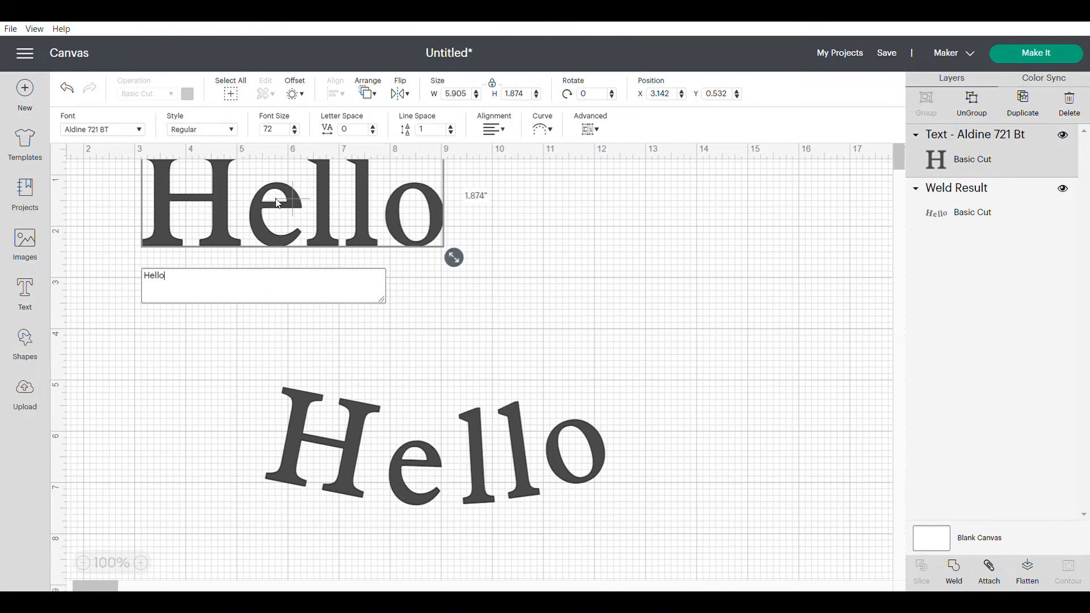
pyautogui.moveTo(278, 203); pyautogui.dragTo(403, 292)
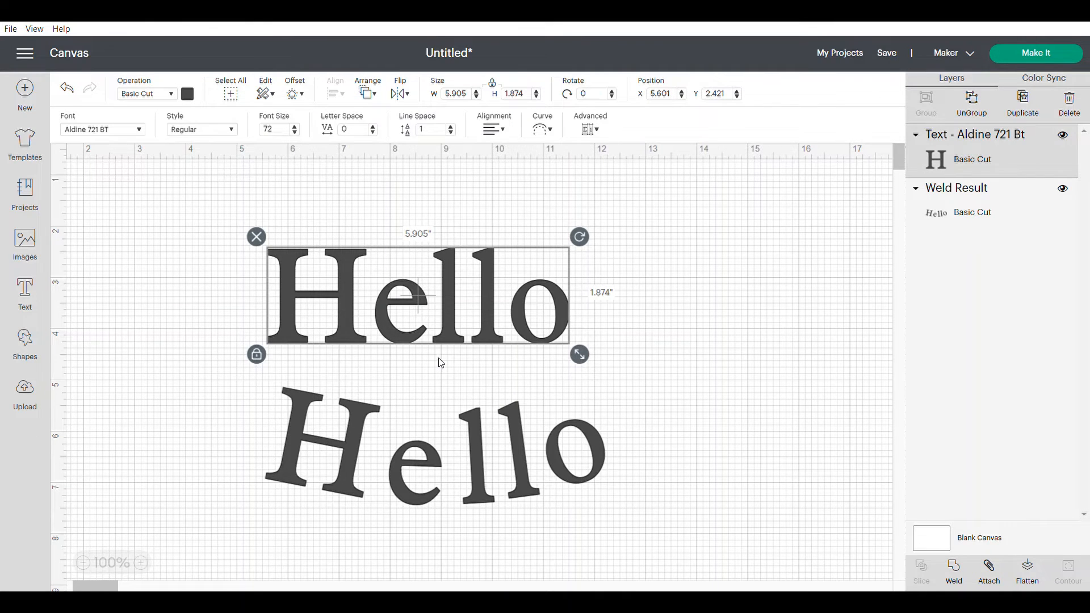
pyautogui.moveTo(401, 411); pyautogui.dragTo(440, 447)
pyautogui.click(293, 411)
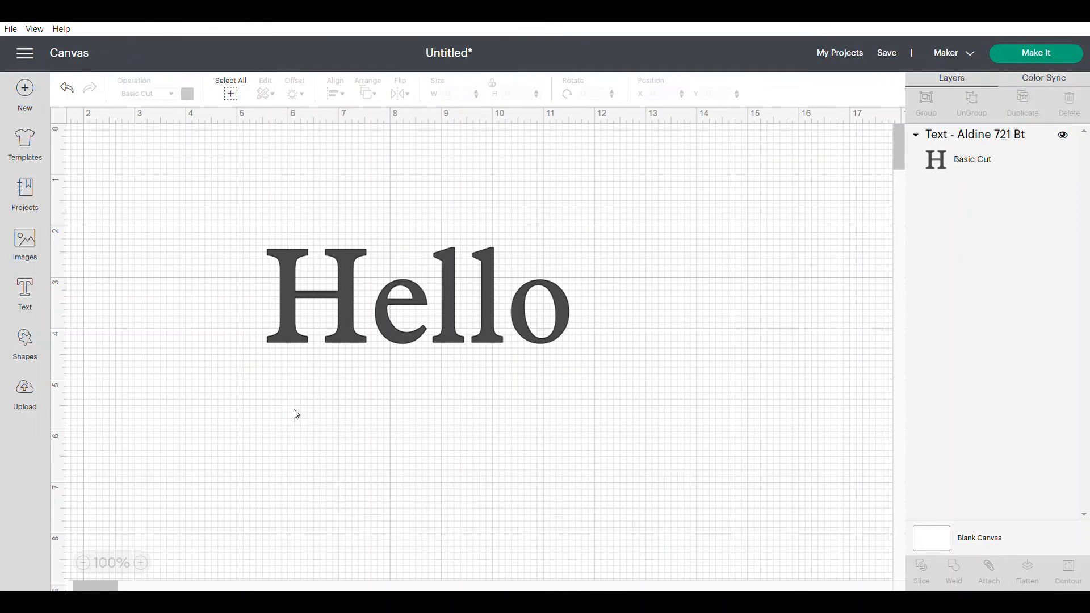
# Step: Move the Hello text to about X 5.84, Y 2.75, and undo and redo the move twice
pyautogui.moveTo(339, 290); pyautogui.dragTo(352, 306)
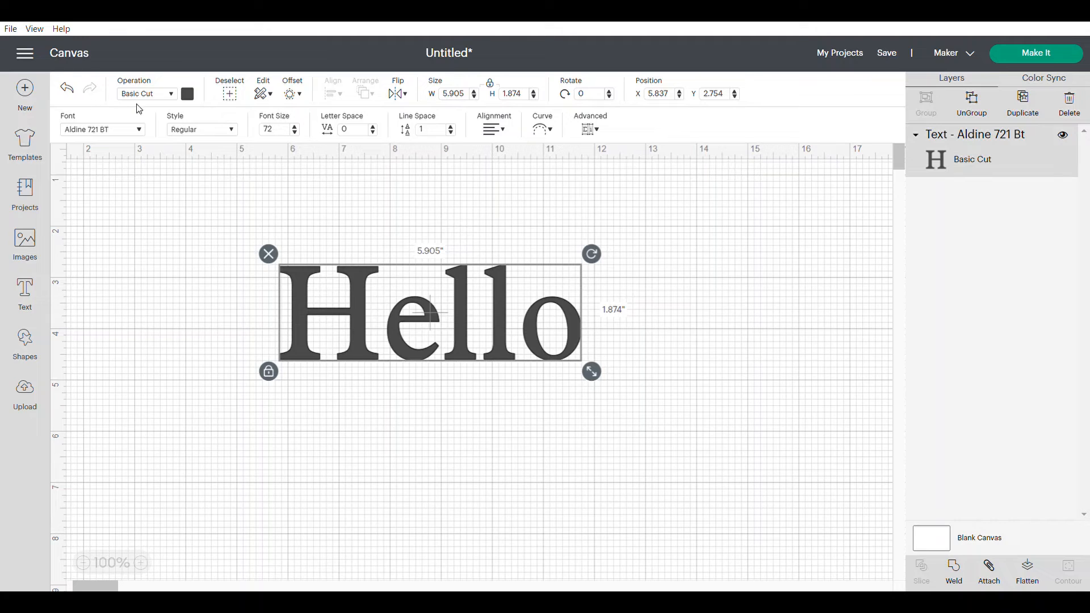
pyautogui.click(68, 89)
pyautogui.click(95, 94)
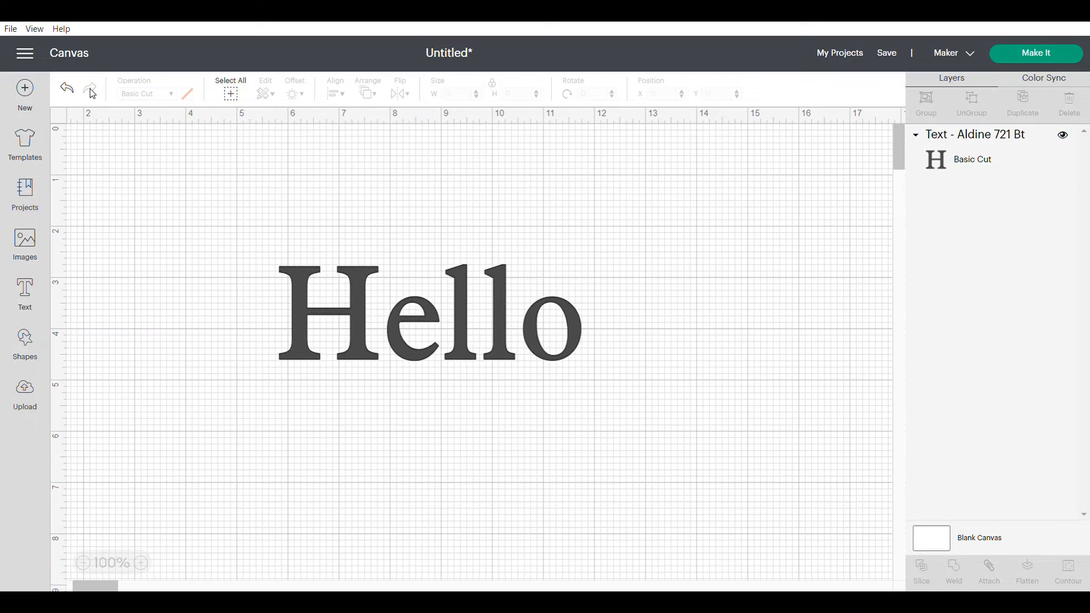
pyautogui.click(71, 91)
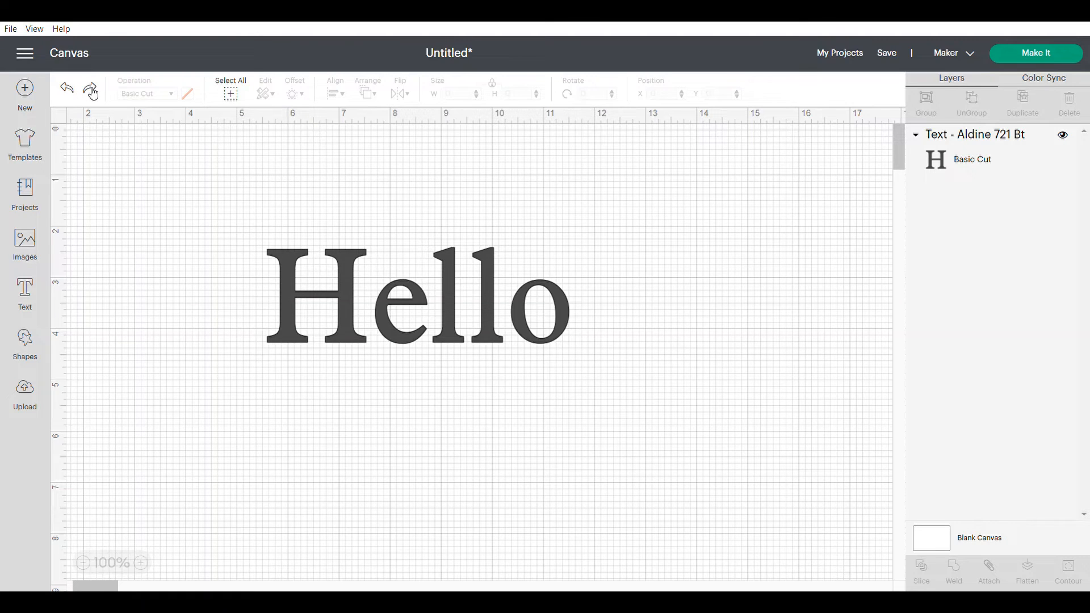
pyautogui.click(93, 93)
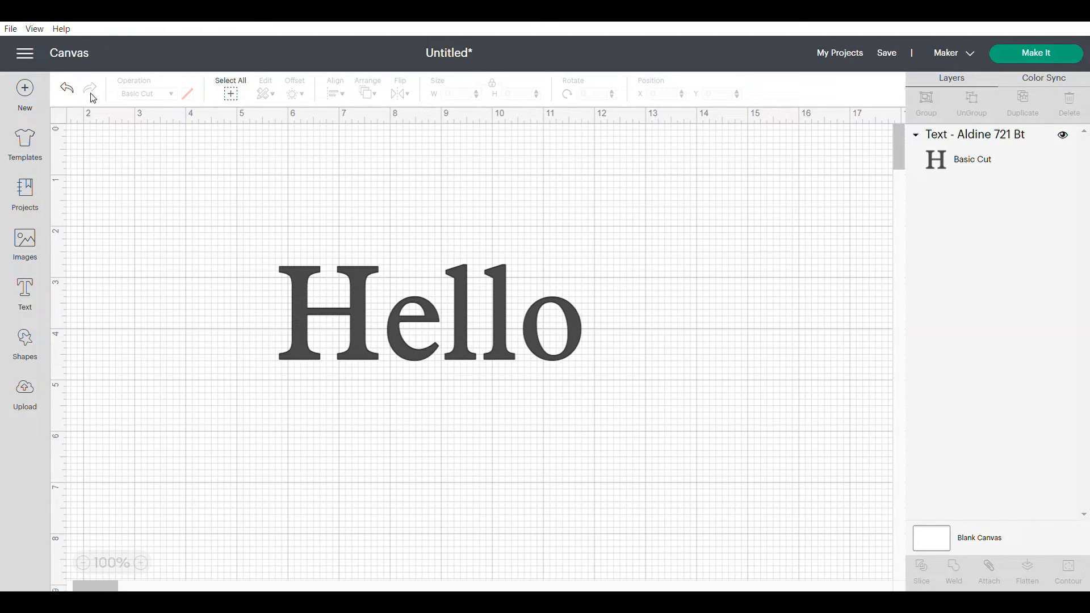
# Step: Change the Hello text's font to Alphabet Soup Std Tilt, and switch it to Americana Std
pyautogui.click(413, 336)
pyautogui.click(130, 129)
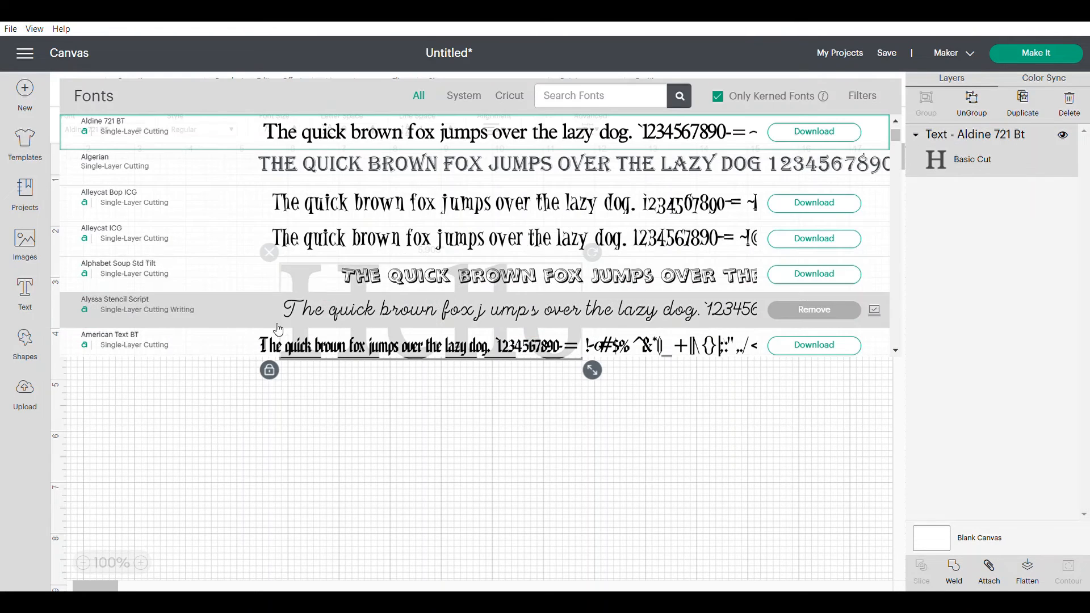
pyautogui.click(369, 272)
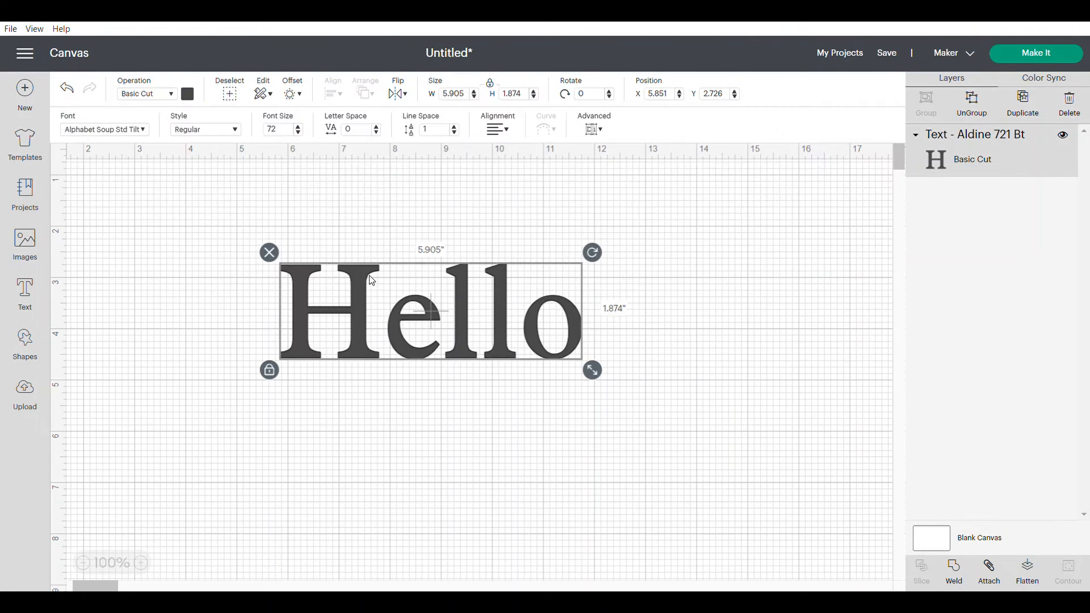
pyautogui.click(138, 133)
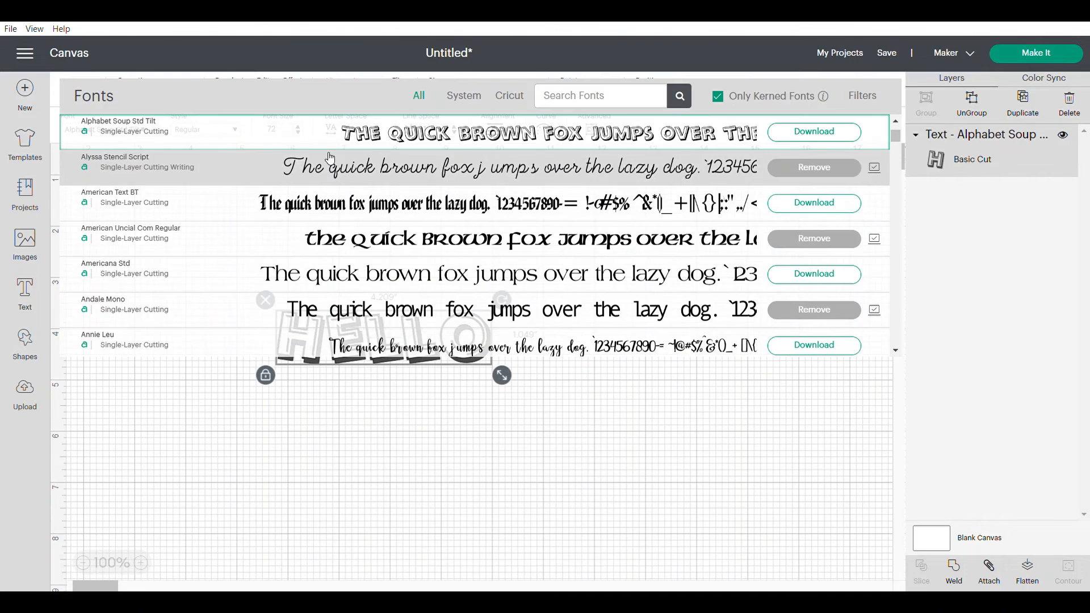
pyautogui.click(340, 273)
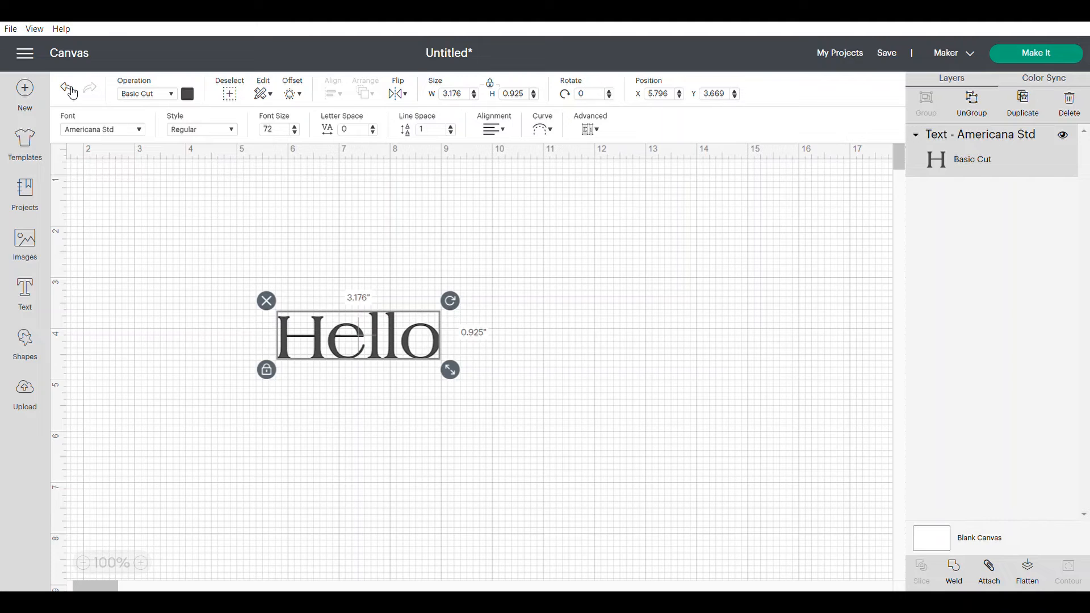
# Step: Undo both font changes, redo the Alphabet Soup Std Tilt one, and move the text to about X 6.01, Y 3.13
pyautogui.click(71, 90)
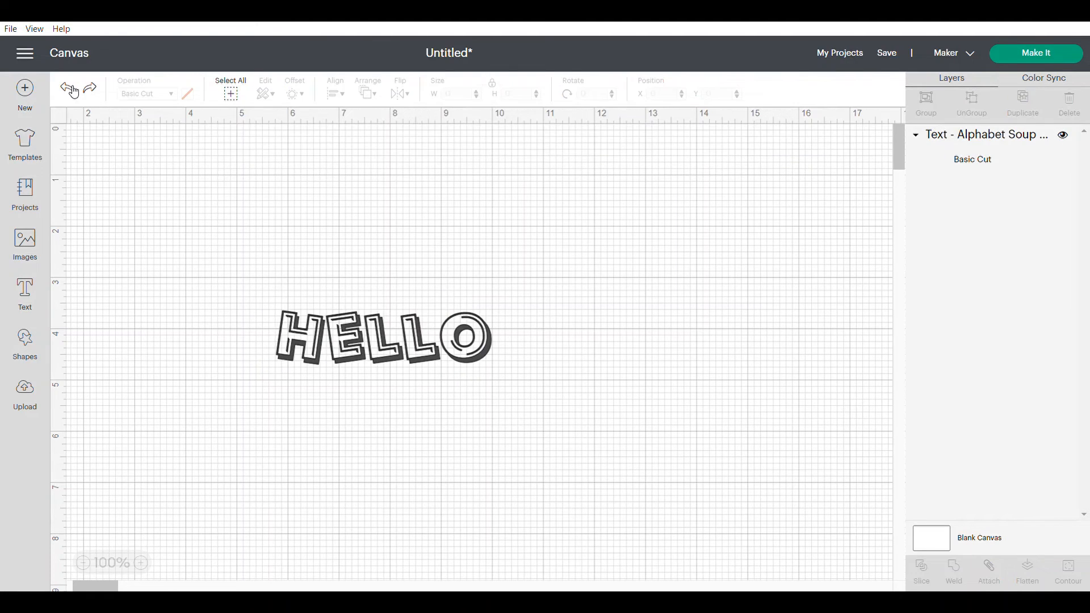
pyautogui.click(72, 90)
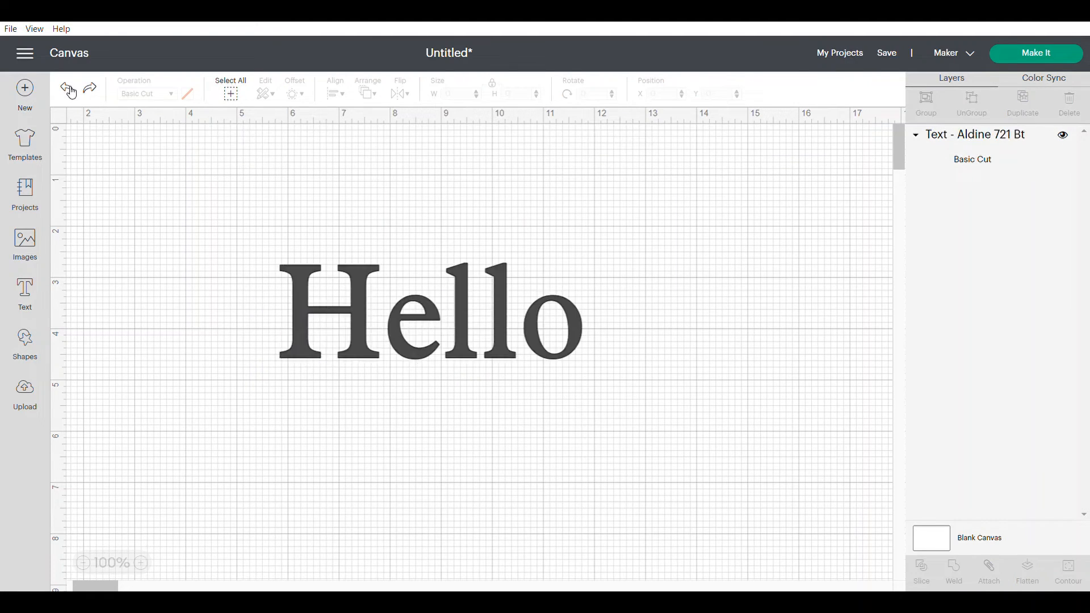
pyautogui.click(91, 90)
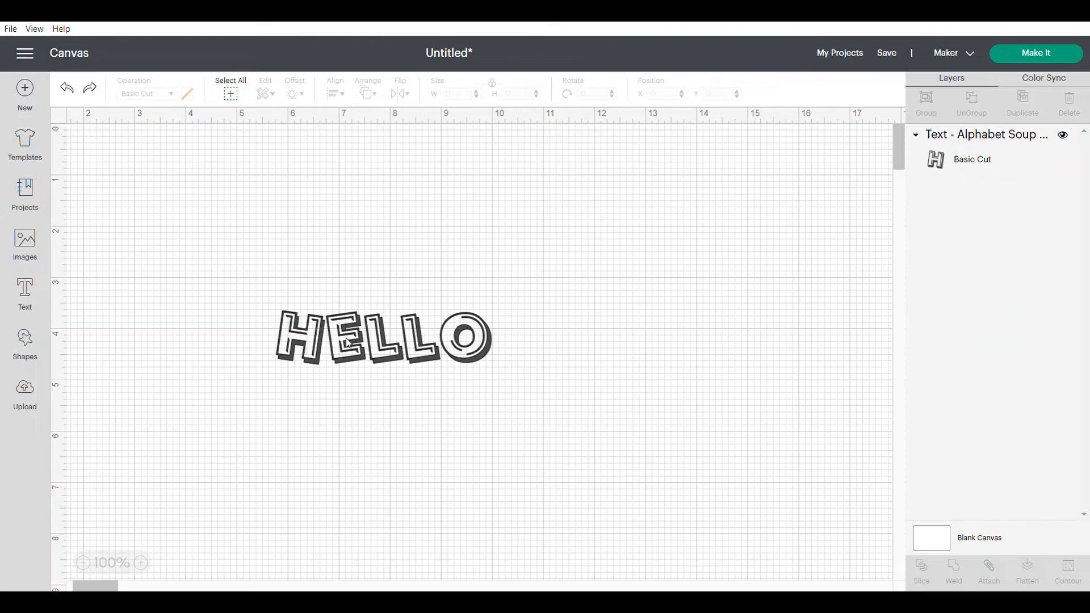
pyautogui.moveTo(348, 343); pyautogui.dragTo(359, 317)
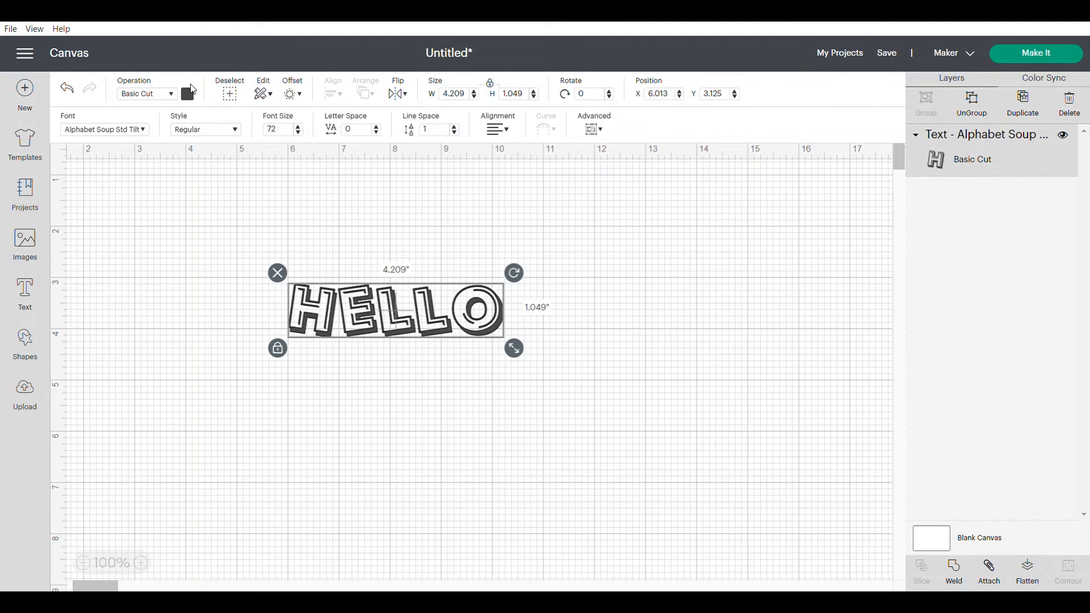
# Step: Try the Print Then Cut Standard operation on the Hello text, and undo it
pyautogui.click(173, 95)
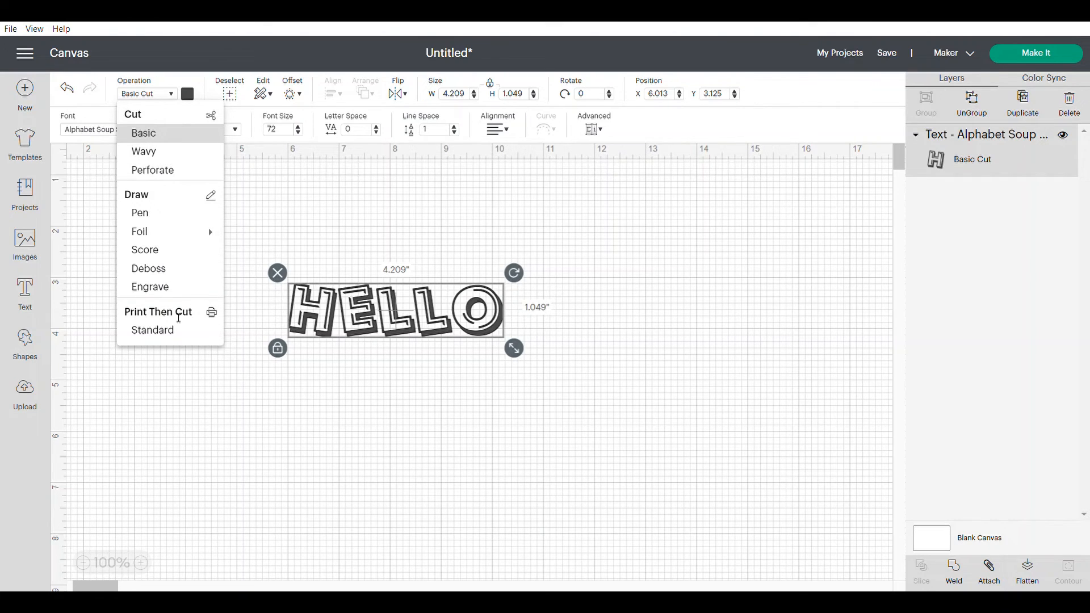
pyautogui.click(177, 335)
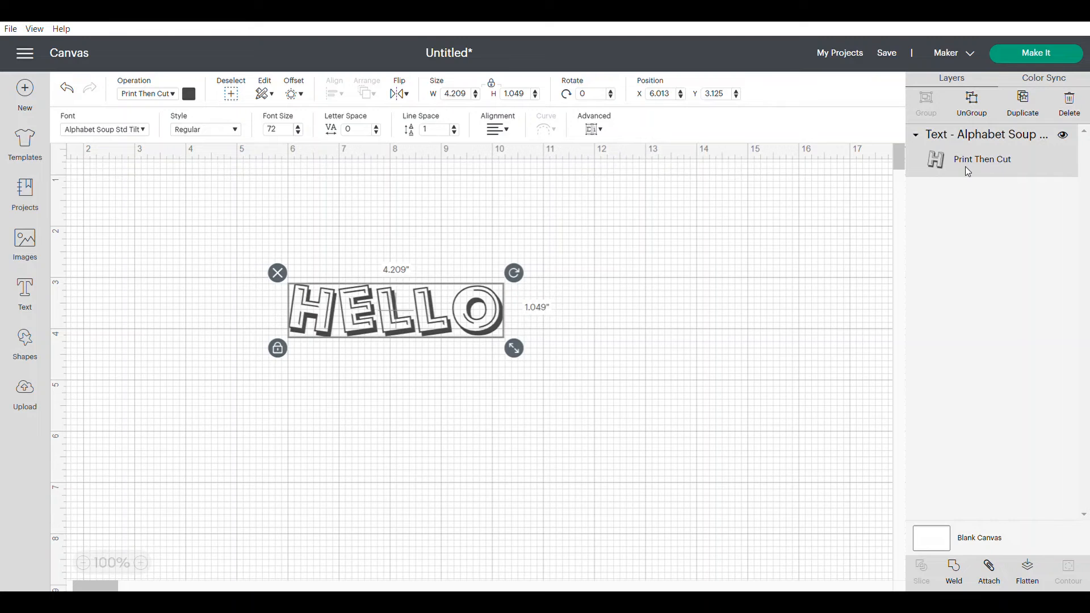
pyautogui.hotkey('ctrl', 'z')
# Step: Enlarge the Hello text to about 9.95 by 2.48 inches, and place it at about X 5.21, Y 2.90
pyautogui.moveTo(331, 313); pyautogui.dragTo(286, 283)
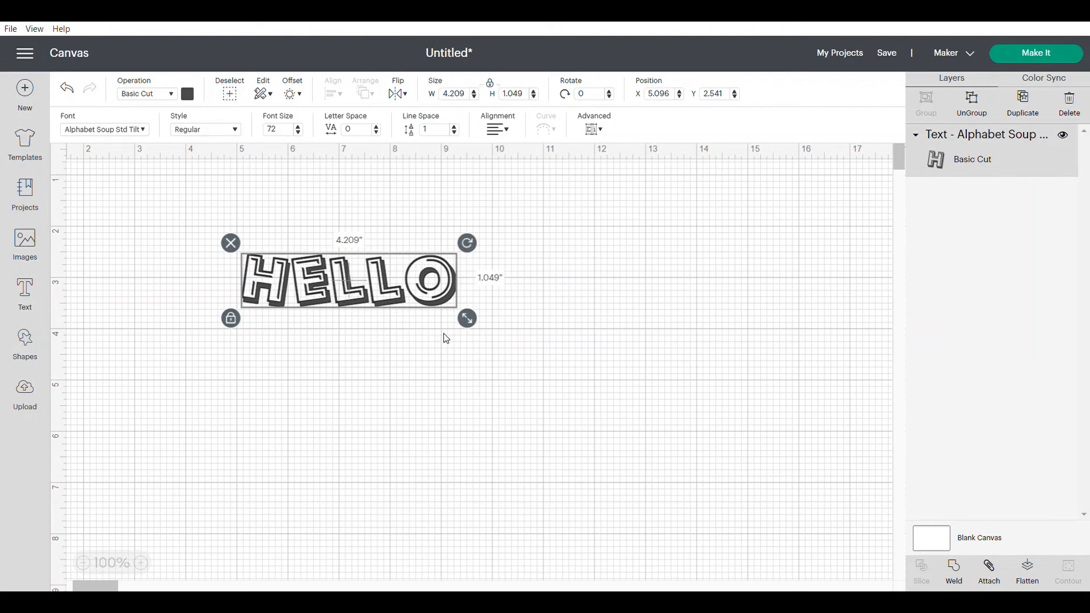
pyautogui.moveTo(463, 317); pyautogui.dragTo(608, 394)
pyautogui.moveTo(525, 338); pyautogui.dragTo(530, 356)
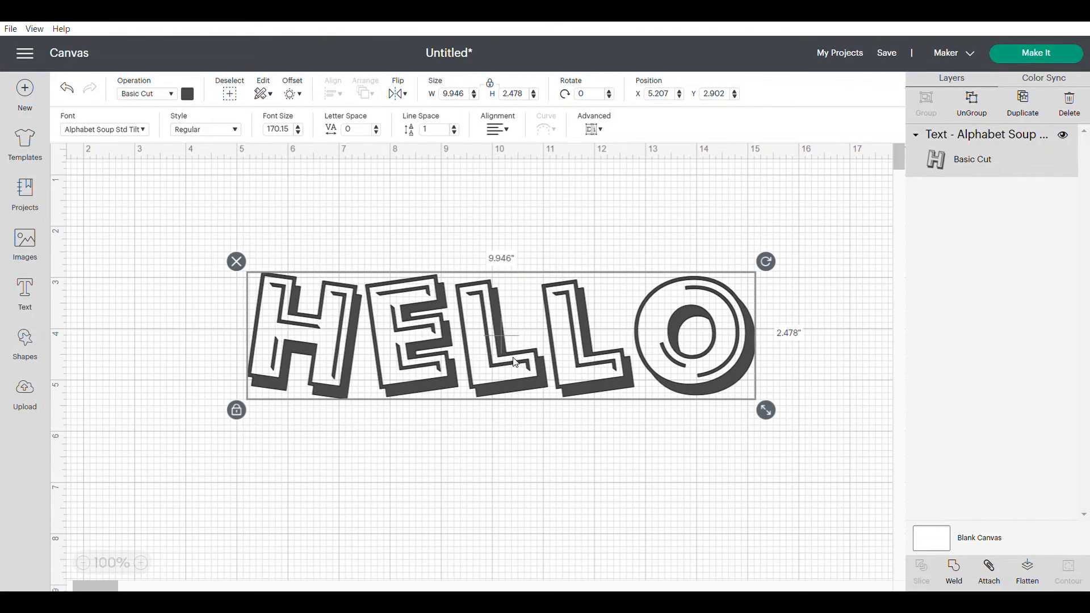
# Step: Try blue, amber and gray material colors on the Hello text, and set it to dark red
pyautogui.click(188, 94)
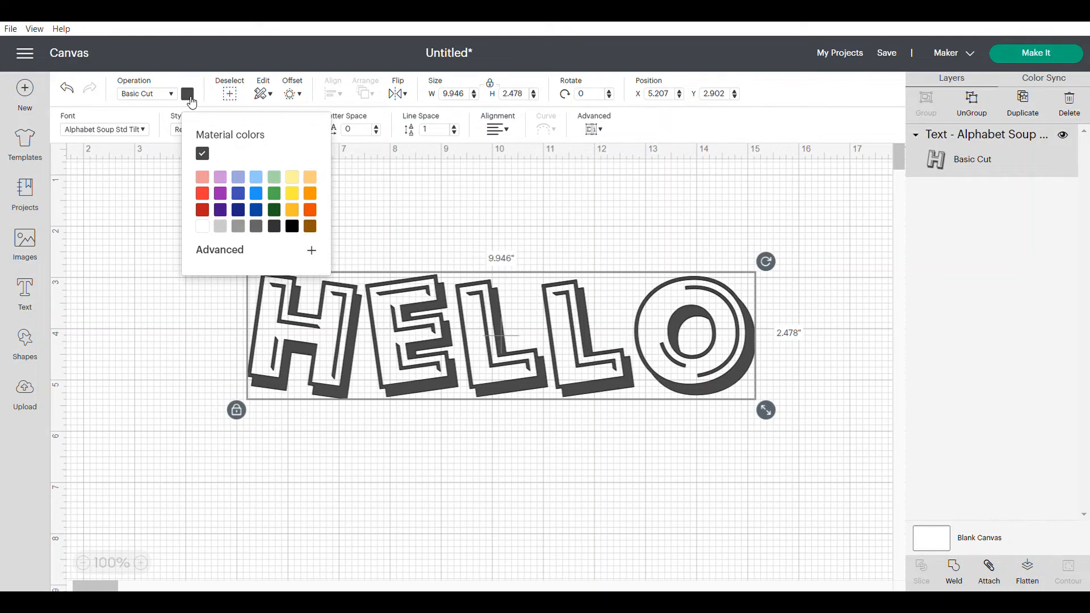
pyautogui.click(264, 200)
pyautogui.click(292, 210)
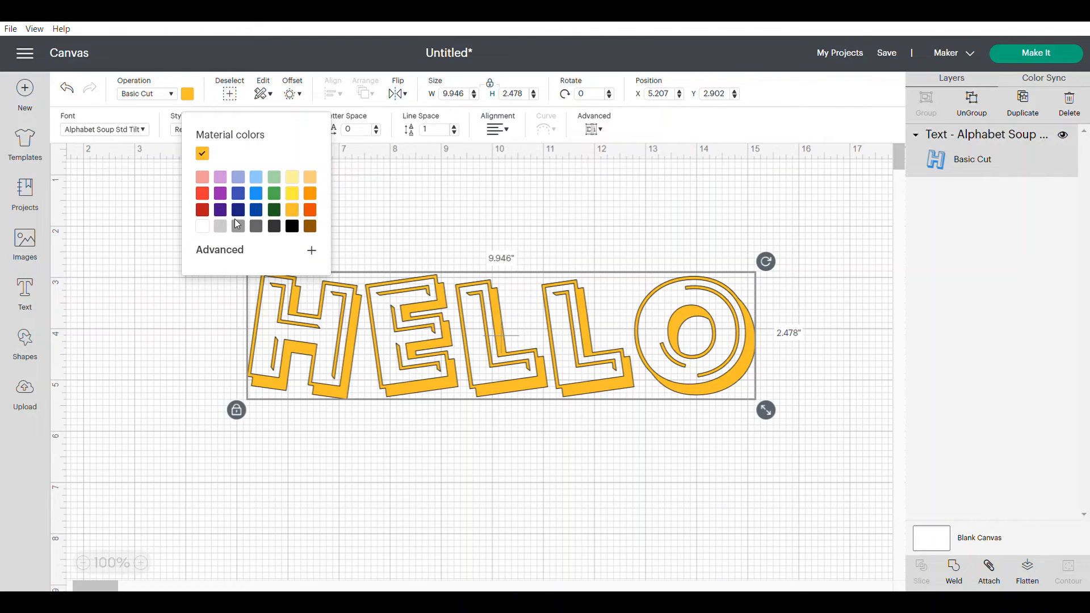
pyautogui.click(238, 226)
pyautogui.click(206, 214)
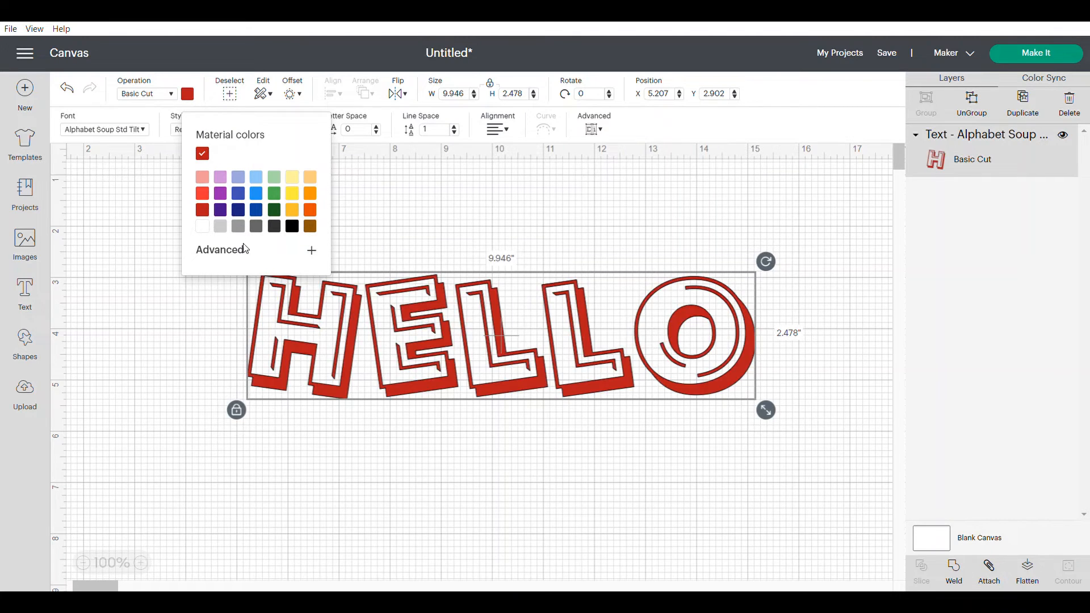
pyautogui.click(425, 212)
pyautogui.click(410, 328)
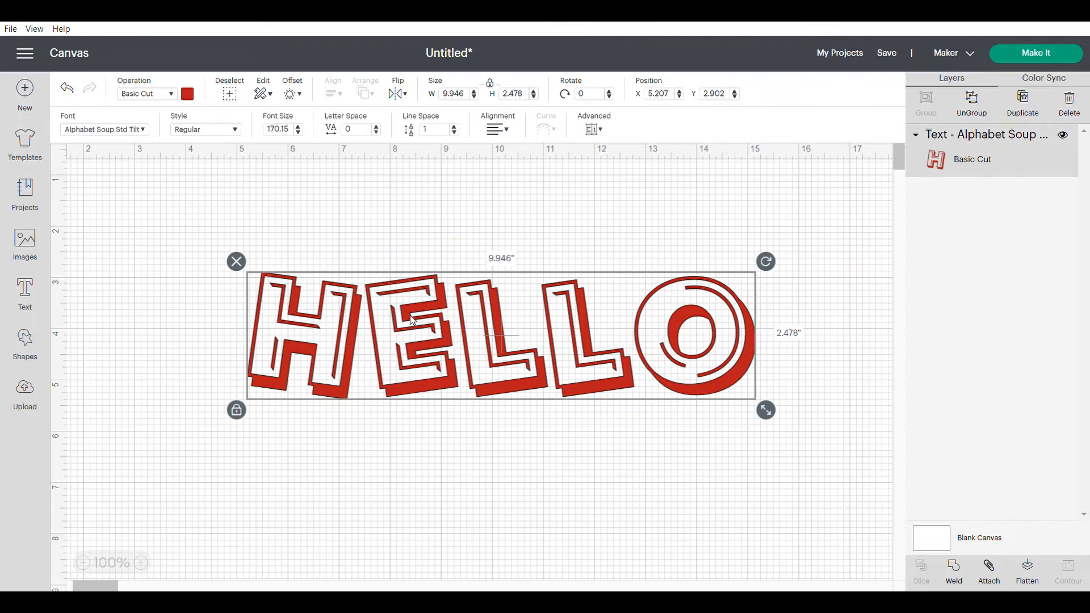
# Step: Ungroup the red Hello text to letters, and open and close the material colors for the H
pyautogui.click(597, 132)
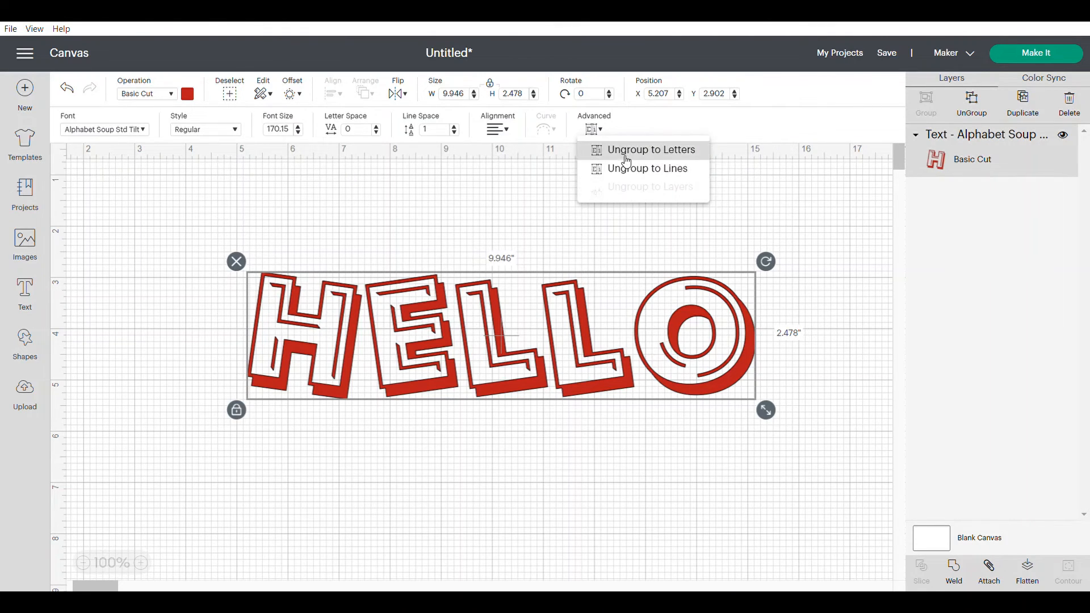
pyautogui.click(623, 152)
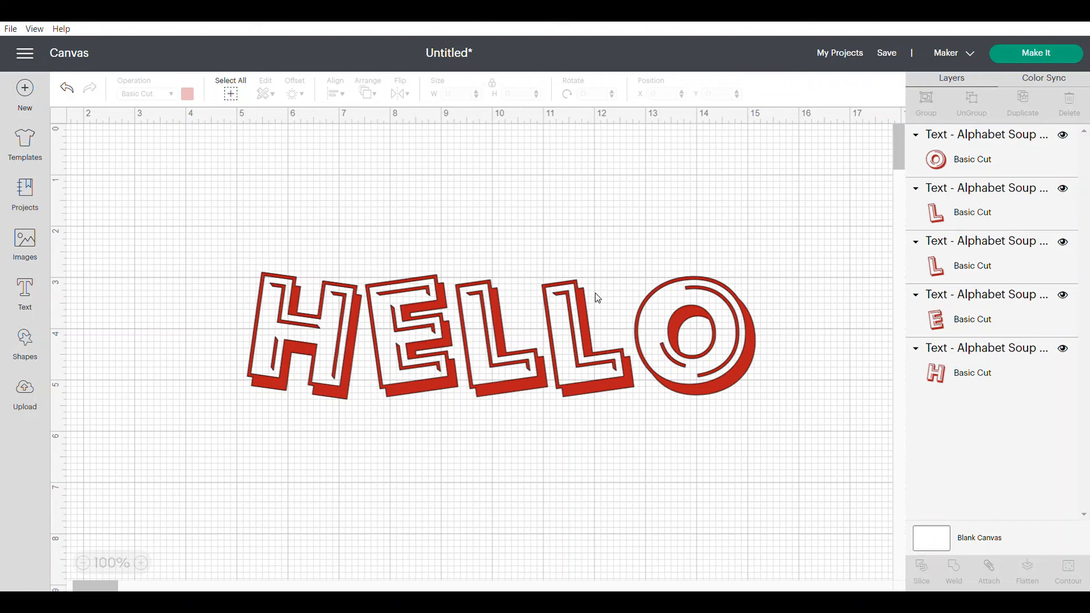
pyautogui.click(330, 313)
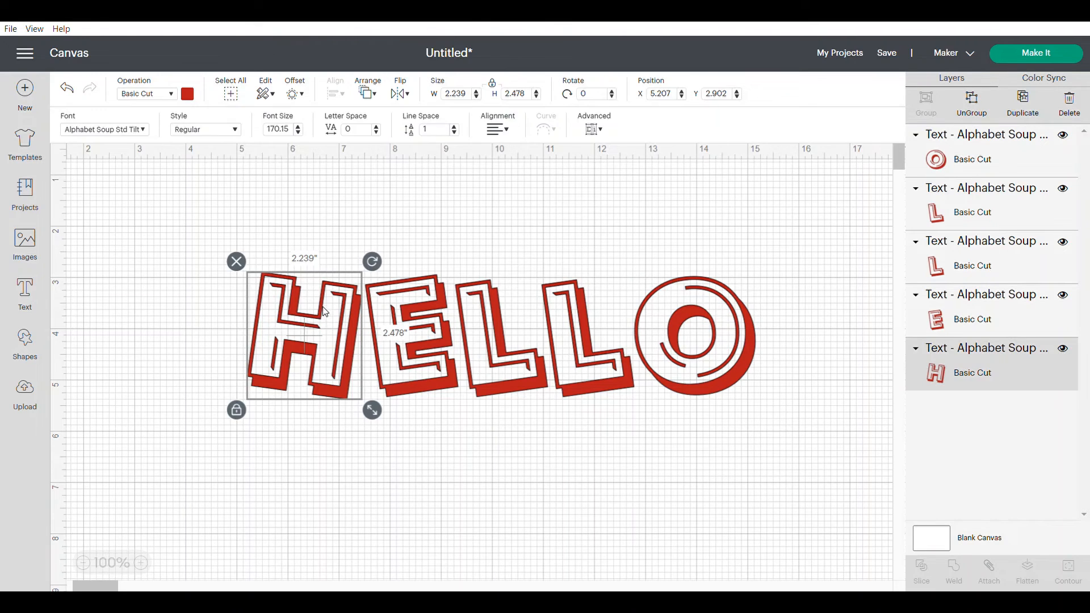
pyautogui.click(188, 95)
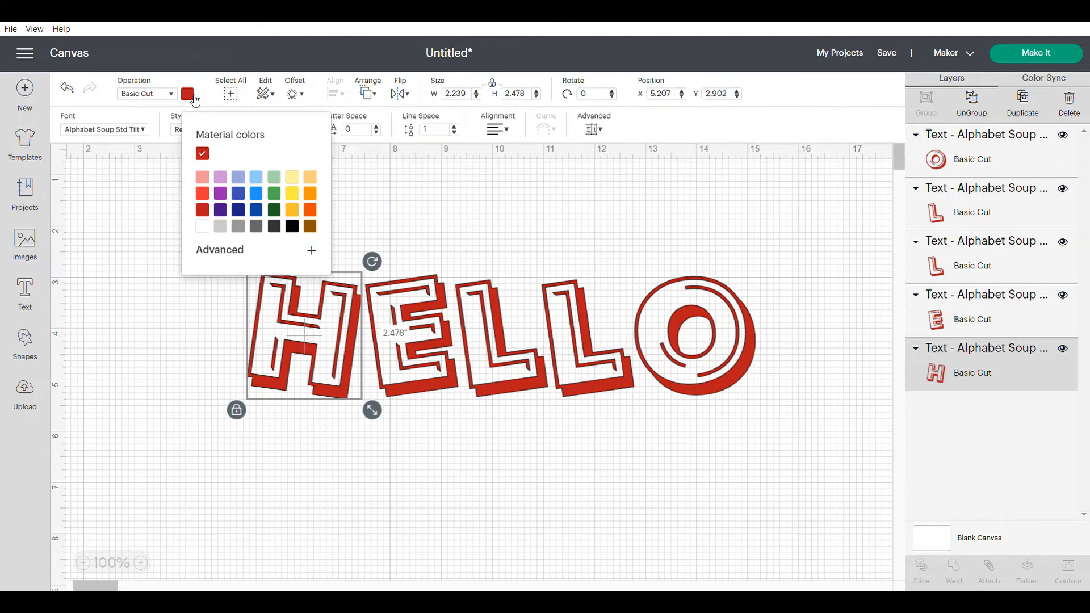
pyautogui.click(195, 100)
# Step: Change the material color of the separate letter E to medium blue
pyautogui.click(395, 318)
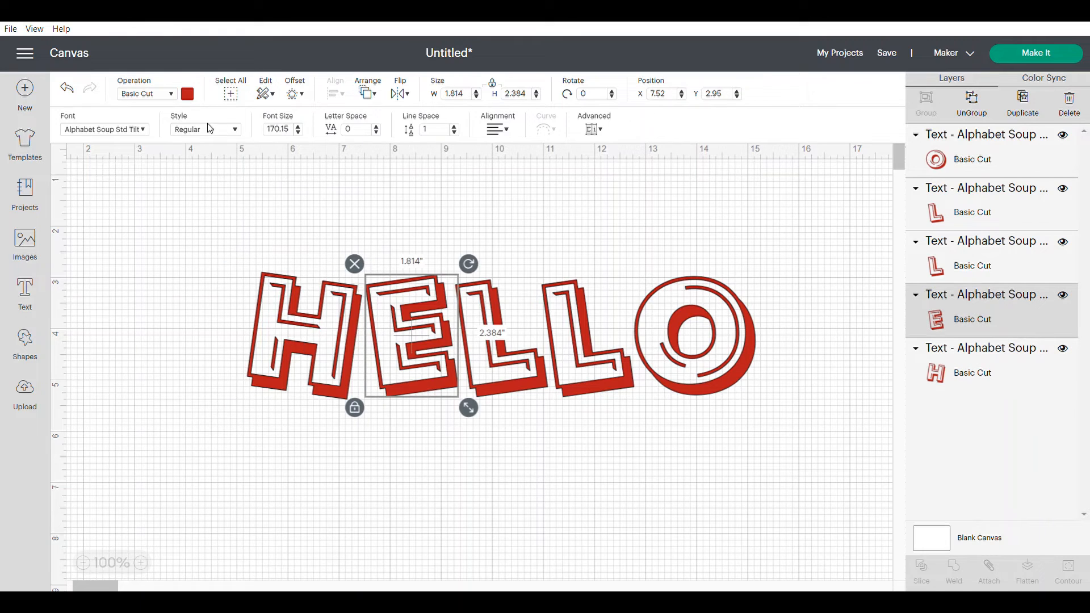
pyautogui.click(189, 94)
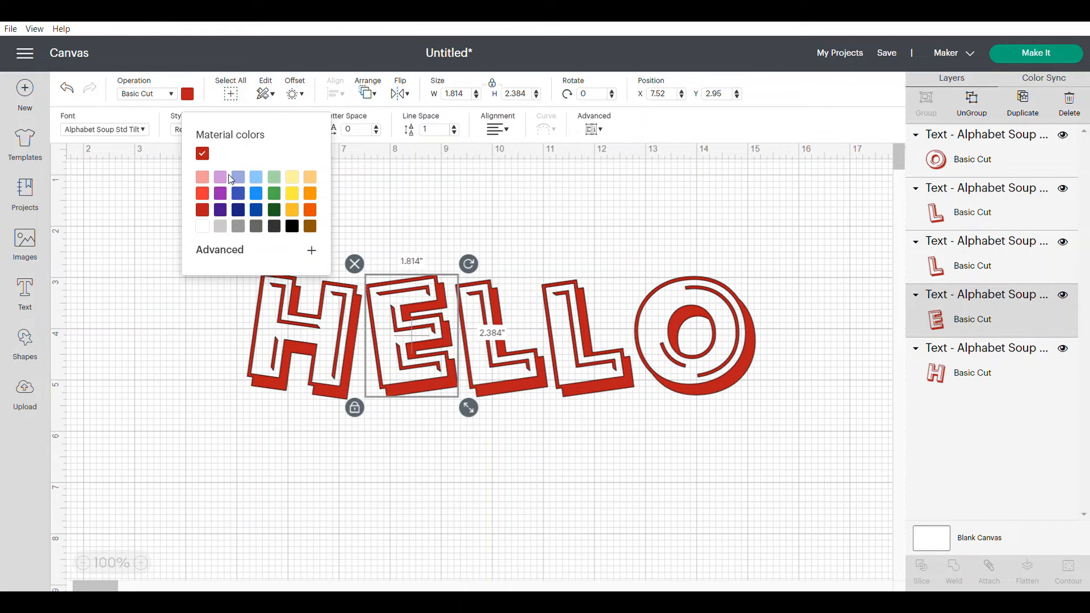
pyautogui.click(243, 194)
# Step: Change the first separate L's material color to bright blue and the second L's to medium green
pyautogui.click(494, 322)
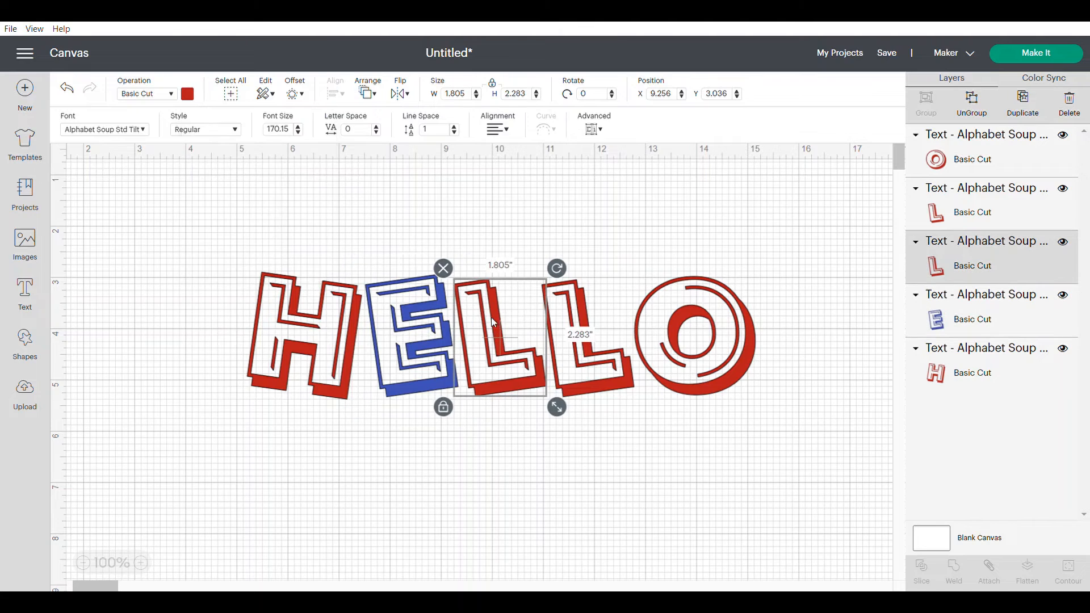
pyautogui.click(189, 94)
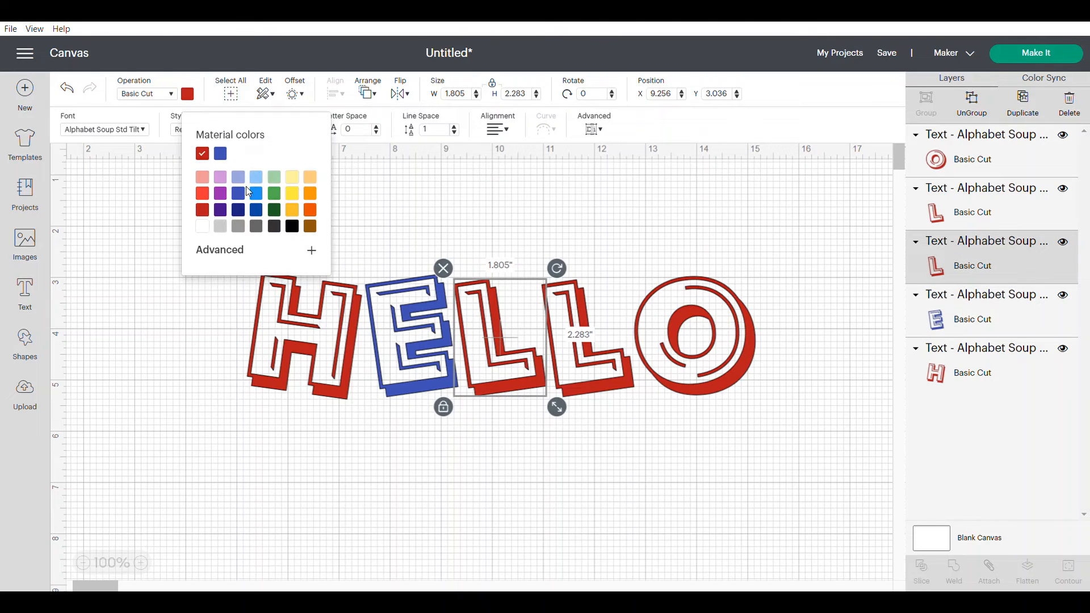
pyautogui.click(263, 194)
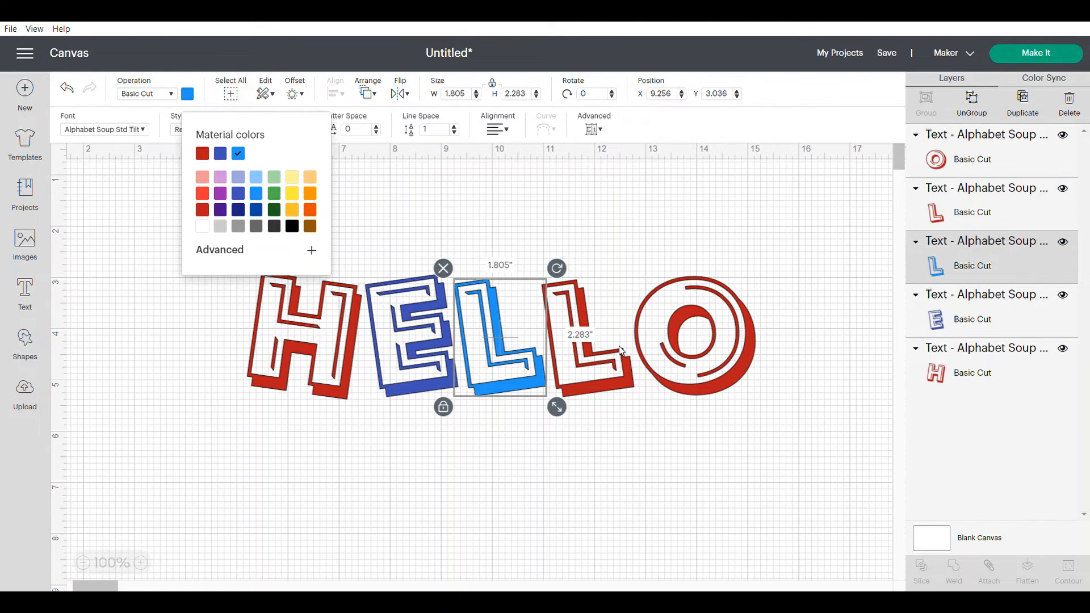
pyautogui.click(578, 310)
pyautogui.click(188, 94)
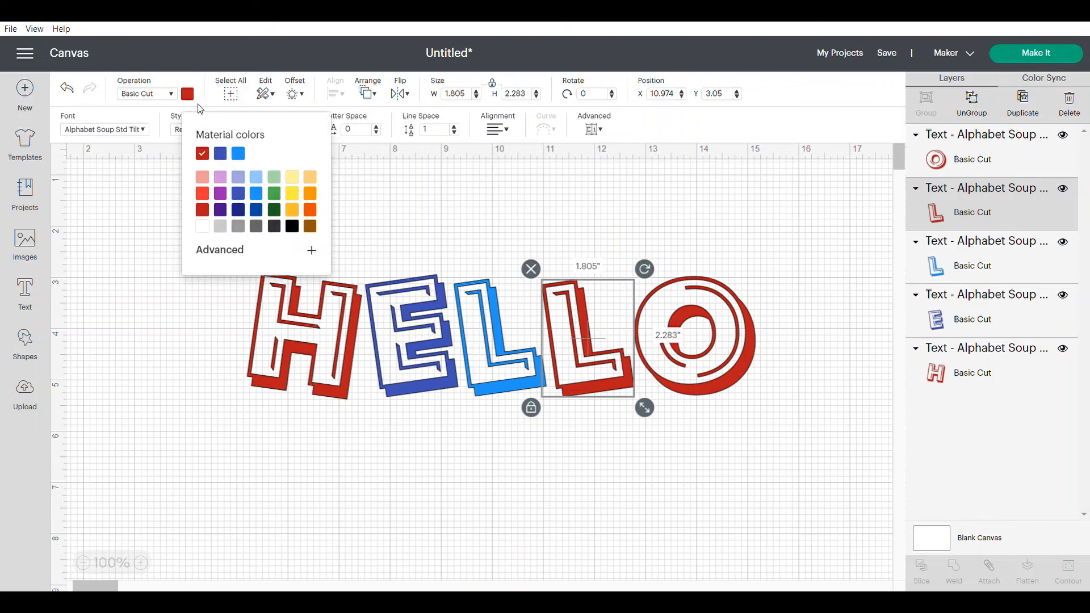
pyautogui.click(274, 194)
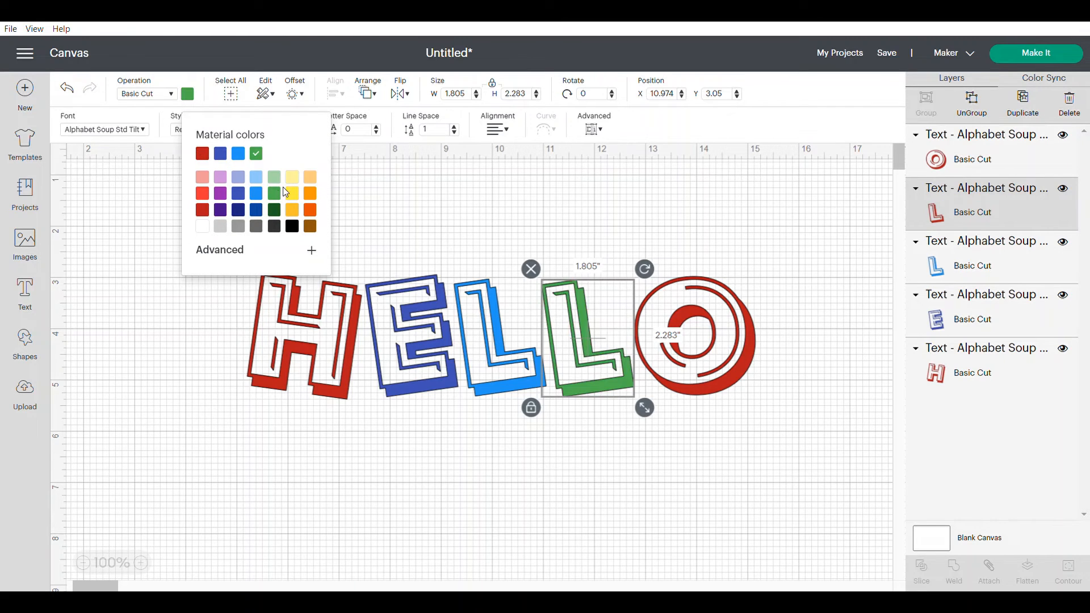
# Step: Change the material color of the separate letter O to pale yellow
pyautogui.click(720, 350)
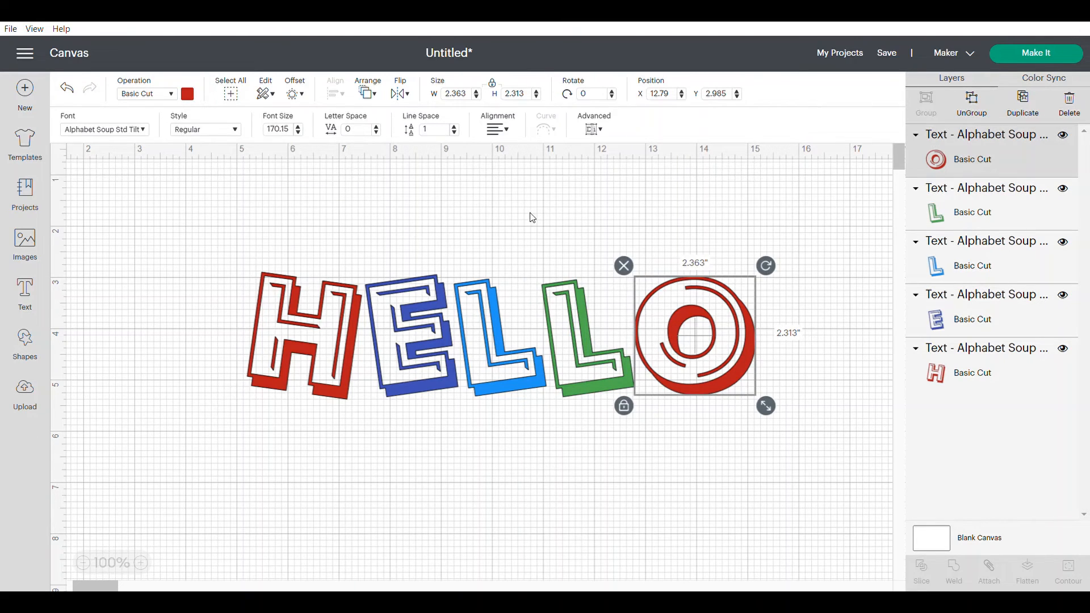
pyautogui.click(187, 94)
pyautogui.click(297, 180)
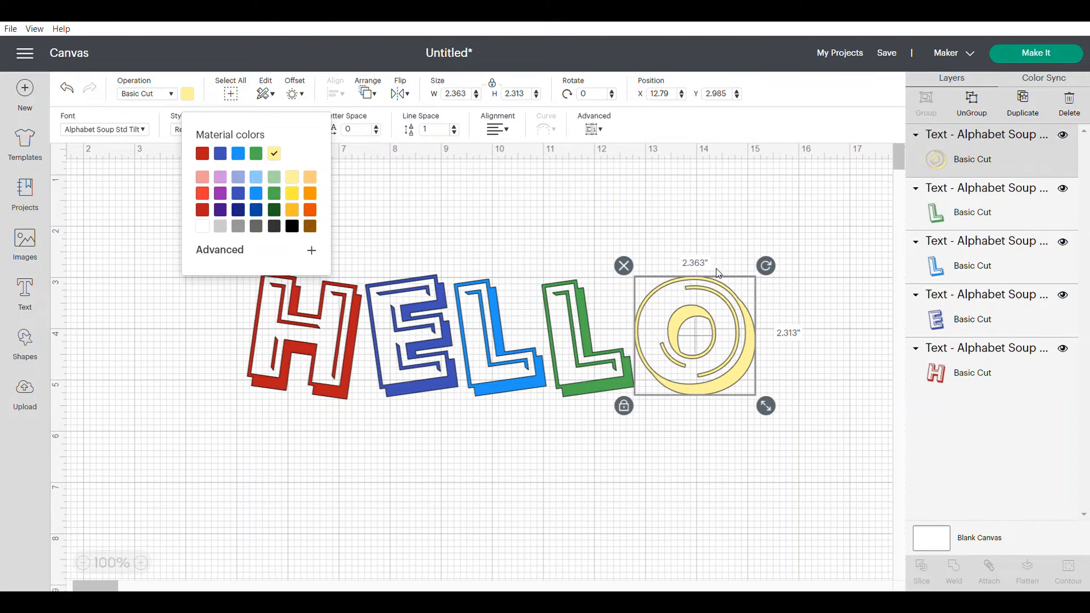
pyautogui.click(755, 226)
# Step: Select all five colored HELLO letters together, move them down the canvas, and delete them
pyautogui.moveTo(787, 334); pyautogui.dragTo(246, 306)
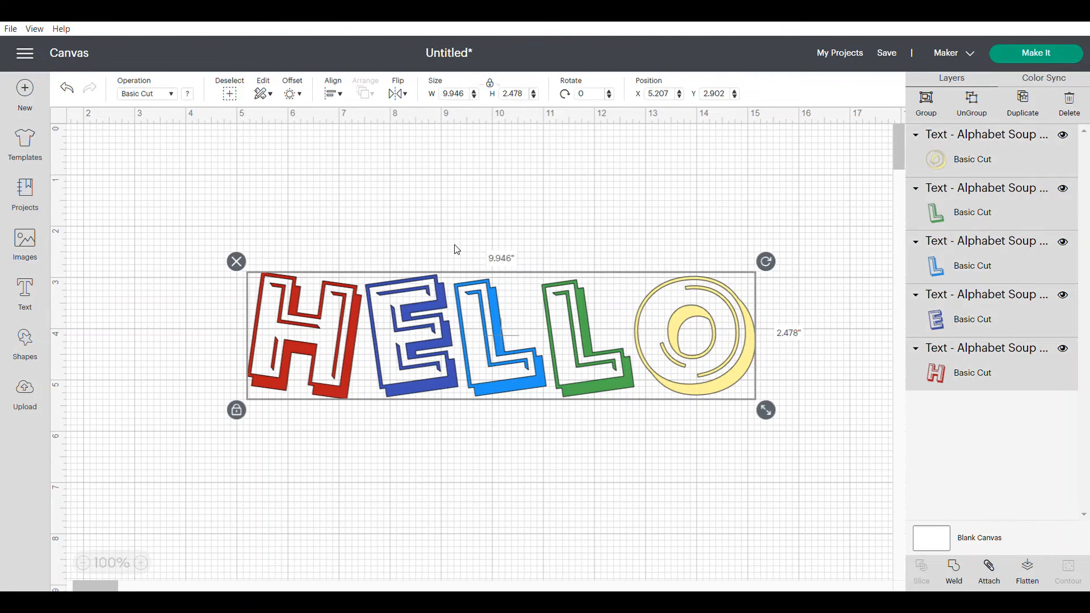
pyautogui.click(524, 214)
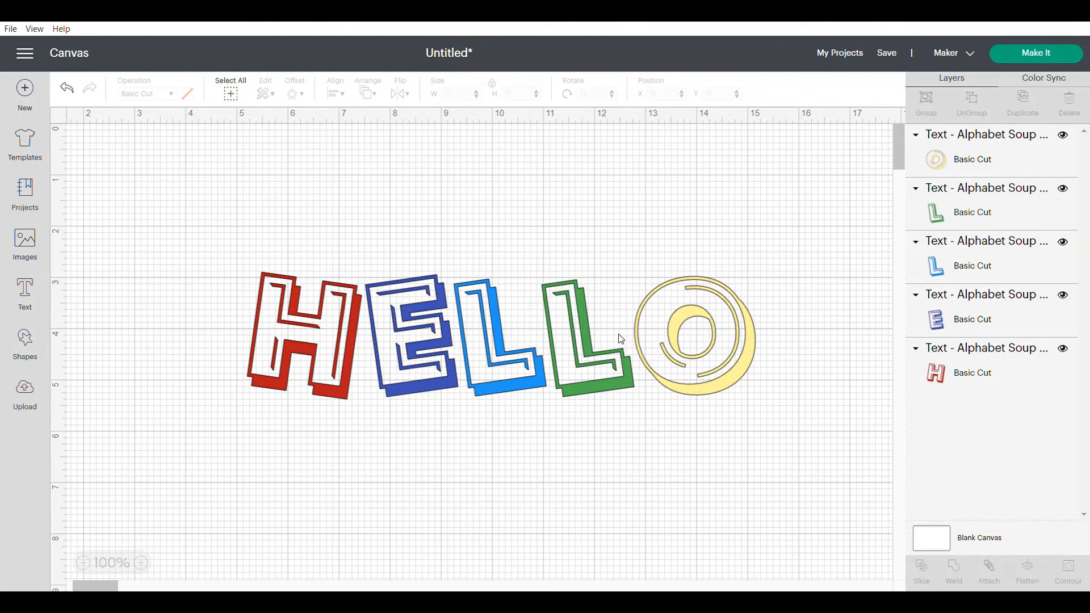
pyautogui.click(498, 322)
pyautogui.moveTo(233, 252); pyautogui.dragTo(766, 397)
pyautogui.moveTo(295, 301); pyautogui.dragTo(310, 445)
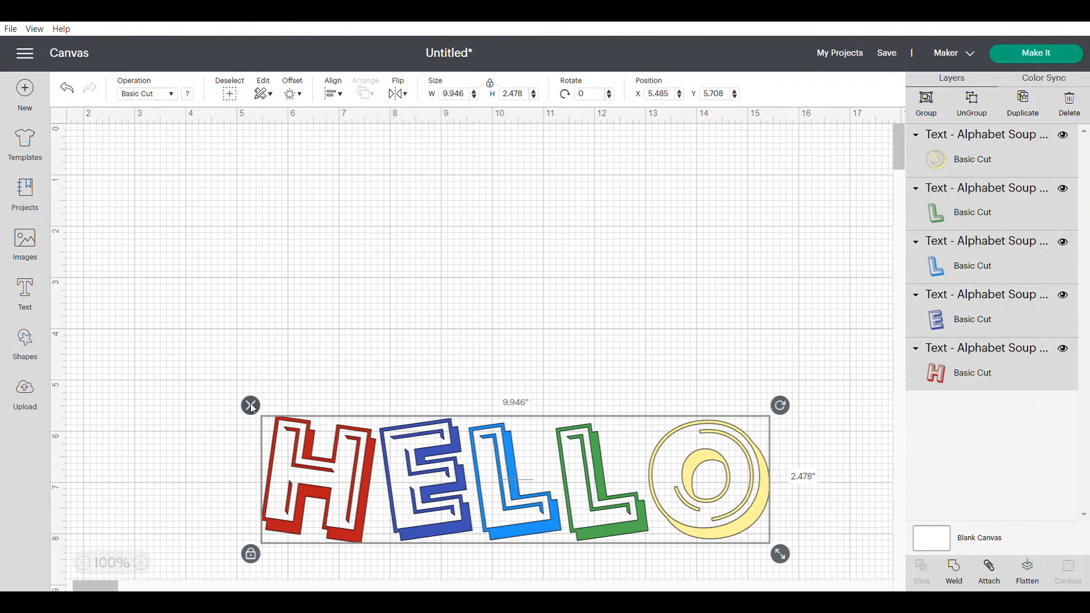
pyautogui.click(250, 406)
# Step: Add a new Hello text, enlarge it to about 10.95 by 3.19 inches, and place it at about X 3.06, Y 2.59
pyautogui.click(24, 289)
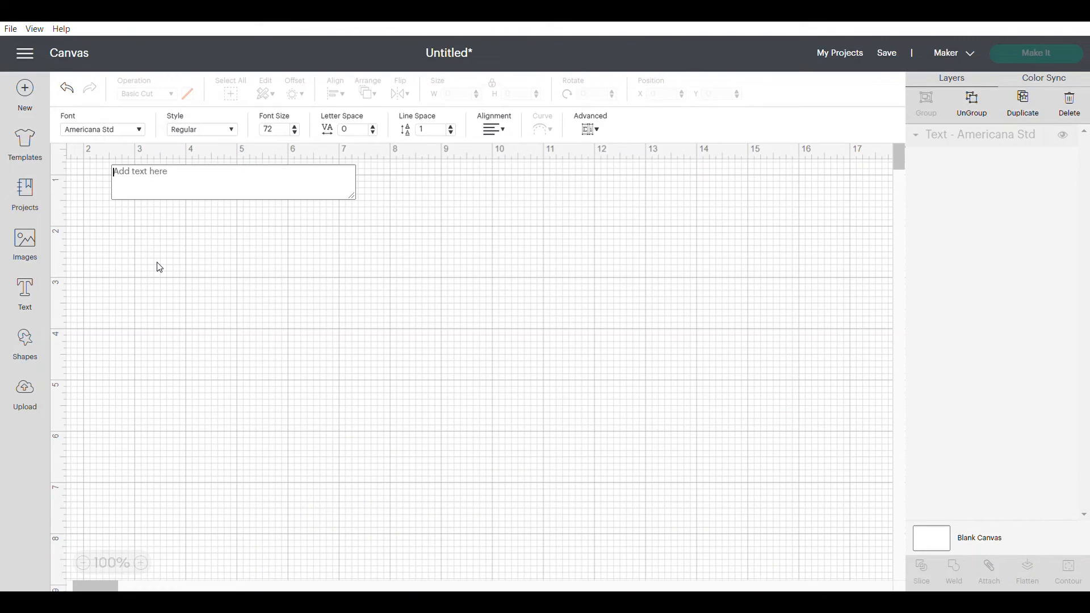
pyautogui.write('Hello')
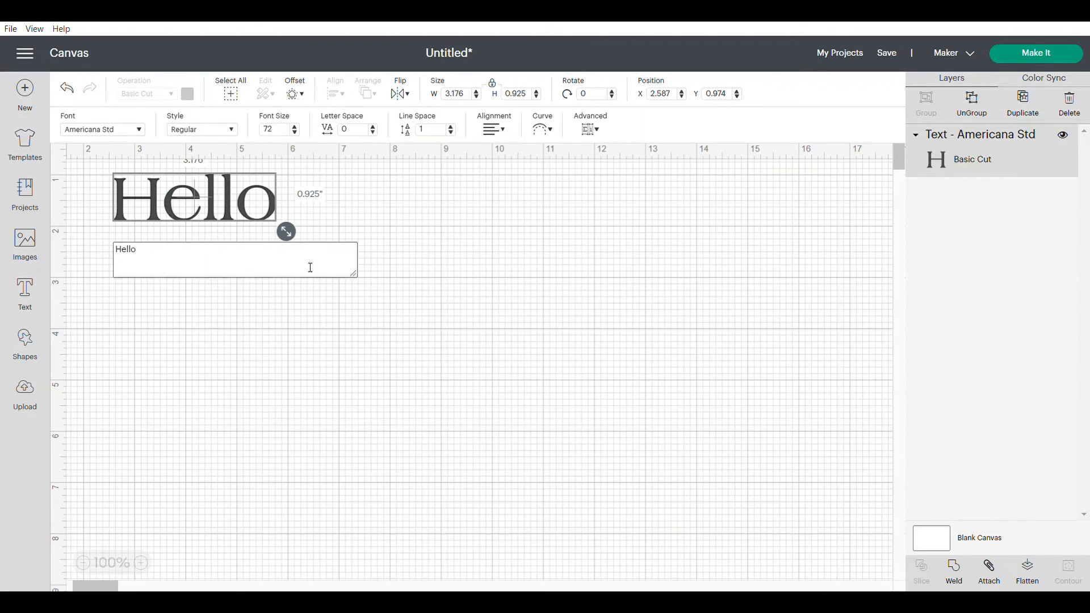
pyautogui.moveTo(288, 233); pyautogui.dragTo(406, 347)
pyautogui.moveTo(384, 306); pyautogui.dragTo(414, 399)
pyautogui.moveTo(255, 304); pyautogui.dragTo(251, 297)
pyautogui.click(264, 314)
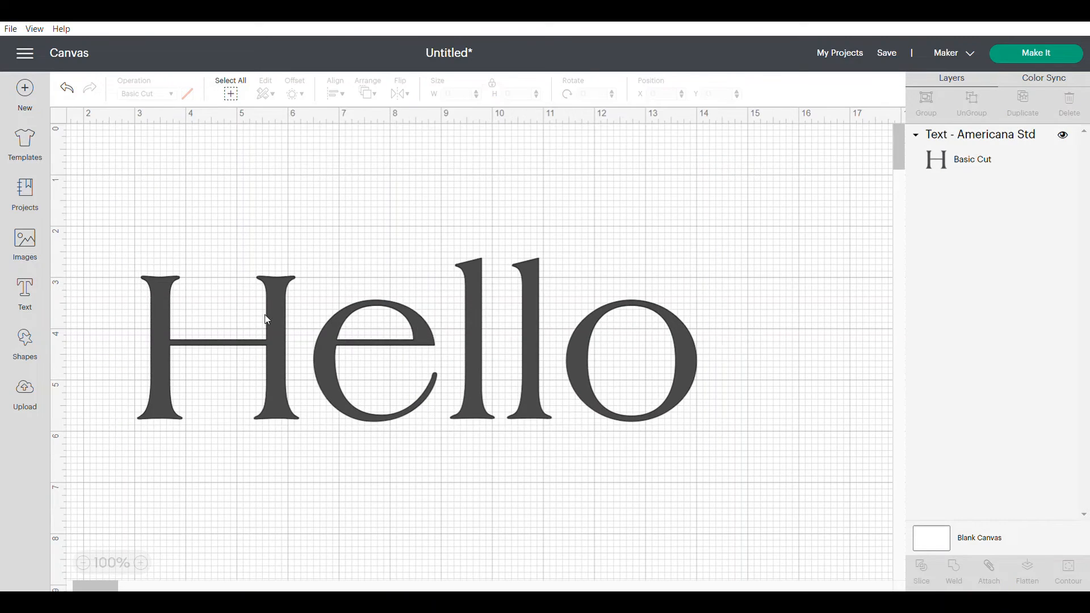
# Step: Try Deselect and Select All on the Hello text, and move it to about X 4.16, Y 3.17
pyautogui.click(281, 313)
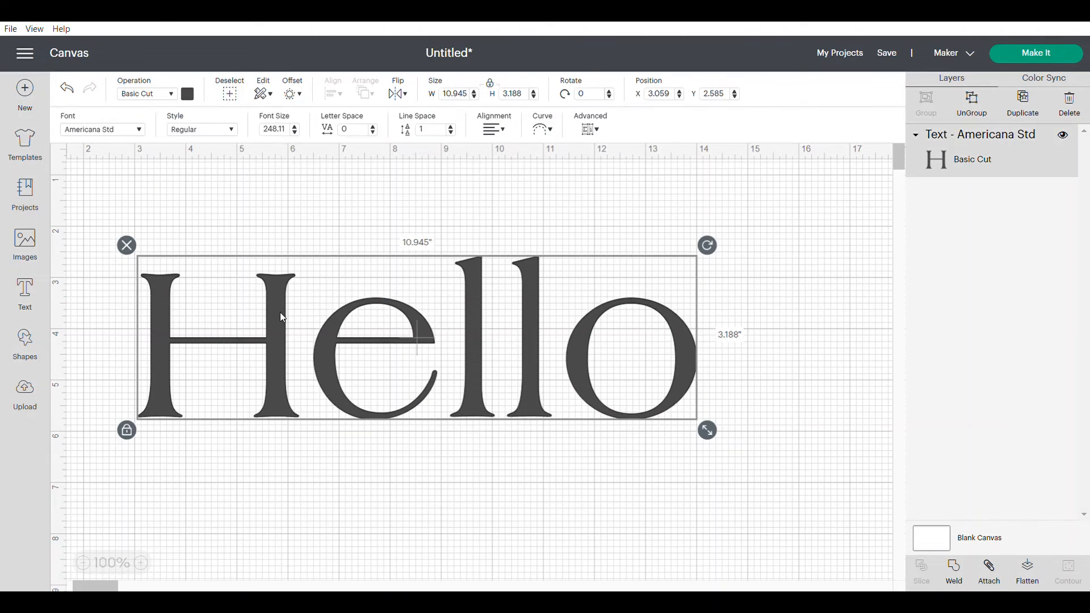
pyautogui.click(231, 96)
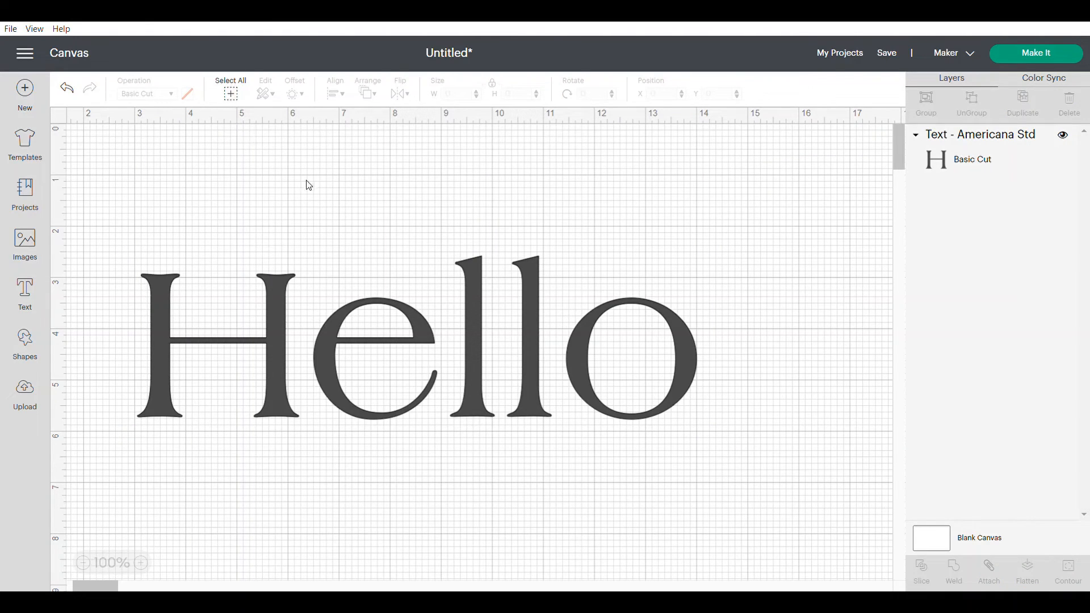
pyautogui.click(236, 99)
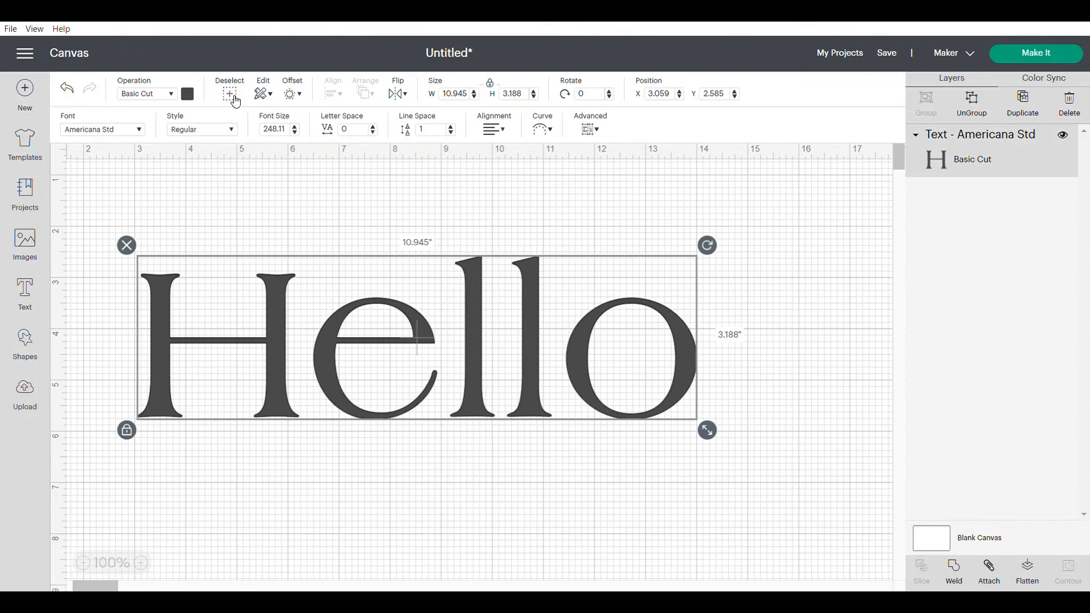
pyautogui.click(210, 210)
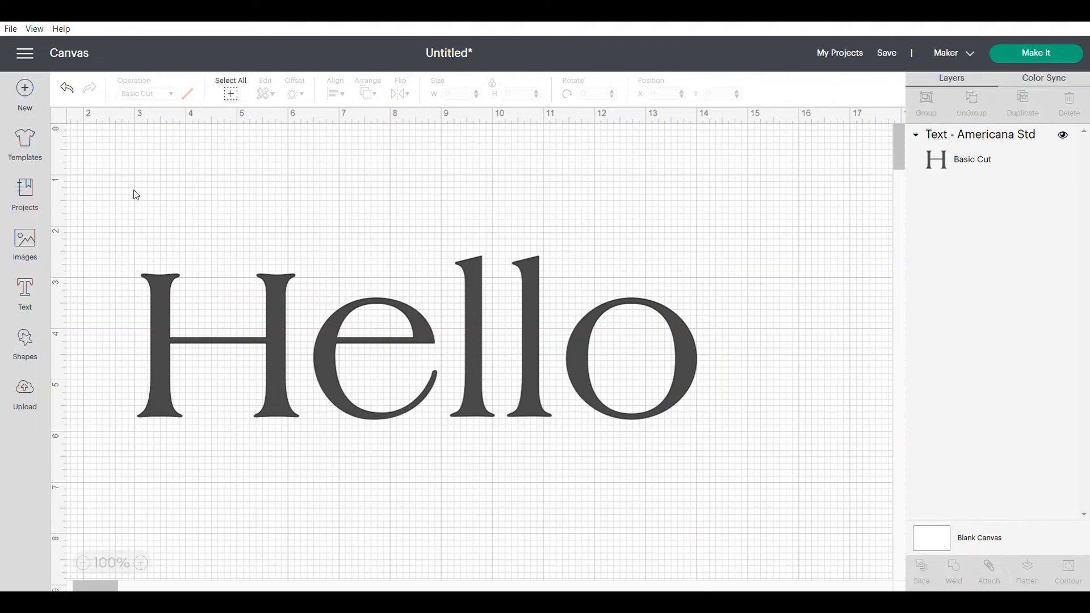
pyautogui.click(282, 335)
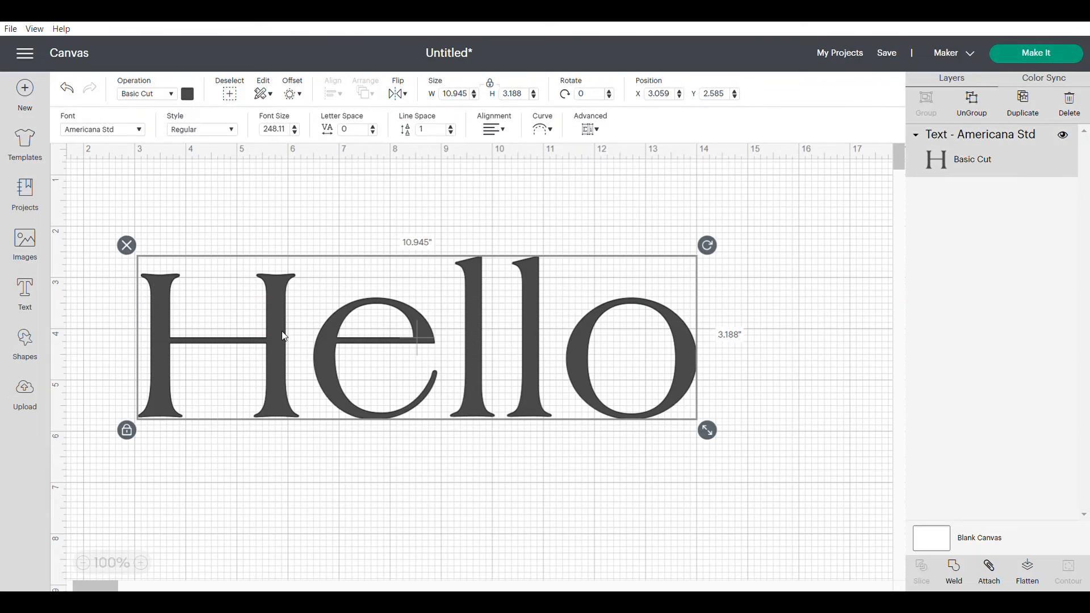
pyautogui.moveTo(282, 330); pyautogui.dragTo(317, 349)
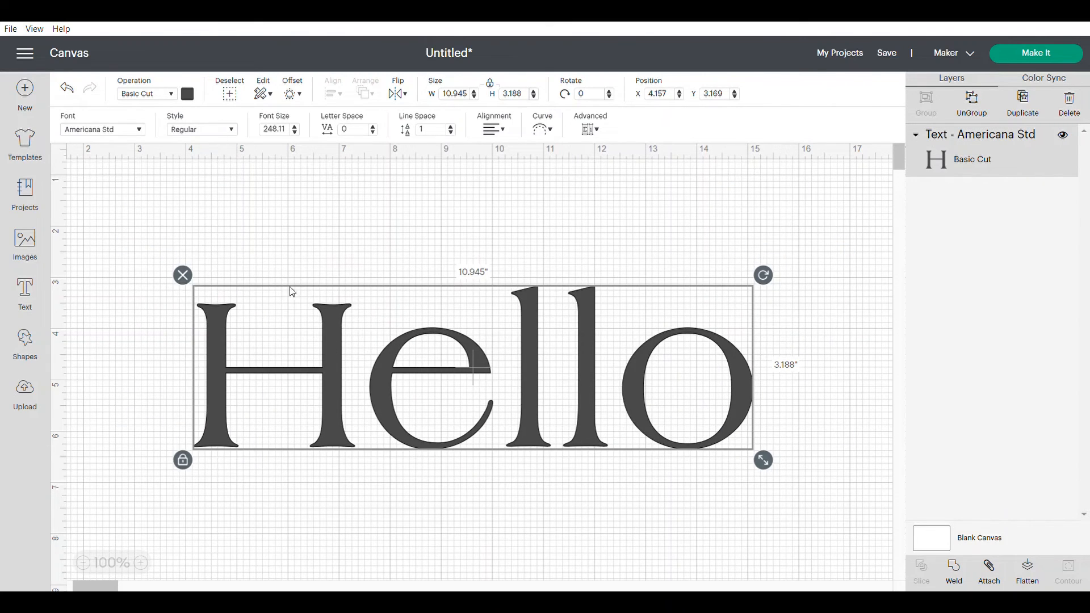
# Step: Cut the Hello text from the canvas and paste it back
pyautogui.click(272, 94)
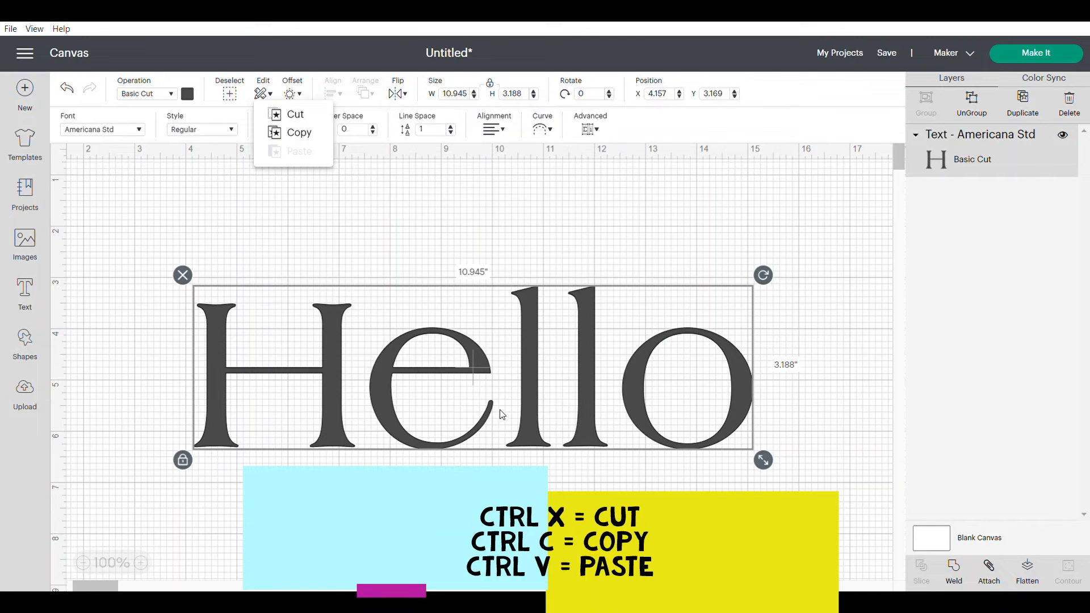
pyautogui.click(510, 256)
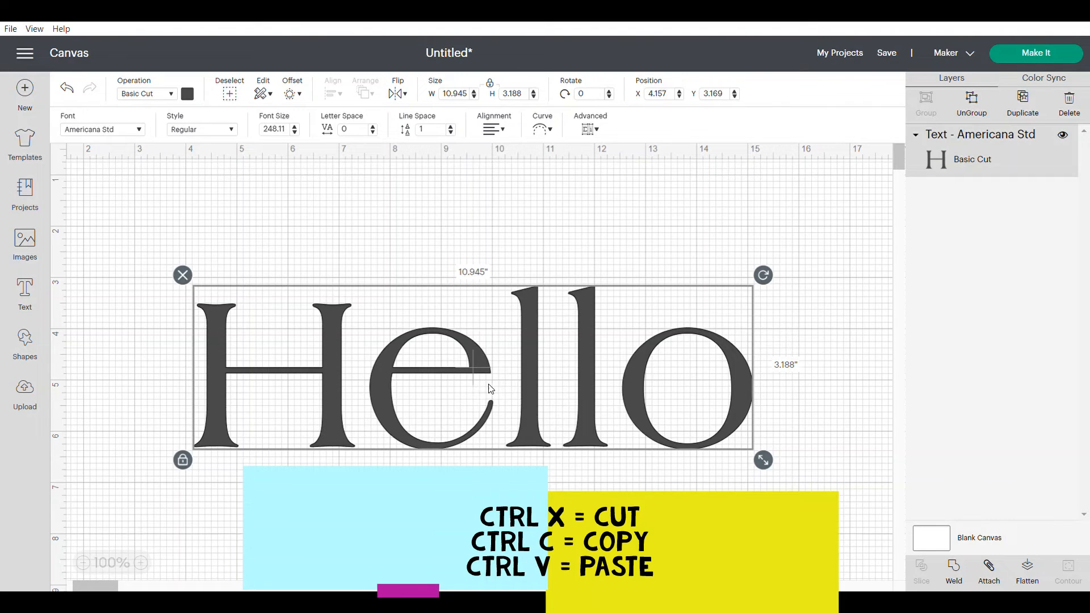
pyautogui.hotkey('ctrl', 'x')
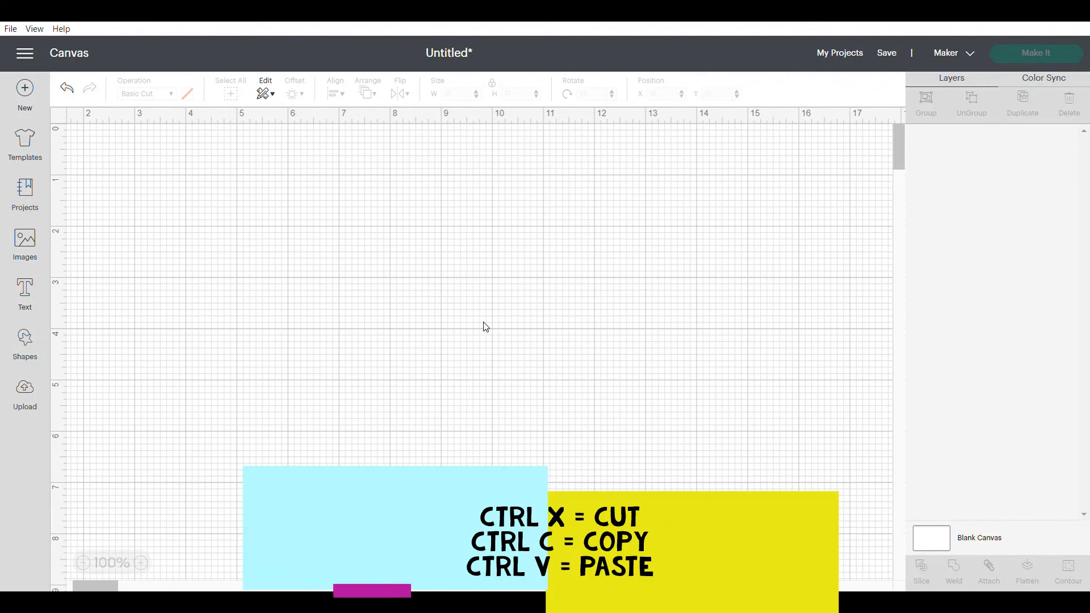
pyautogui.click(275, 95)
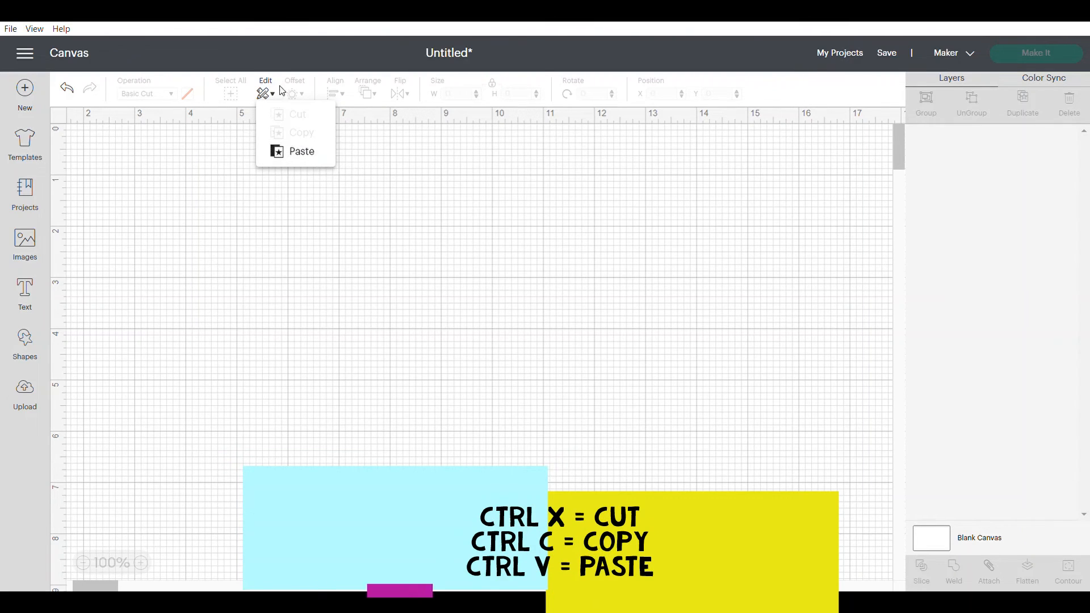
pyautogui.click(363, 268)
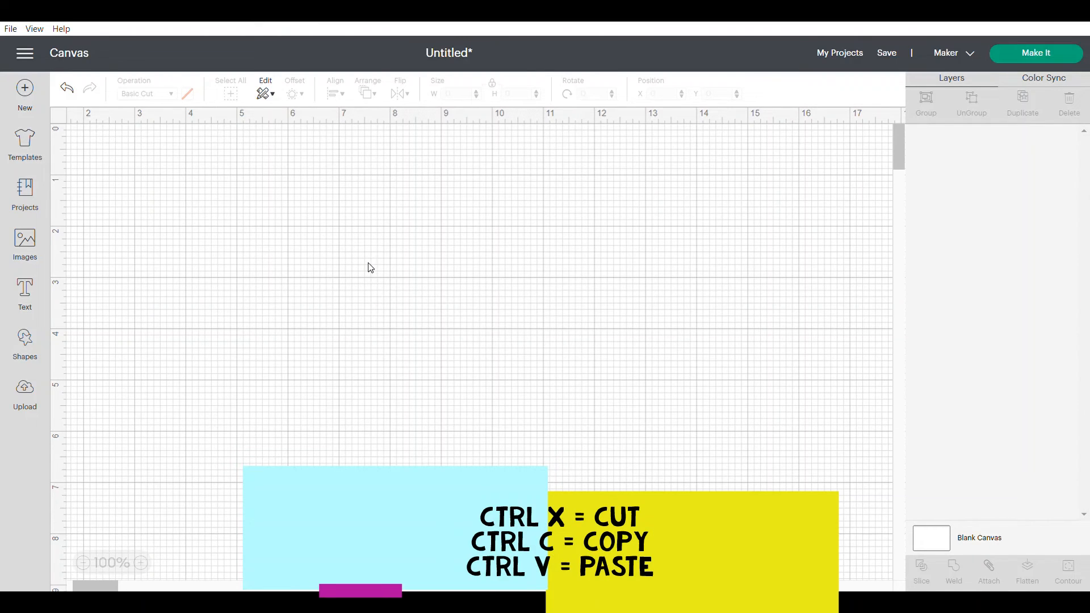
pyautogui.hotkey('ctrl', 'v')
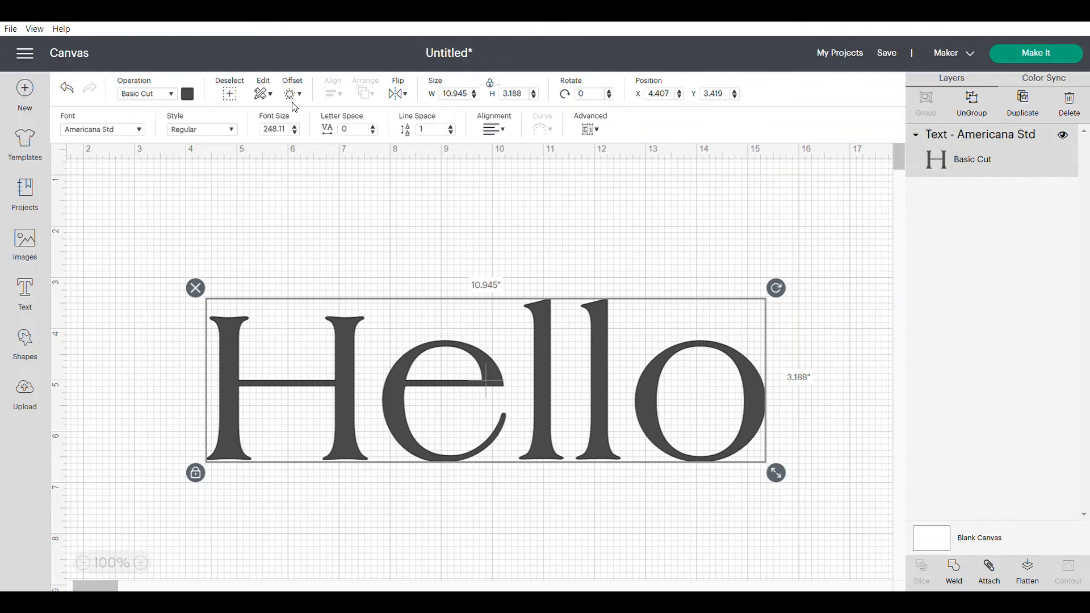
# Step: Move the pasted Hello text to about X 4.14, Y 5.39
pyautogui.moveTo(347, 310); pyautogui.dragTo(353, 277)
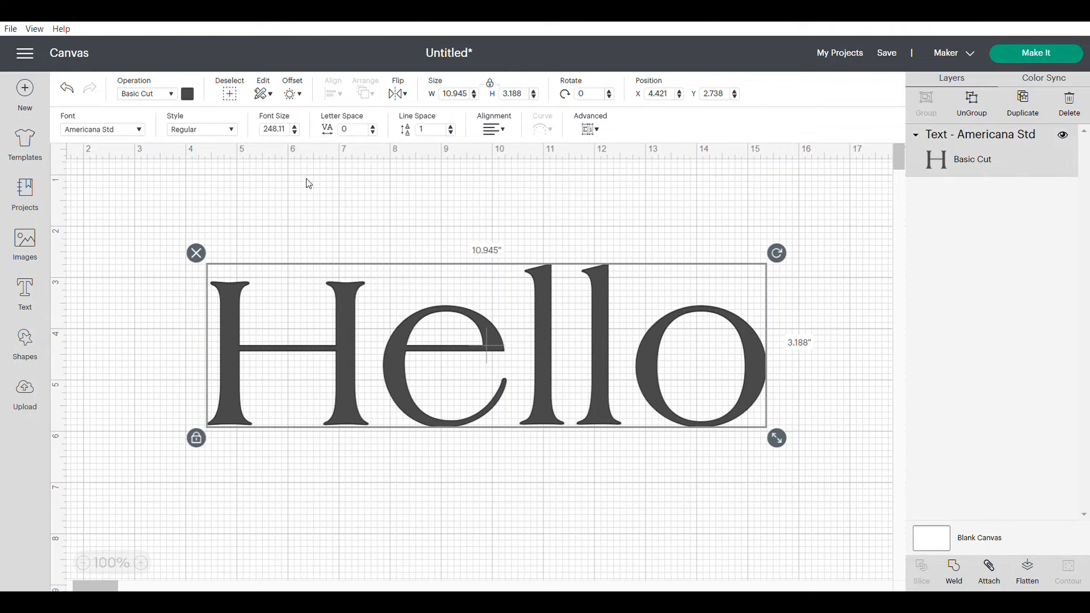
pyautogui.moveTo(354, 309); pyautogui.dragTo(351, 245)
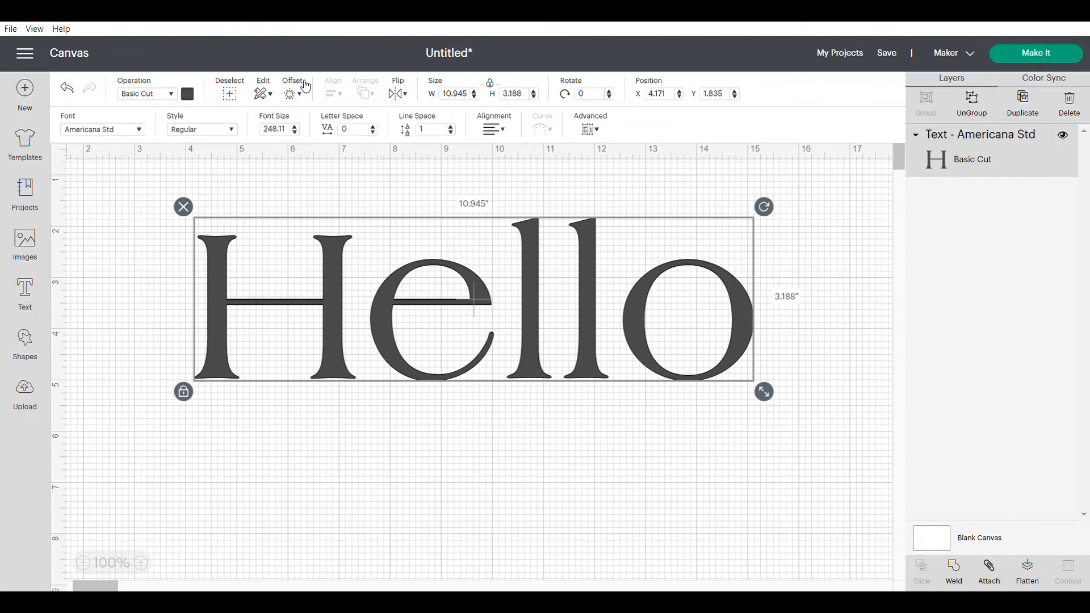
pyautogui.moveTo(339, 241); pyautogui.dragTo(340, 425)
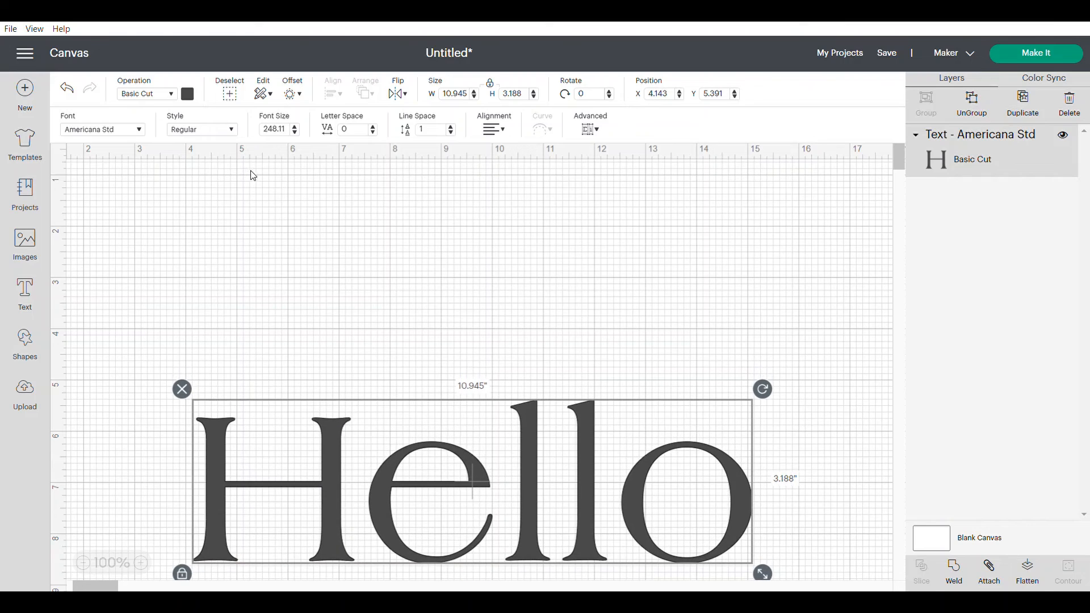
# Step: Try a 0.542 in offset distance on the Hello text, and apply a 0.3 in offset with rounded corners and welded offsets
pyautogui.click(303, 98)
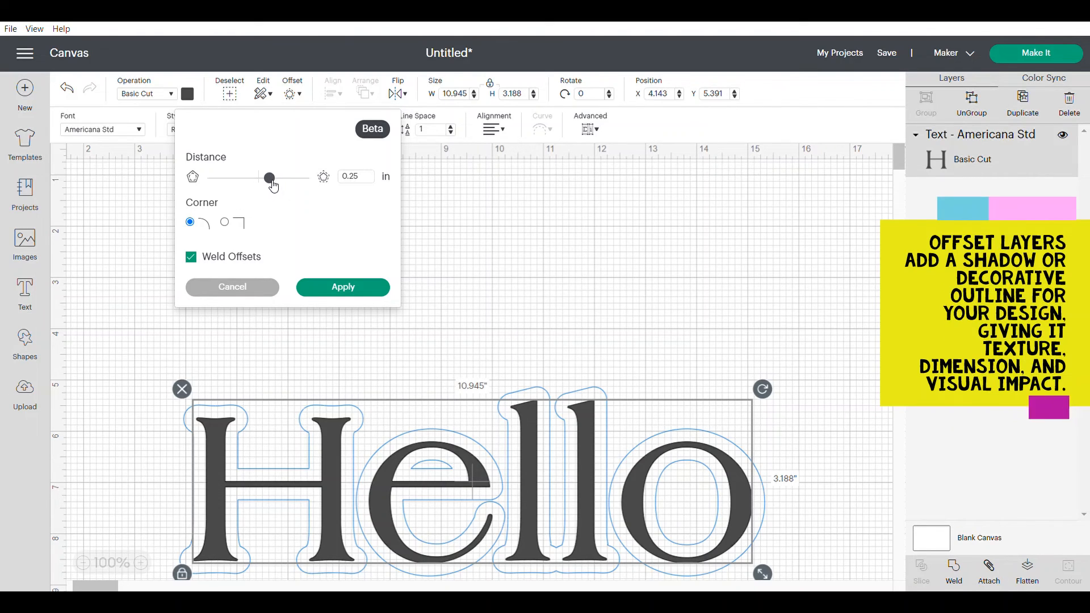
pyautogui.moveTo(274, 186)
pyautogui.mouseDown()
pyautogui.moveTo(241, 184)
pyautogui.moveTo(300, 185)
pyautogui.moveTo(283, 179)
pyautogui.mouseUp()
pyautogui.click(343, 179)
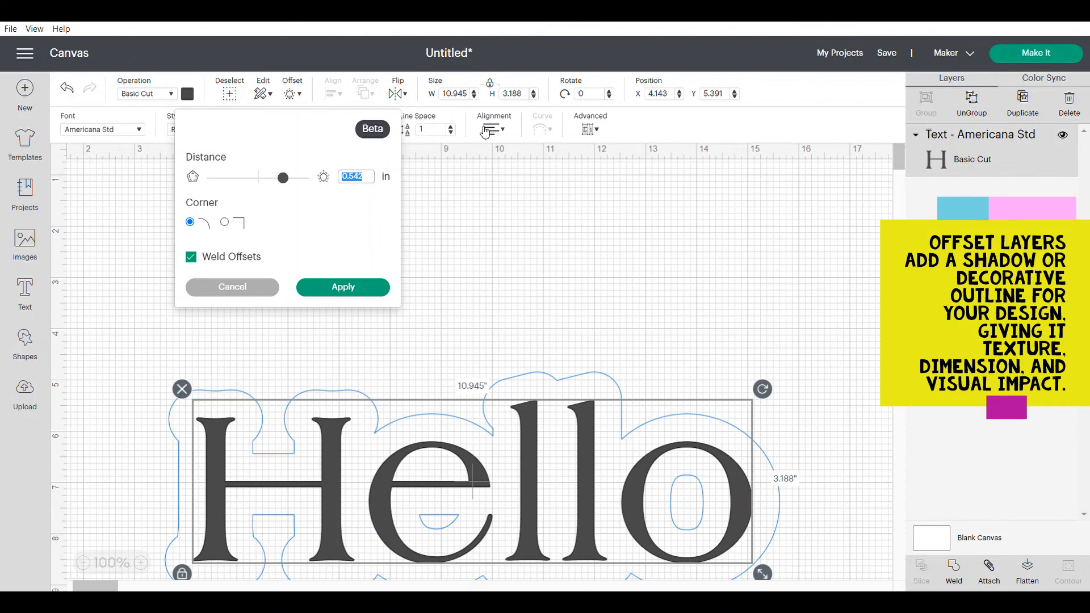
pyautogui.write('0.3')
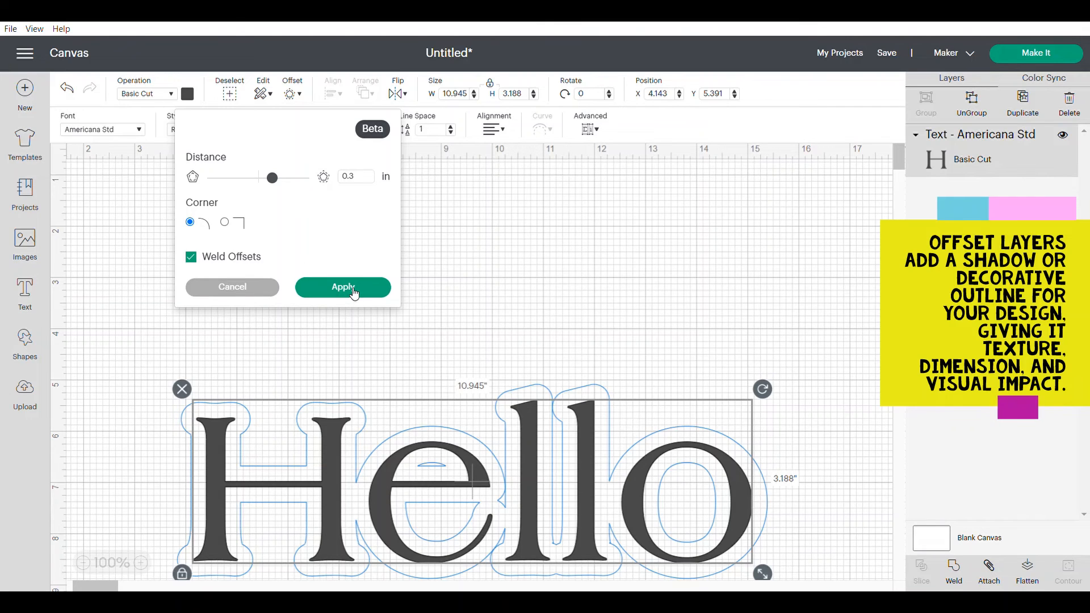
pyautogui.click(345, 287)
# Step: Move the Hello text and its offset up together, and separate them with the black offset at about X 3.55, Y 0.69 above the gray text
pyautogui.click(467, 402)
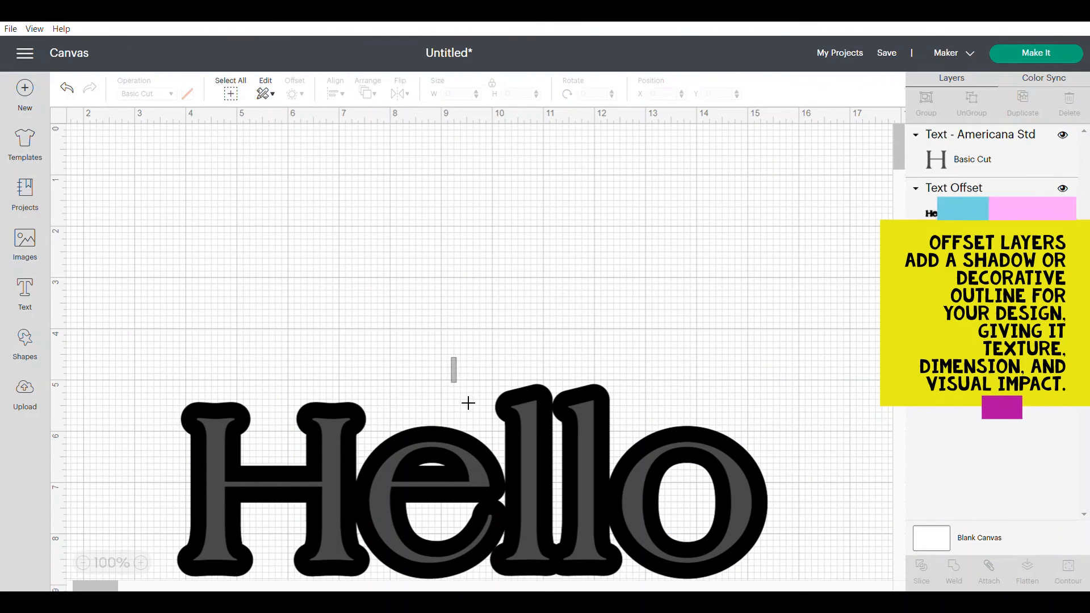
pyautogui.click(481, 488)
pyautogui.moveTo(482, 488); pyautogui.dragTo(469, 299)
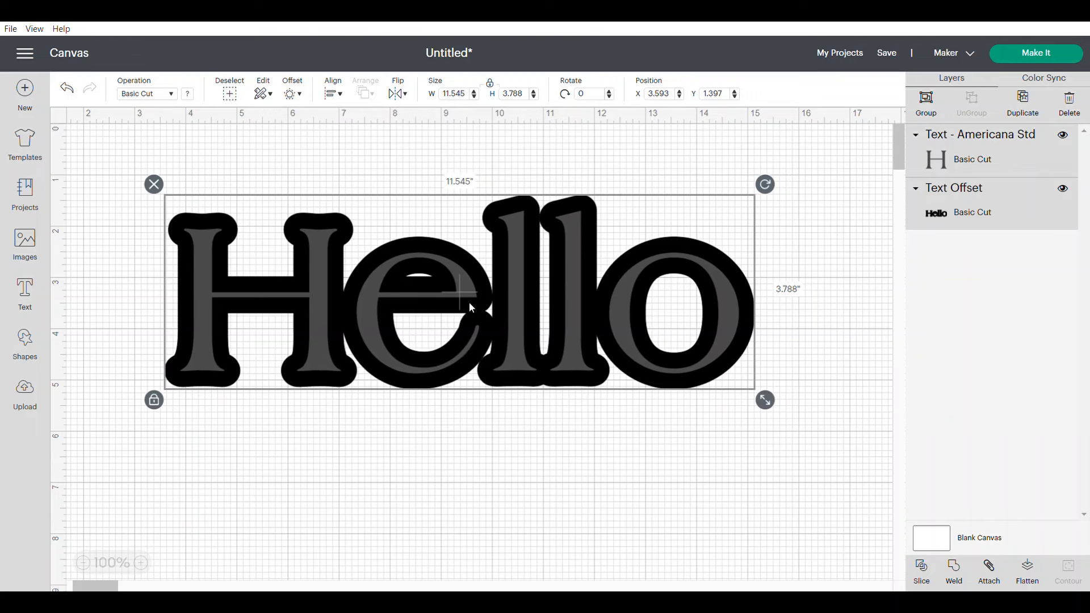
pyautogui.click(480, 481)
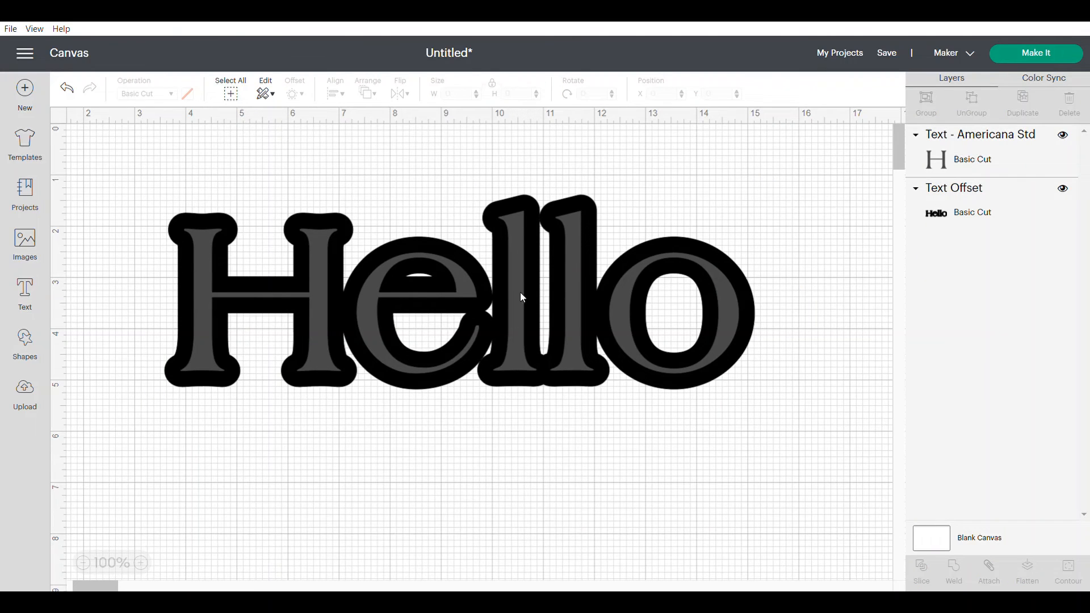
pyautogui.moveTo(516, 284); pyautogui.dragTo(515, 477)
pyautogui.moveTo(494, 329); pyautogui.dragTo(488, 288)
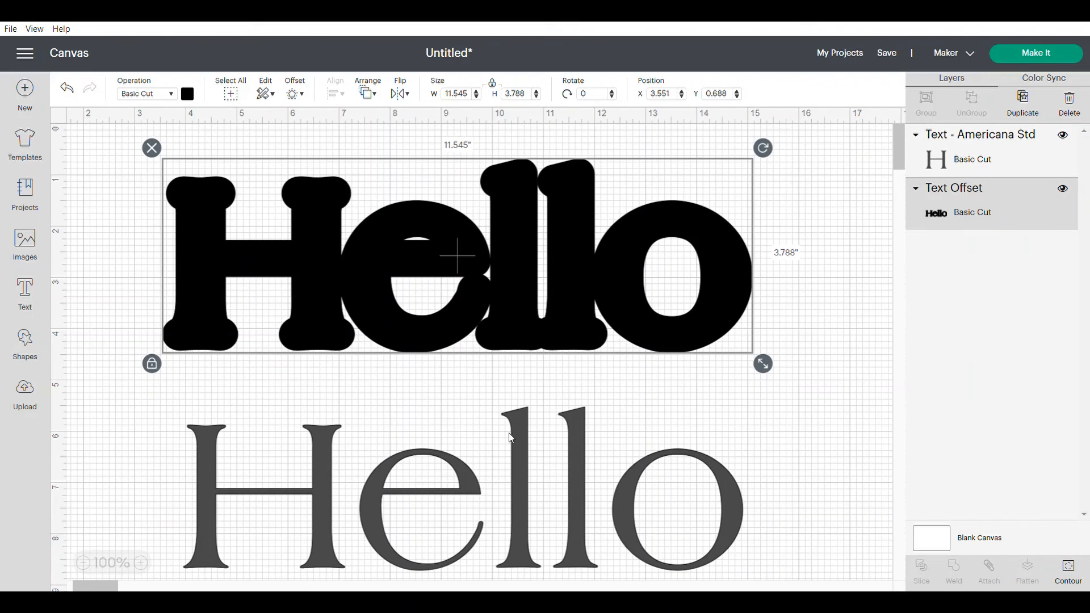
# Step: Move the gray Hello text up to just below the black offset, and recolor the offset white
pyautogui.moveTo(521, 444); pyautogui.dragTo(514, 404)
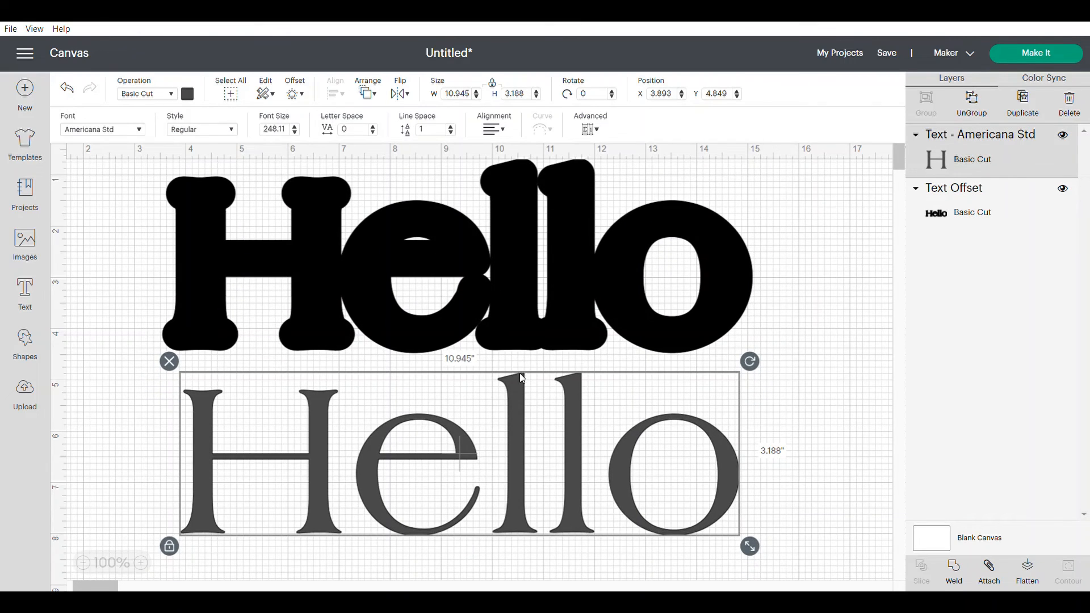
pyautogui.click(279, 247)
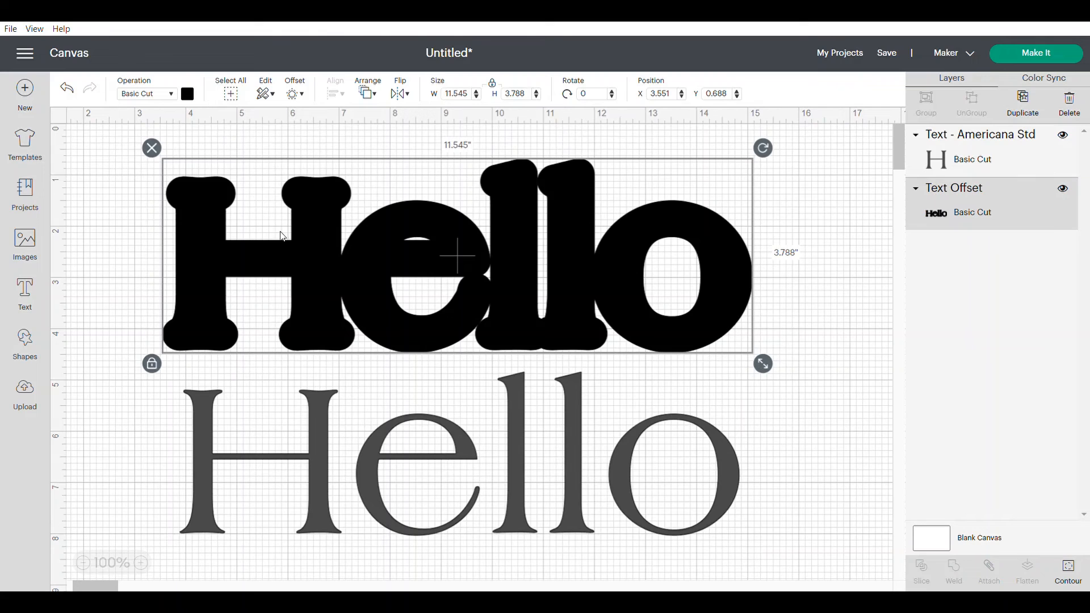
pyautogui.click(189, 97)
pyautogui.click(203, 226)
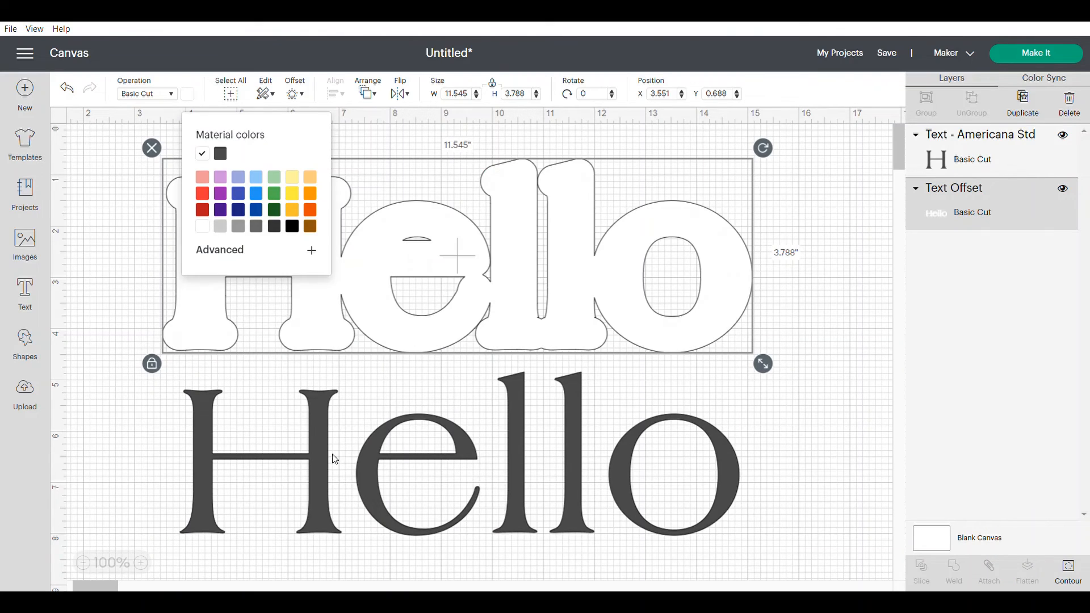
# Step: Recolor the gray Hello text red
pyautogui.click(334, 457)
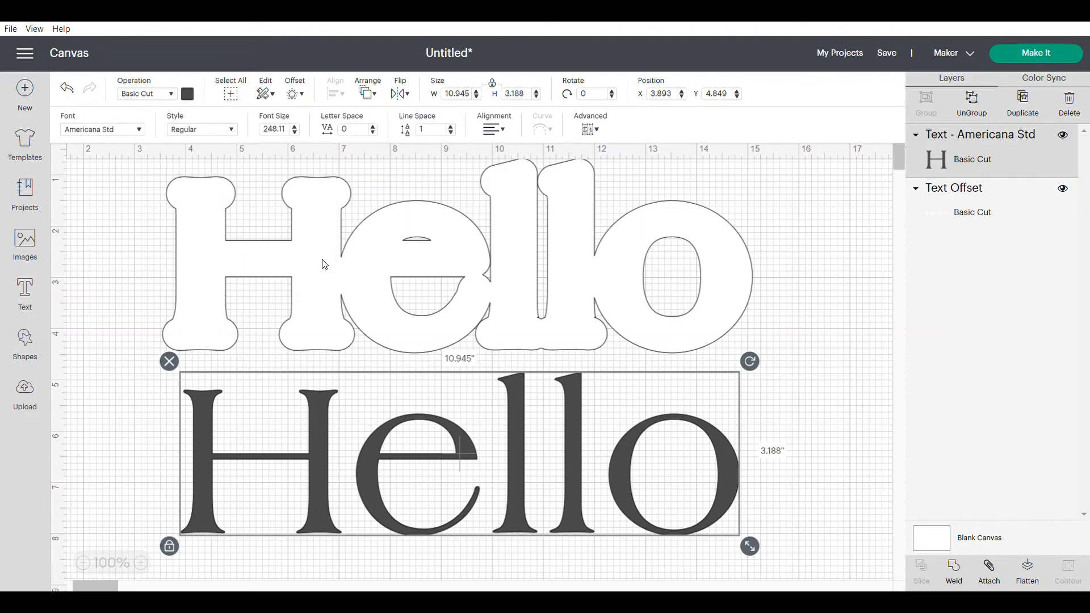
pyautogui.click(188, 96)
pyautogui.click(203, 193)
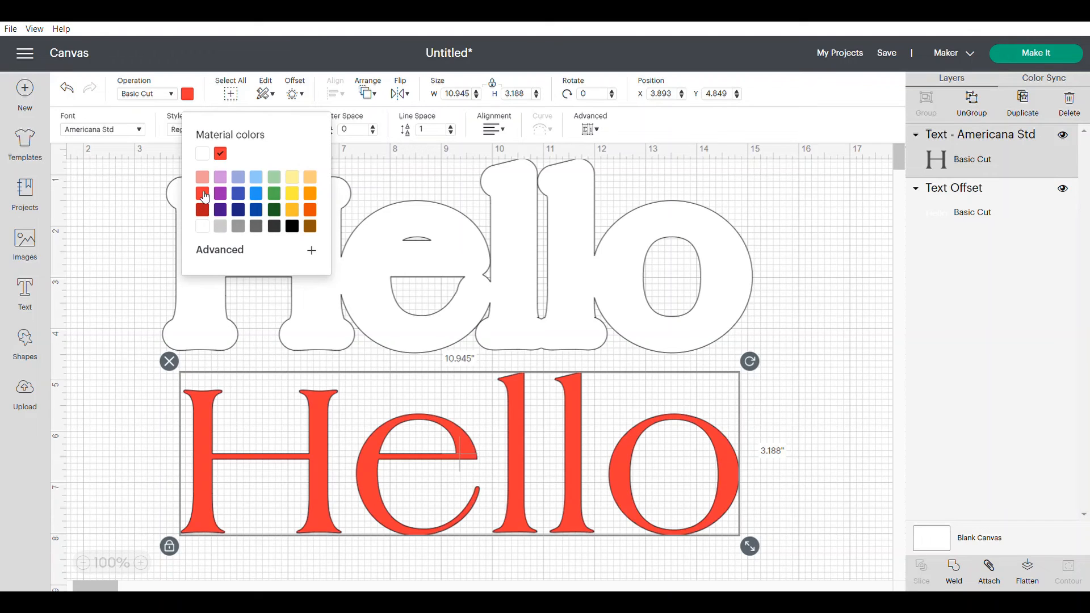
# Step: Center the red Hello text on its white offset, and place the offset at about X 3.79, Y 1.99
pyautogui.moveTo(434, 461); pyautogui.dragTo(426, 256)
pyautogui.click(469, 500)
pyautogui.moveTo(452, 407); pyautogui.dragTo(403, 359)
pyautogui.click(437, 494)
pyautogui.moveTo(427, 397); pyautogui.dragTo(435, 405)
pyautogui.click(457, 491)
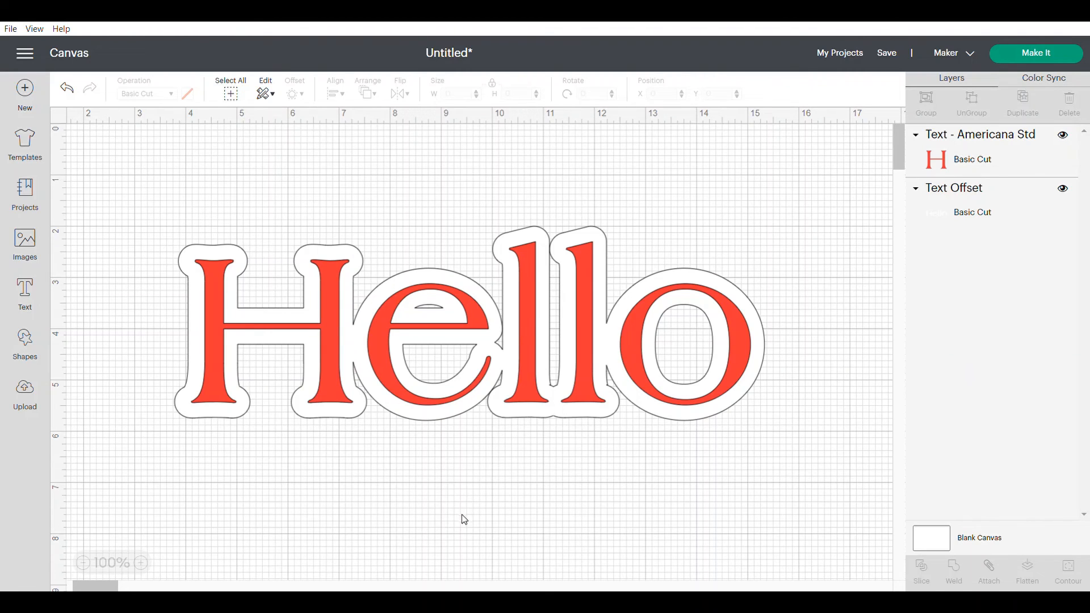
# Step: Move the red Hello text below the white offset, and apply a 0.486 in offset with rounded corners to the white layer
pyautogui.moveTo(399, 310); pyautogui.dragTo(423, 497)
pyautogui.click(410, 308)
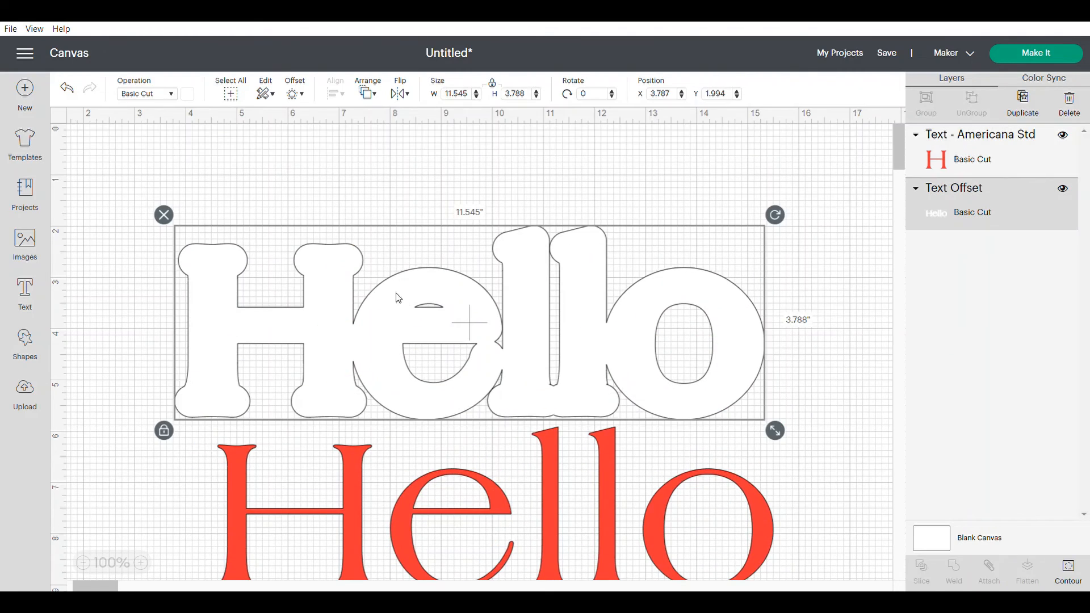
pyautogui.click(305, 98)
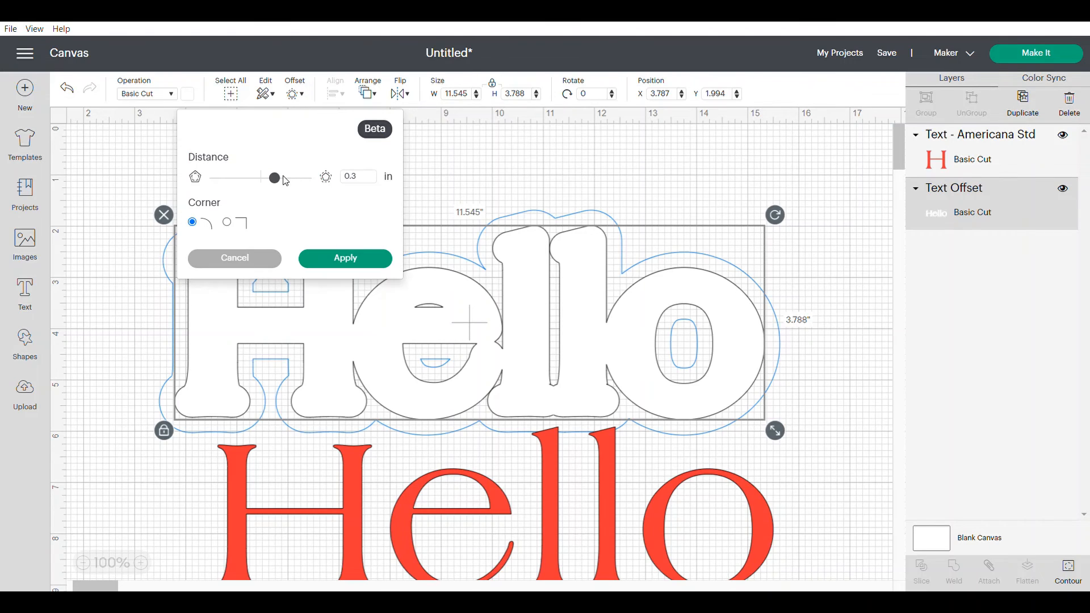
pyautogui.moveTo(282, 185); pyautogui.dragTo(289, 187)
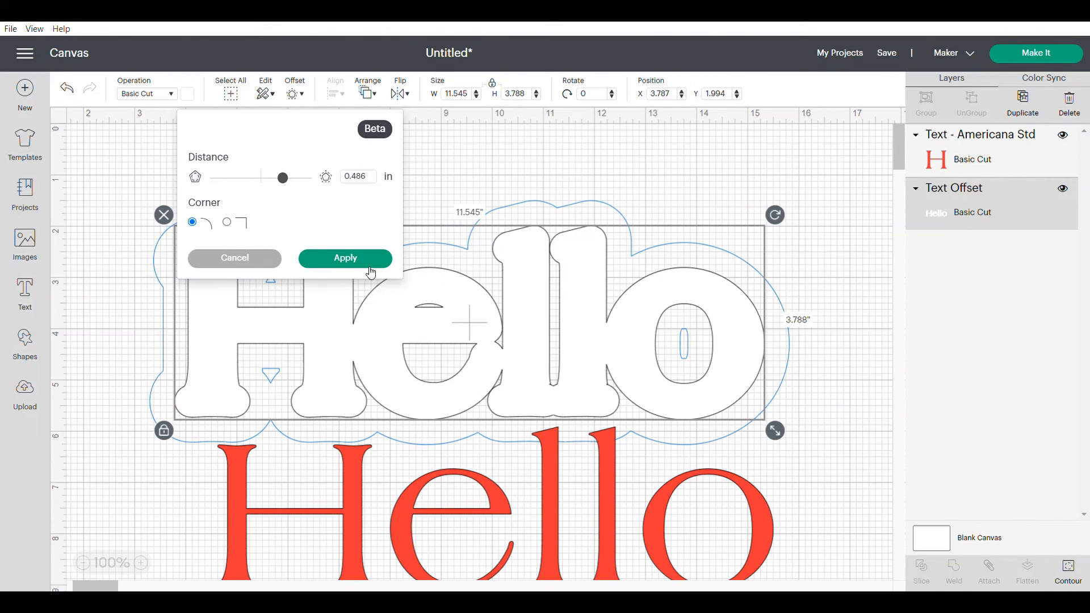
pyautogui.click(368, 260)
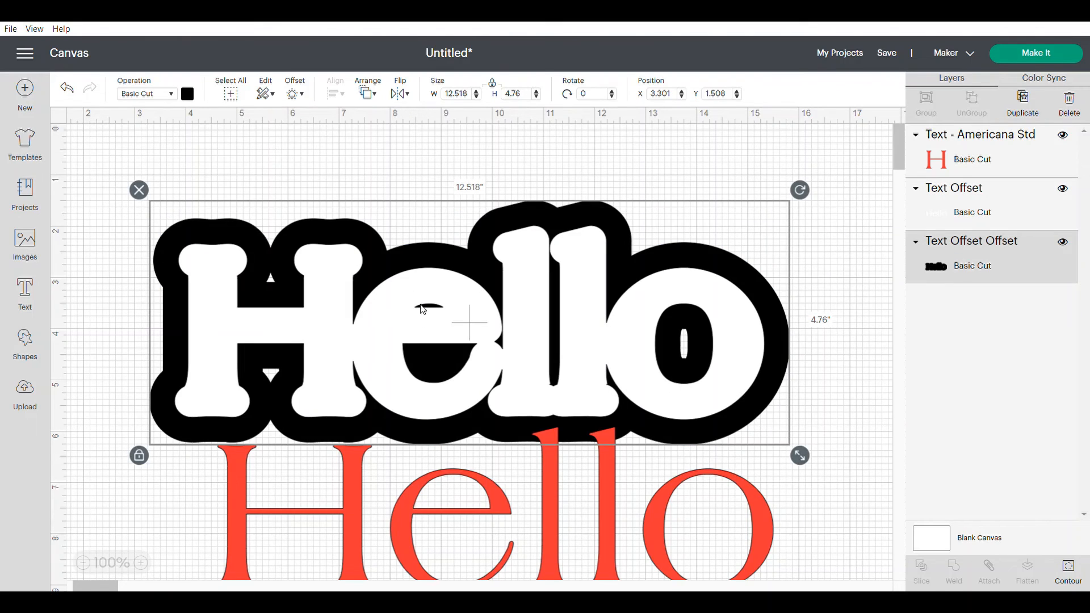
# Step: Center the white offset on the black one at about X 3.86, Y 2.04, and stack the red Hello text on top
pyautogui.moveTo(420, 307)
pyautogui.mouseDown()
pyautogui.moveTo(492, 326)
pyautogui.moveTo(407, 307)
pyautogui.moveTo(418, 450)
pyautogui.moveTo(428, 450)
pyautogui.moveTo(406, 313)
pyautogui.moveTo(427, 311)
pyautogui.mouseUp()
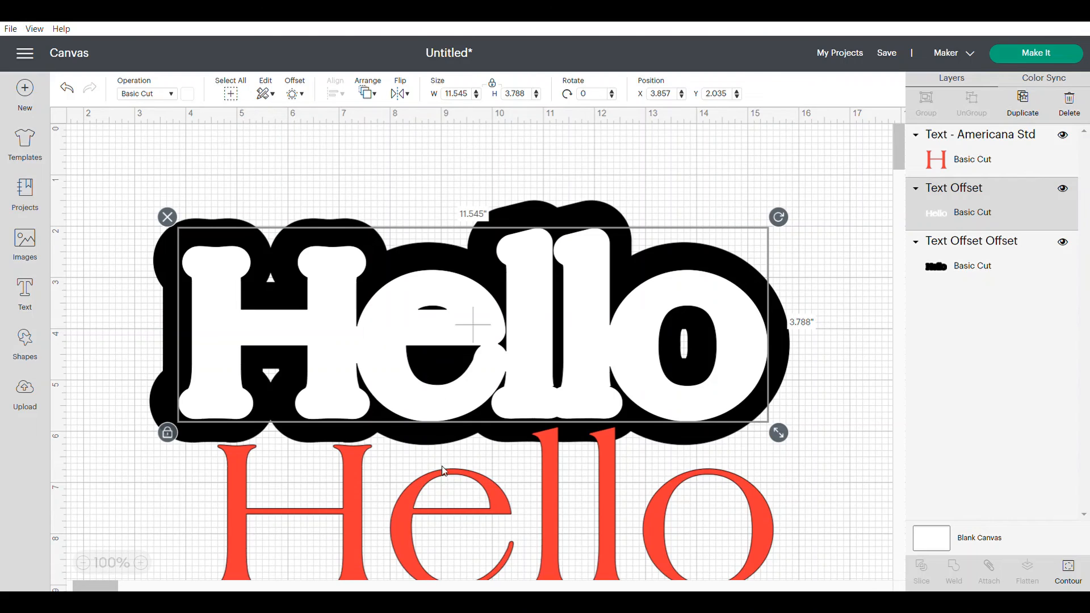
pyautogui.moveTo(444, 472); pyautogui.dragTo(425, 289)
pyautogui.click(455, 496)
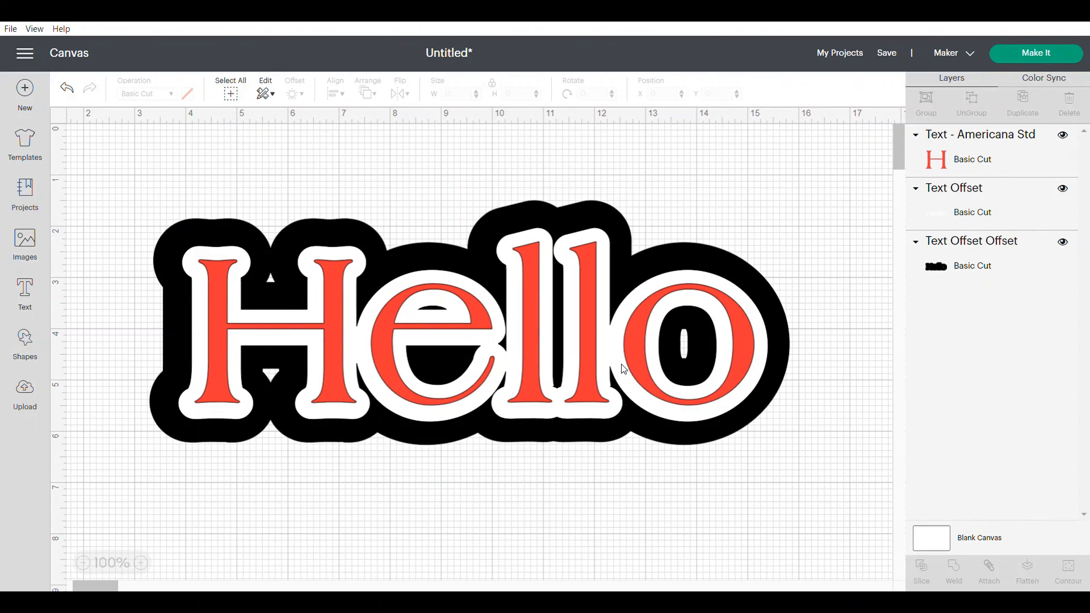
pyautogui.moveTo(627, 374); pyautogui.dragTo(629, 377)
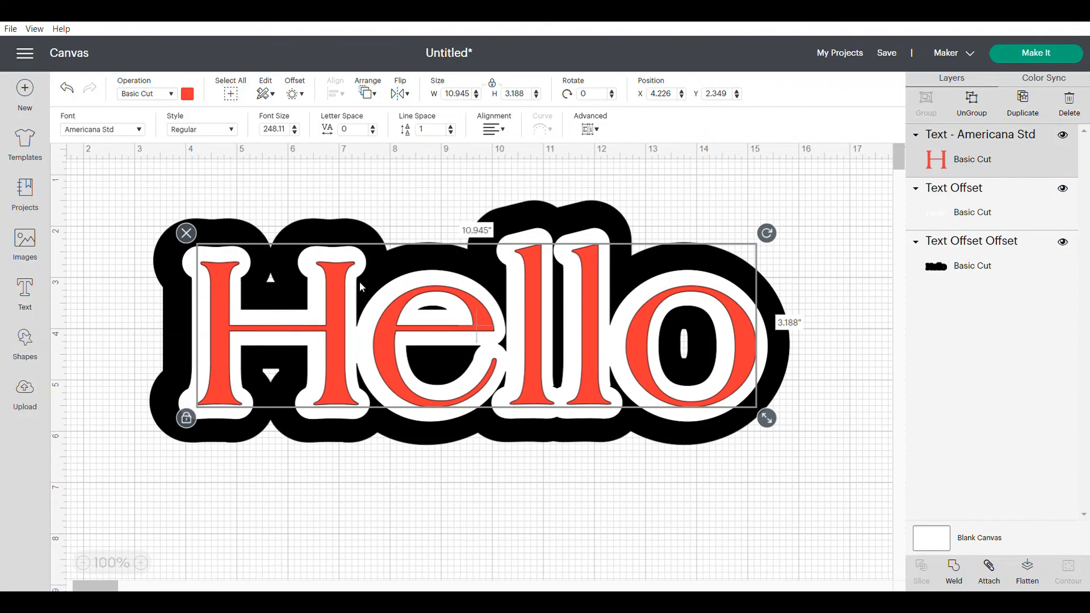
# Step: Delete the white and black offset layers, and place the red Hello text at about X 3.84, Y 2.38
pyautogui.moveTo(337, 277); pyautogui.dragTo(341, 469)
pyautogui.moveTo(200, 165); pyautogui.dragTo(282, 334)
pyautogui.click(139, 190)
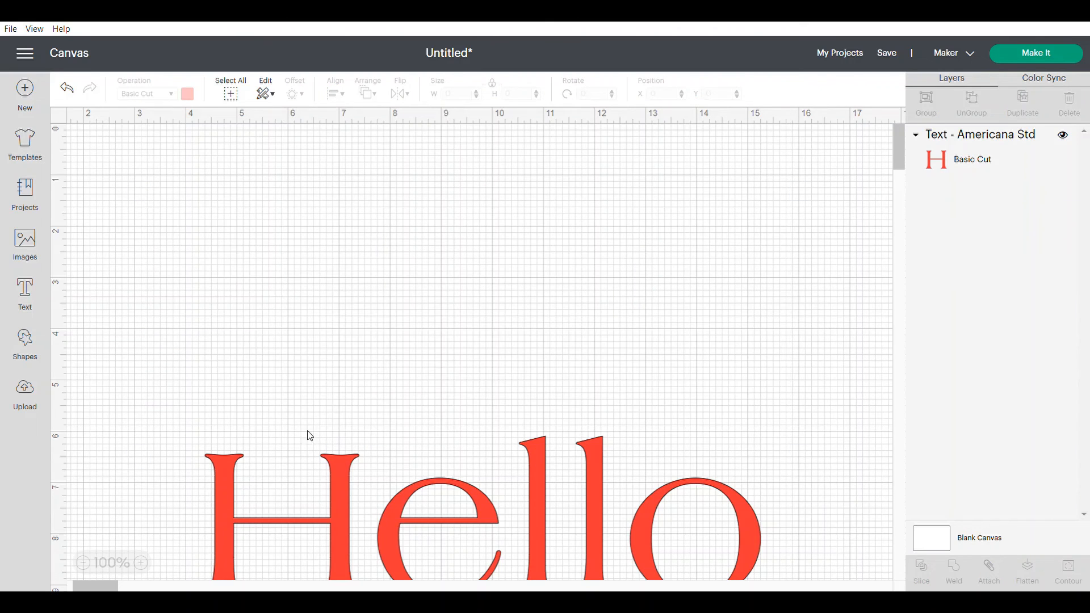
pyautogui.moveTo(341, 471); pyautogui.dragTo(317, 275)
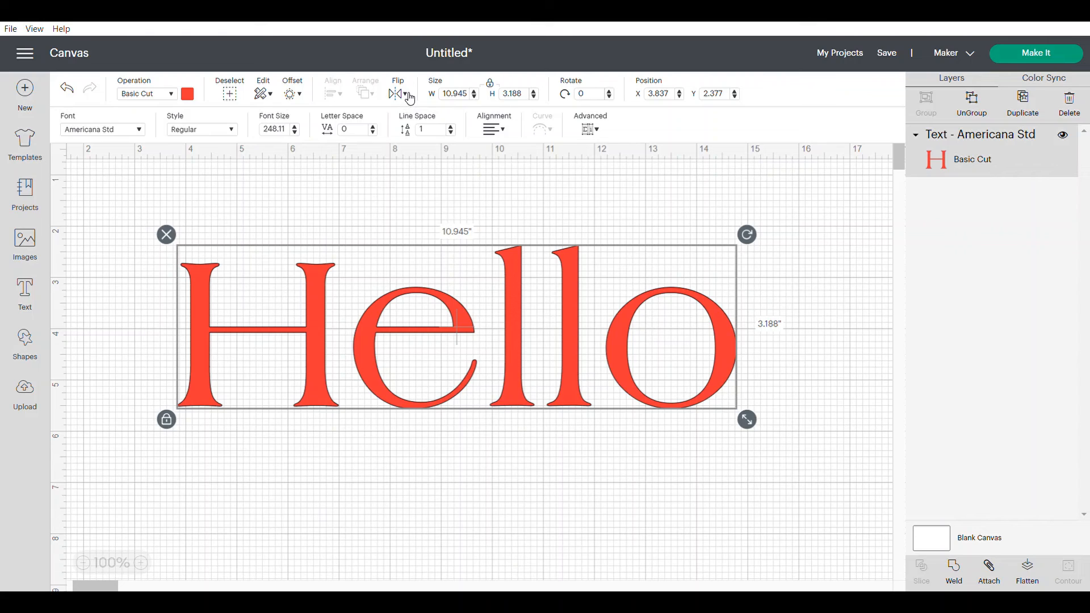
# Step: Flip the Hello text horizontally and vertically
pyautogui.click(409, 97)
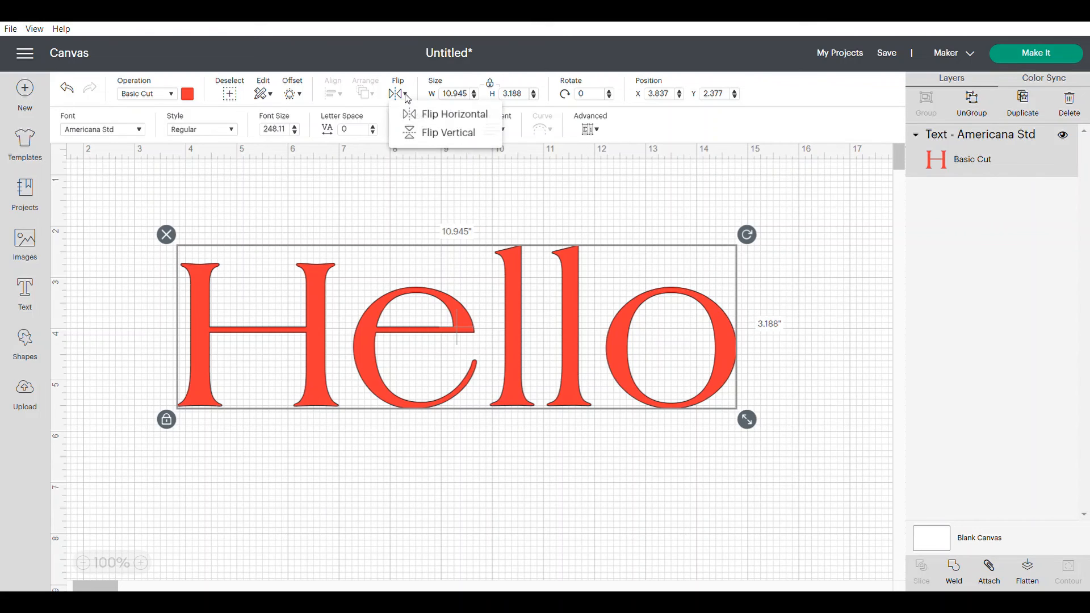
pyautogui.click(424, 122)
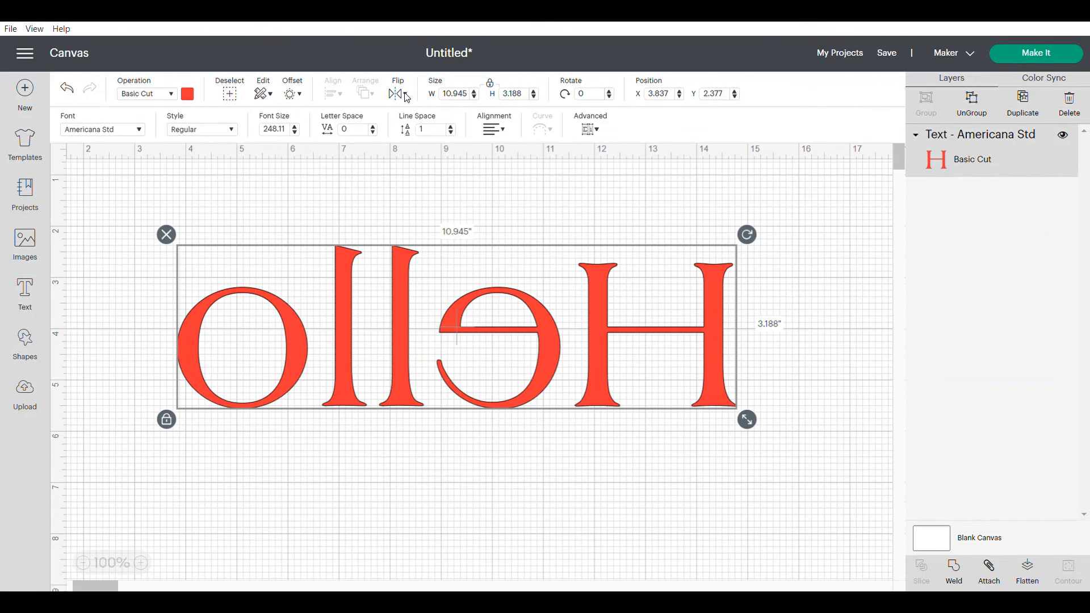
pyautogui.click(409, 98)
pyautogui.click(423, 136)
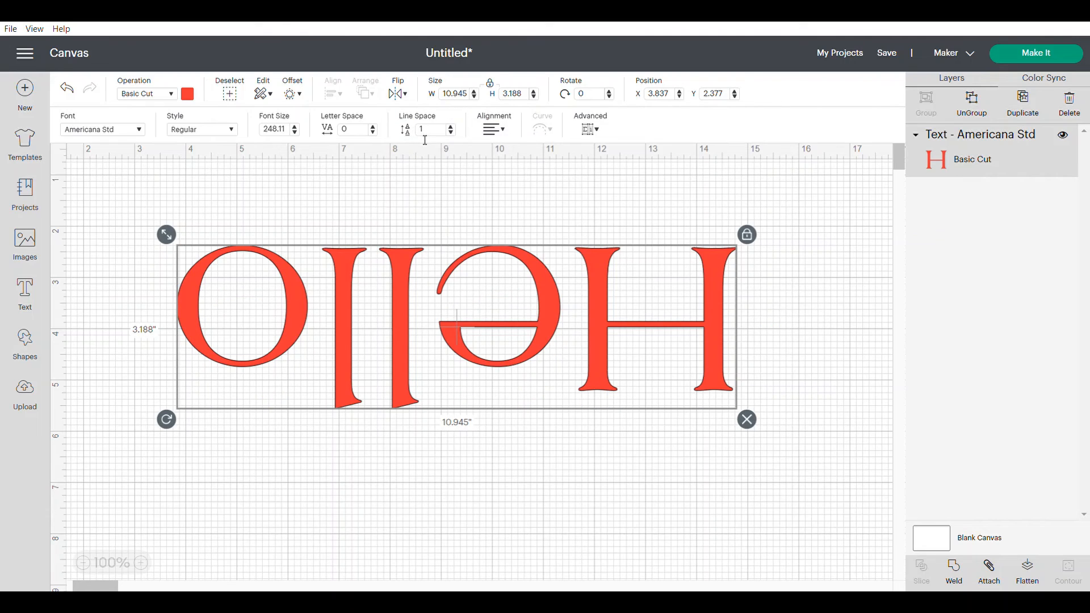
# Step: Reverse both the vertical and horizontal flips of the Hello text
pyautogui.click(407, 97)
pyautogui.click(423, 136)
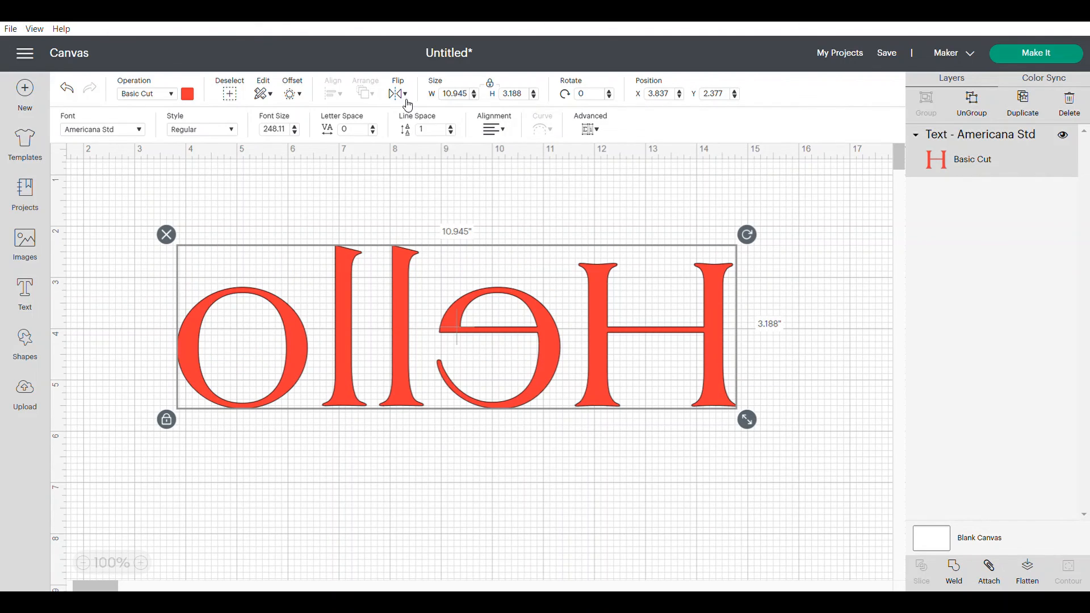
pyautogui.click(407, 96)
pyautogui.click(421, 121)
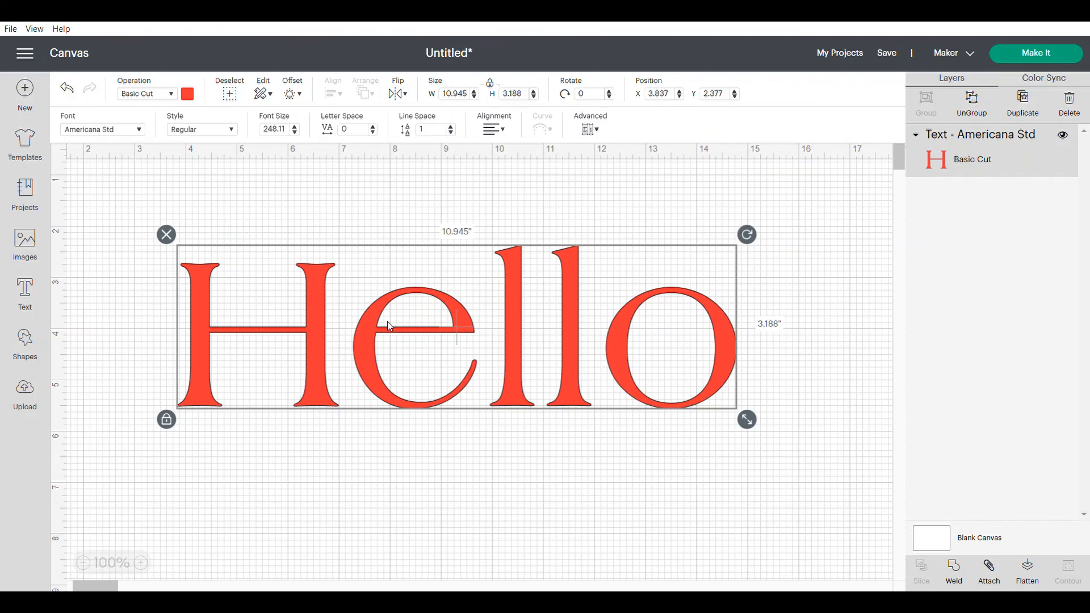
# Step: Unlock the Hello text's proportions, and set its width to 5 in and height to 12 in
pyautogui.click(167, 421)
pyautogui.click(450, 98)
pyautogui.write('5')
pyautogui.press('Tab')
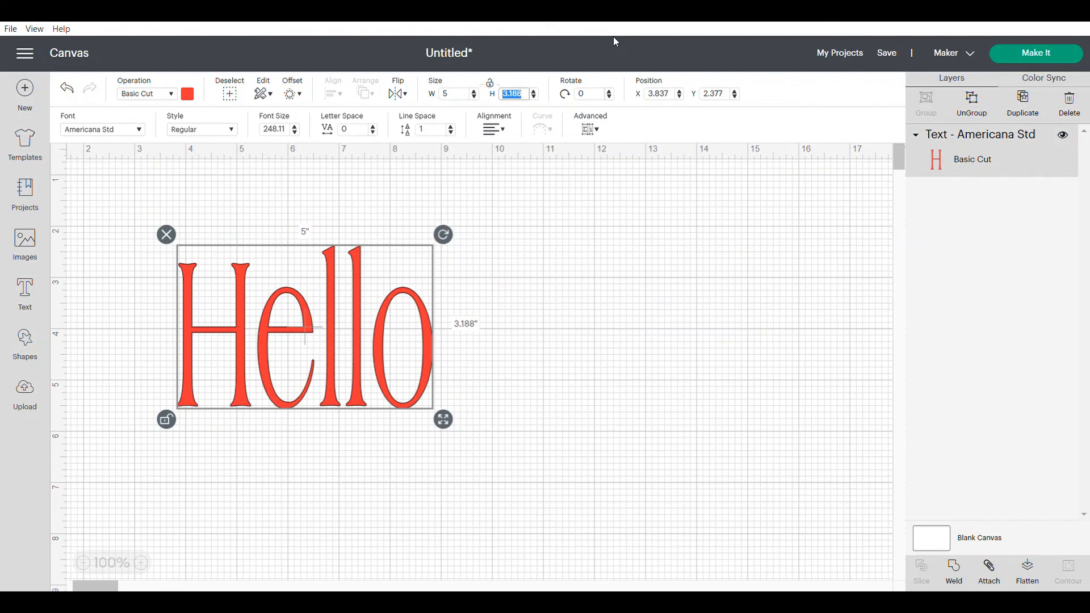
pyautogui.write('12')
pyautogui.press('Tab')
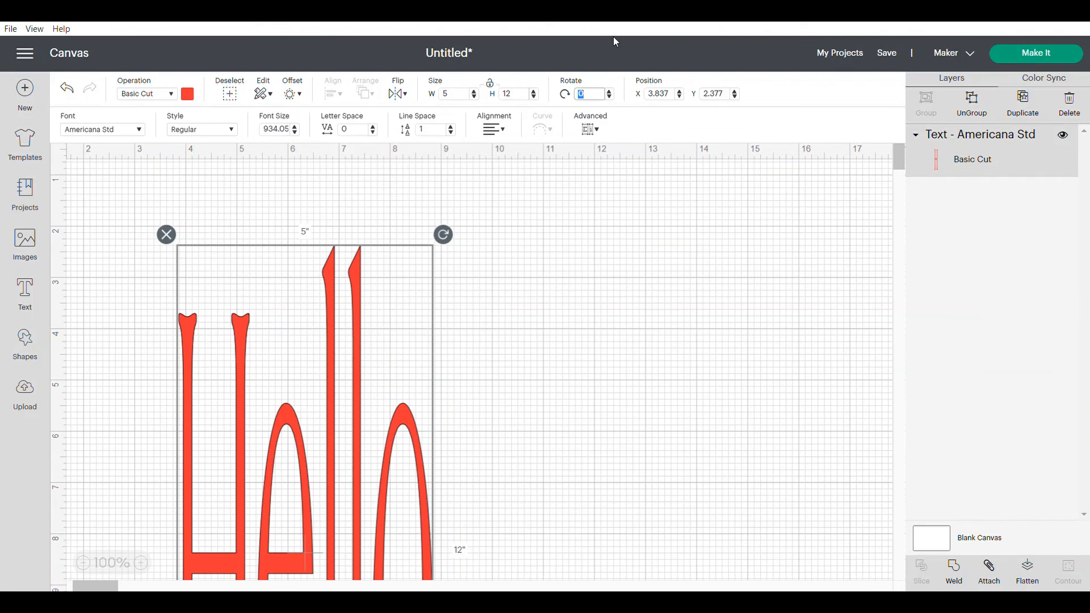
# Step: Move the stretched Hello text to about X 4.52, Y 0.71, and set its height to 6 in
pyautogui.moveTo(400, 355); pyautogui.dragTo(434, 270)
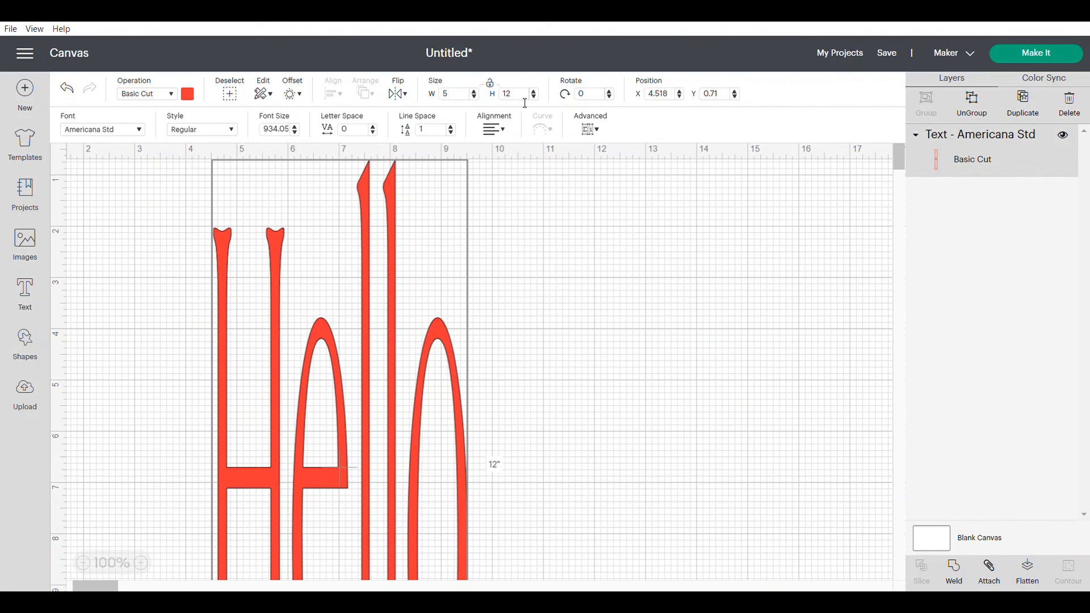
pyautogui.moveTo(523, 97); pyautogui.dragTo(489, 97)
pyautogui.write('6')
pyautogui.press('Return')
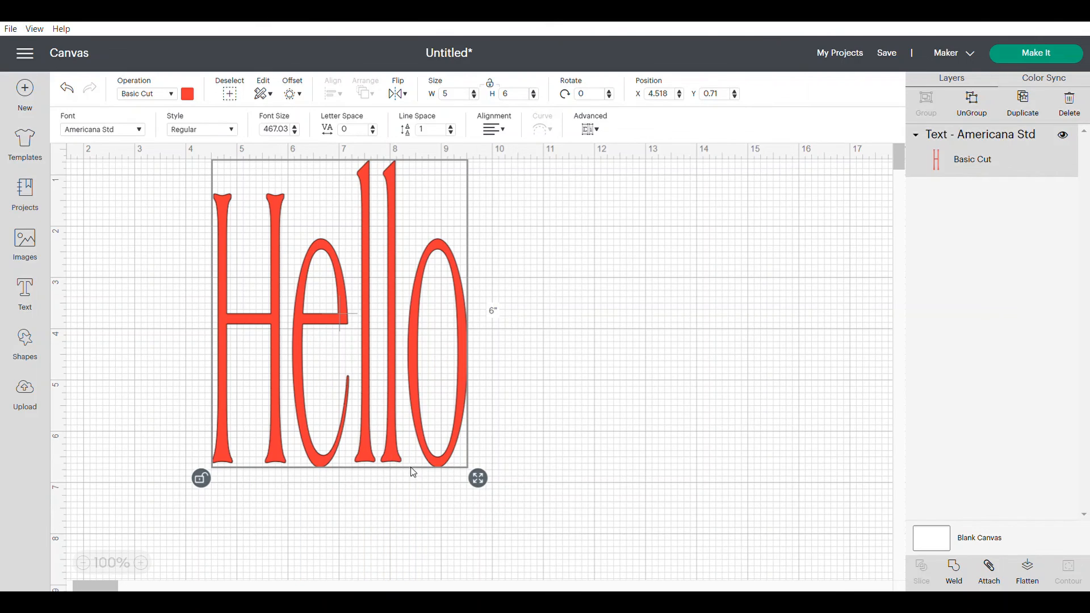
# Step: Resize the Hello text freehand to about 4.83 by 2.07 in, and place it at about X 6.46, Y 2.61
pyautogui.moveTo(383, 416); pyautogui.dragTo(452, 452)
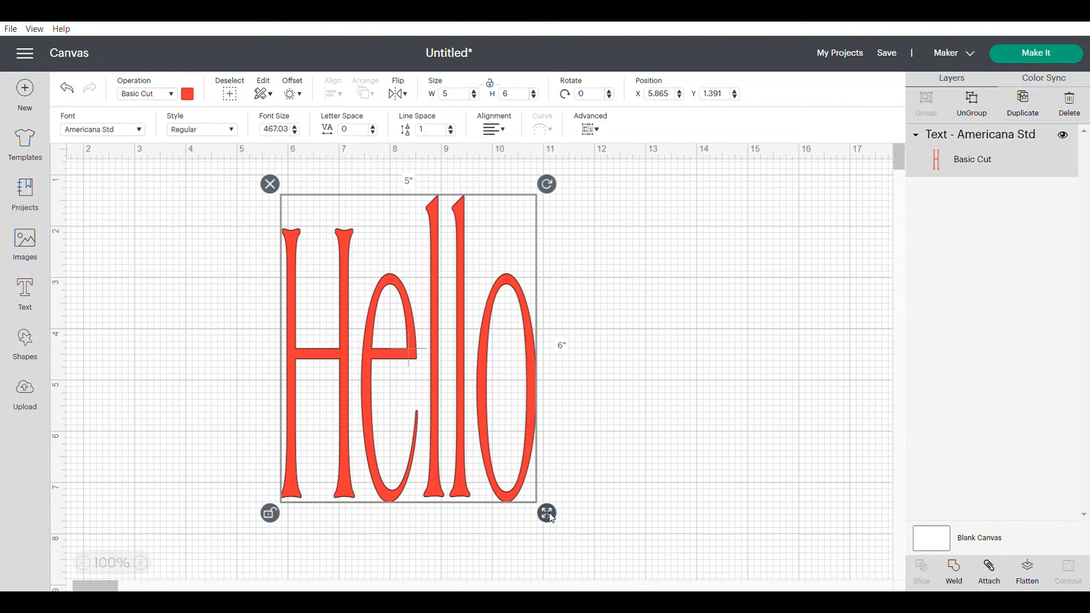
pyautogui.moveTo(550, 516); pyautogui.dragTo(572, 376)
pyautogui.click(625, 304)
pyautogui.click(519, 359)
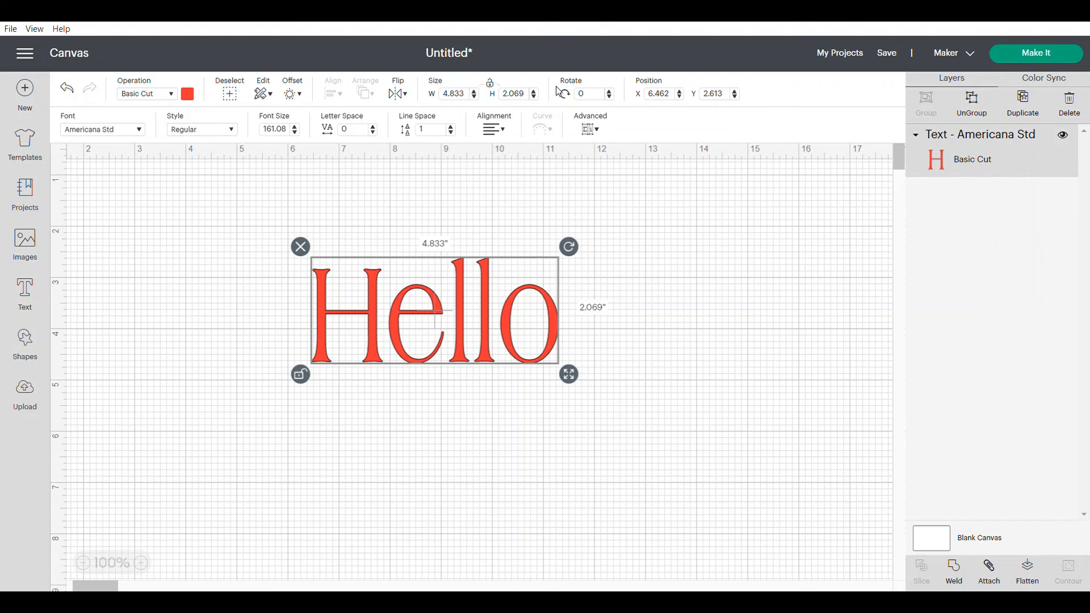
# Step: Rotate the Hello text in one-degree increments to 15 degrees
pyautogui.click(611, 91)
pyautogui.click(611, 91)
pyautogui.click(611, 91)
pyautogui.click(611, 92)
pyautogui.click(611, 92)
pyautogui.click(611, 91)
pyautogui.click(612, 92)
pyautogui.click(612, 92)
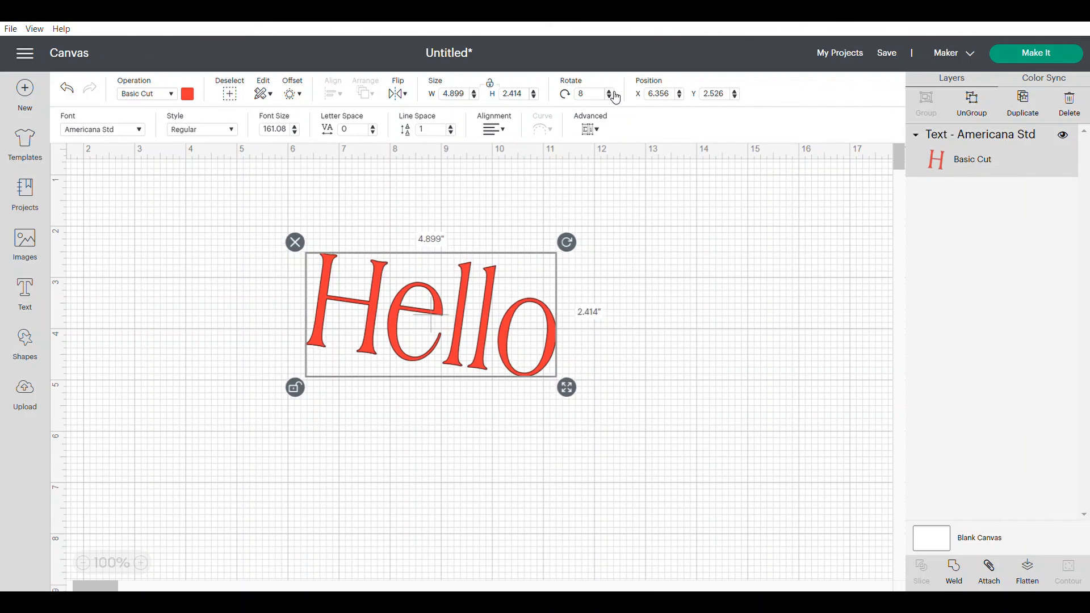
pyautogui.click(615, 94)
pyautogui.click(615, 95)
pyautogui.click(615, 95)
pyautogui.click(615, 95)
pyautogui.click(615, 95)
pyautogui.click(615, 95)
pyautogui.click(615, 95)
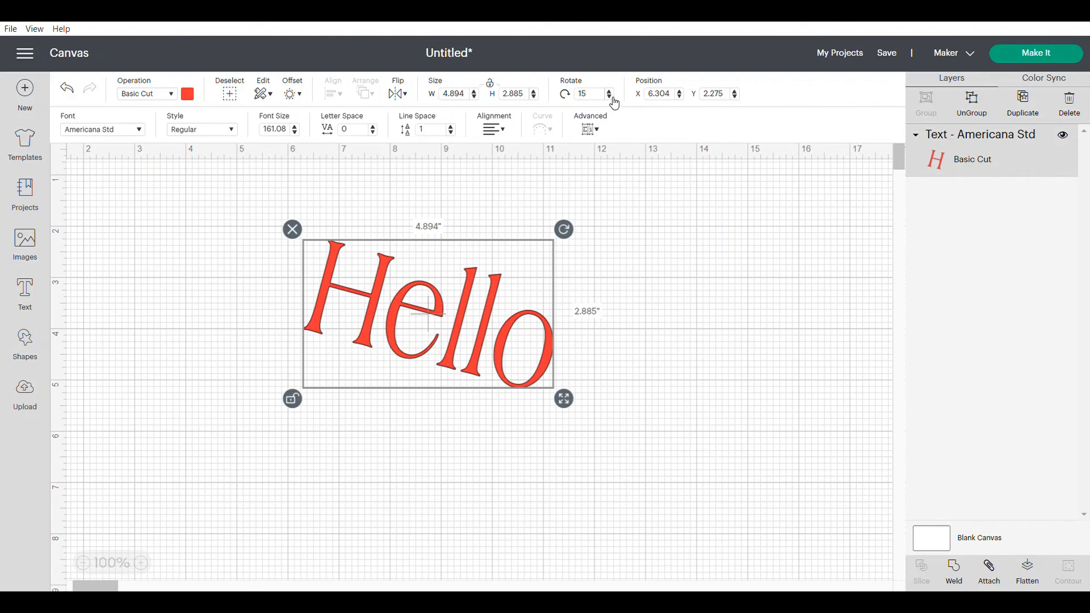
# Step: Return the Hello text's rotation to 0 degrees in one-degree decrements
pyautogui.click(614, 98)
pyautogui.click(614, 98)
pyautogui.click(614, 98)
pyautogui.click(614, 97)
pyautogui.click(614, 98)
pyautogui.click(613, 97)
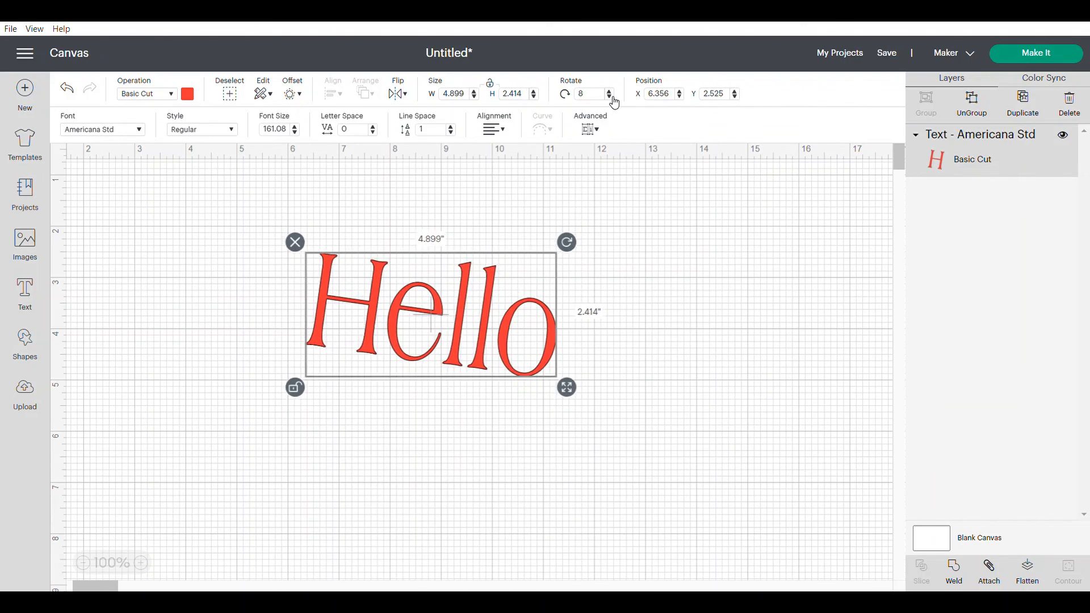
pyautogui.click(613, 98)
pyautogui.click(614, 98)
pyautogui.click(614, 97)
pyautogui.click(614, 97)
pyautogui.click(614, 98)
pyautogui.click(614, 98)
pyautogui.click(613, 98)
pyautogui.click(614, 97)
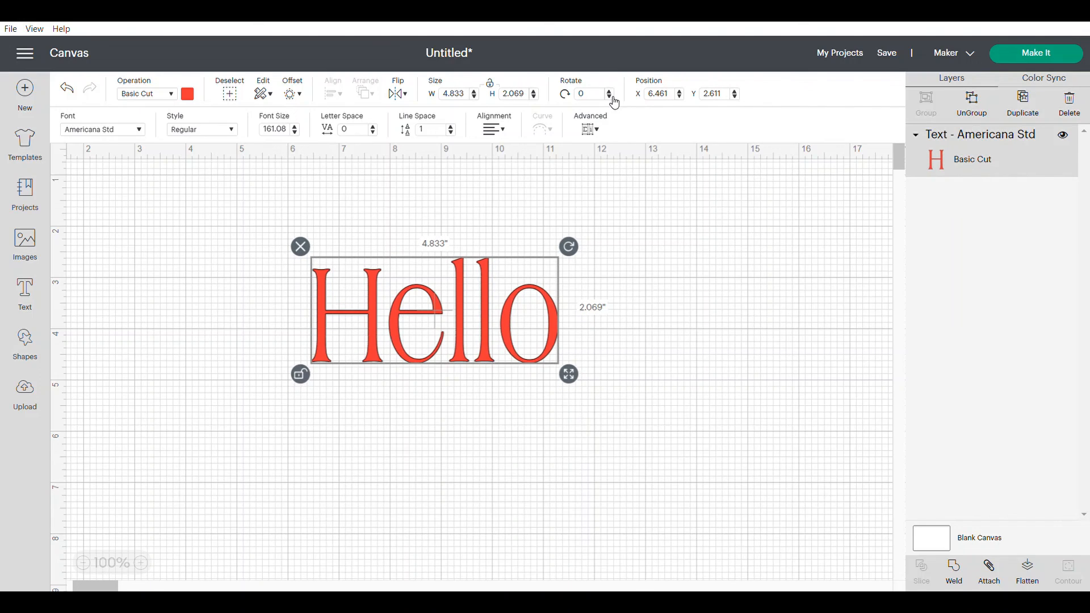
# Step: Rotate the Hello text to 9 degrees, and change its rotation to -9 degrees
pyautogui.click(600, 101)
pyautogui.press('Return')
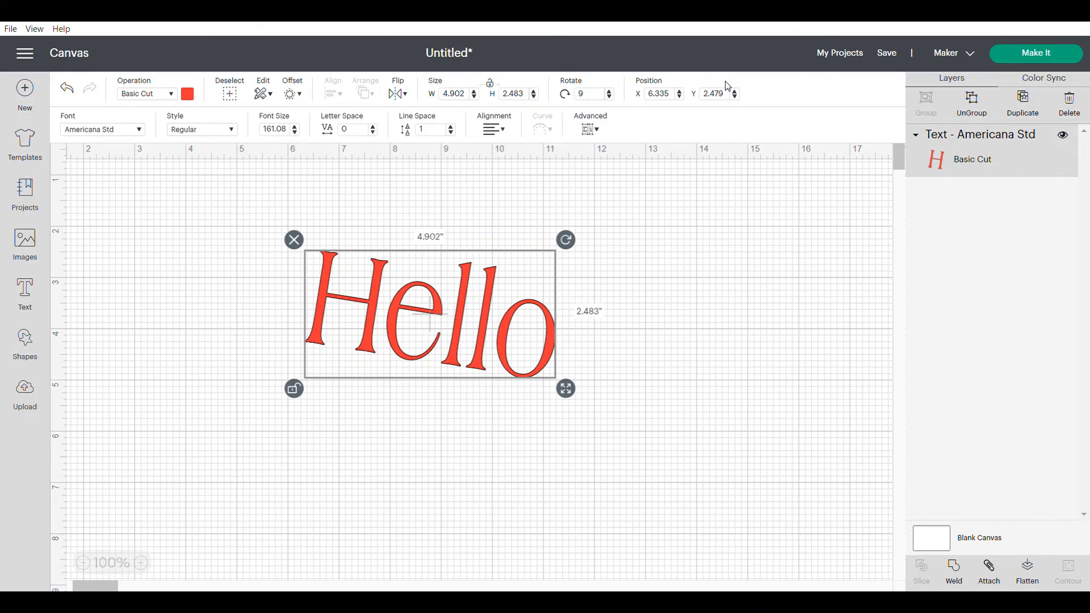
pyautogui.click(593, 94)
pyautogui.write('-9')
pyautogui.press('Return')
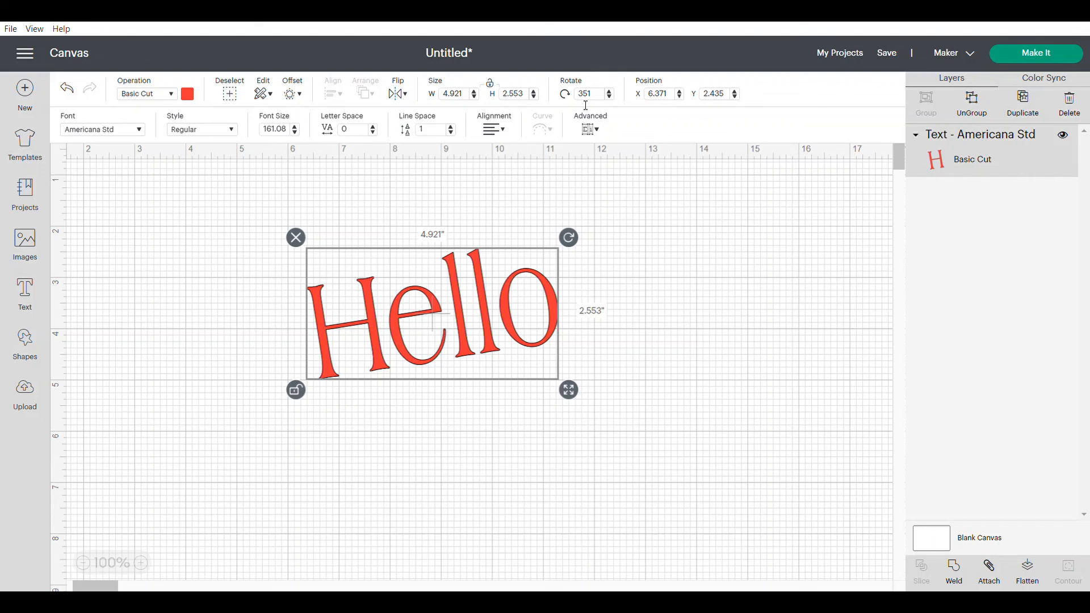
# Step: Shift the Hello text horizontally in small increments to X 7.071
pyautogui.click(680, 91)
pyautogui.click(681, 91)
pyautogui.click(681, 91)
pyautogui.click(681, 91)
pyautogui.click(681, 91)
pyautogui.click(681, 91)
pyautogui.click(681, 92)
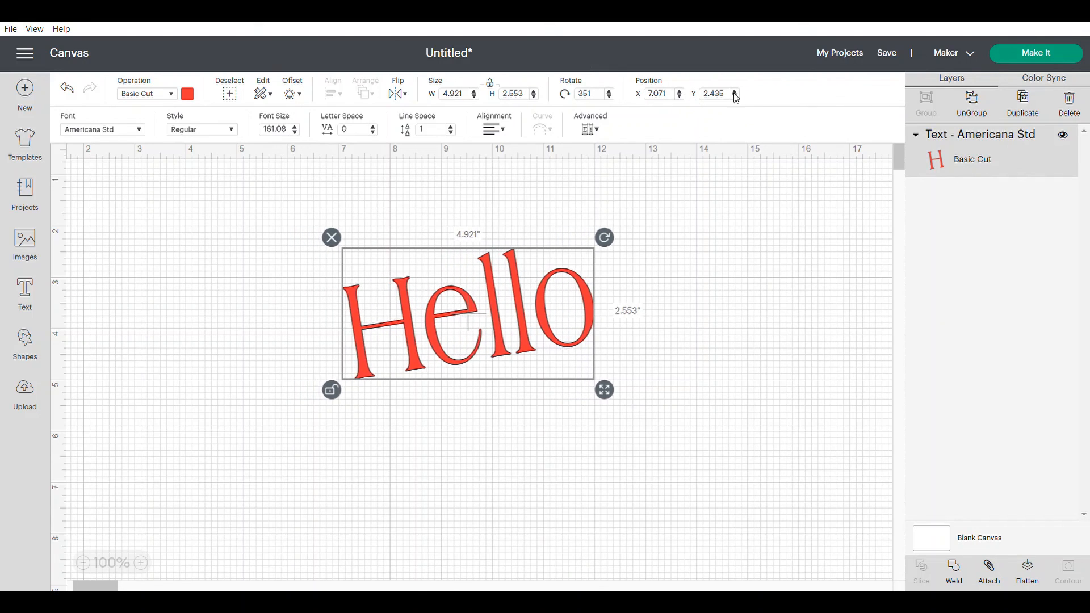
# Step: Nudge the Hello text's Y position in small increments, and decrease its X position slightly
pyautogui.click(734, 92)
pyautogui.click(734, 92)
pyautogui.click(734, 92)
pyautogui.click(735, 96)
pyautogui.click(735, 97)
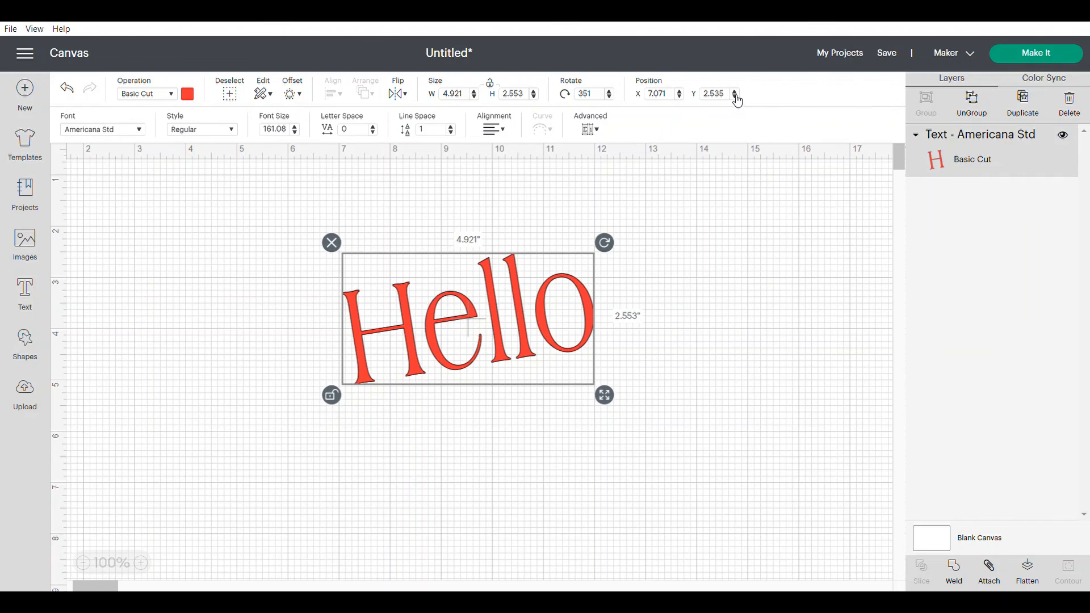
pyautogui.click(735, 96)
pyautogui.click(683, 97)
pyautogui.click(683, 98)
# Step: Move the tilted Hello text freehand to about X 6.51, Y 2.87
pyautogui.moveTo(539, 277); pyautogui.dragTo(512, 298)
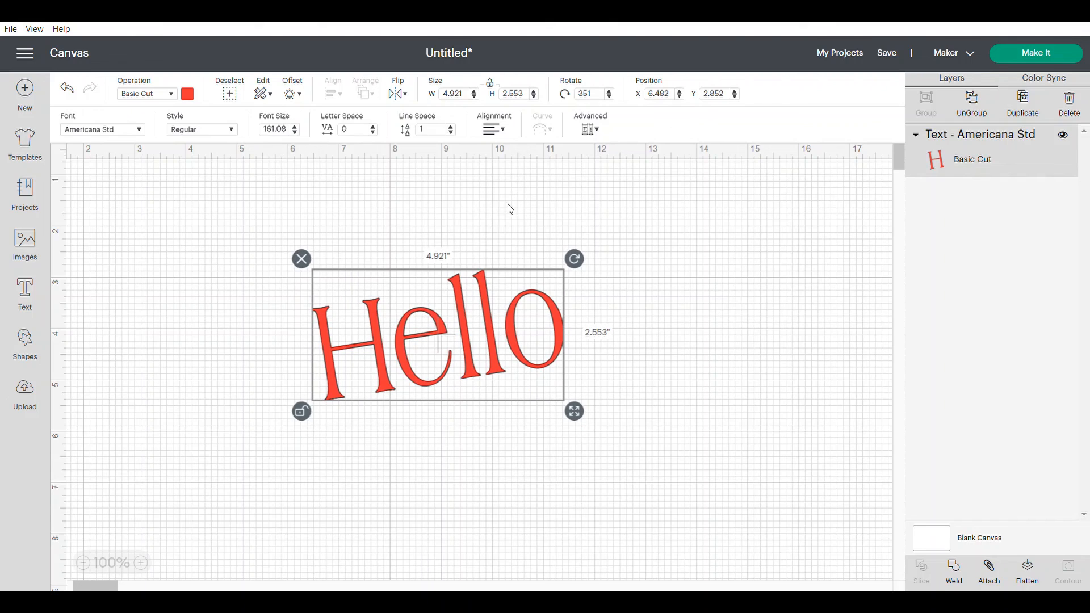
pyautogui.click(489, 172)
pyautogui.click(481, 352)
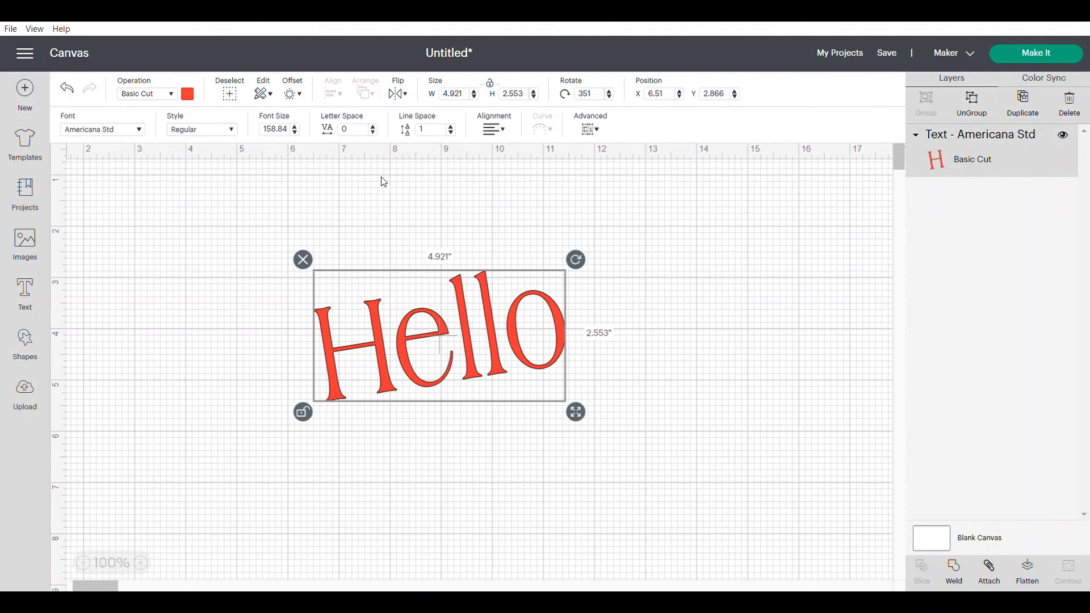